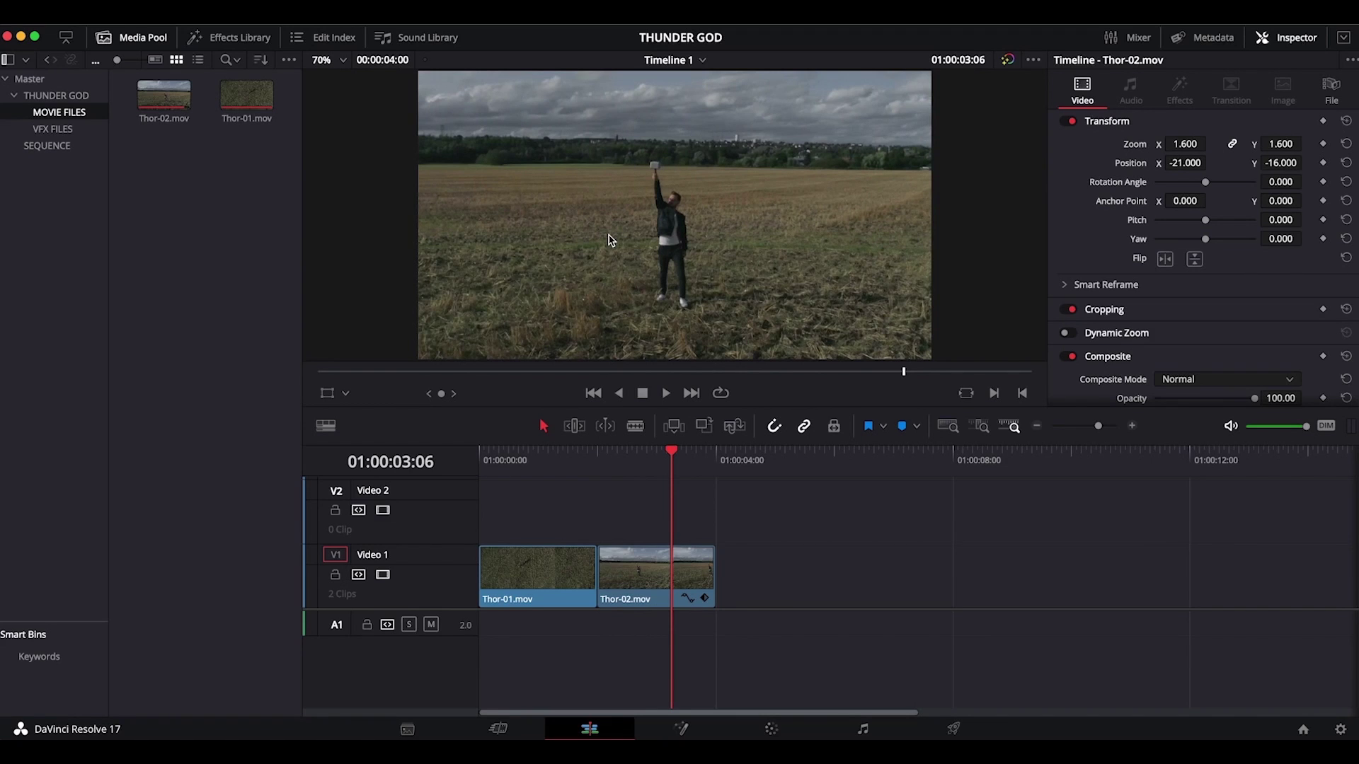
Scrub through the two shots on the timeline to examine the footage, ending at the first frame
{"action": "scroll", "coordinate": [610, 241], "scroll_direction": "down", "scroll_amount": 1}
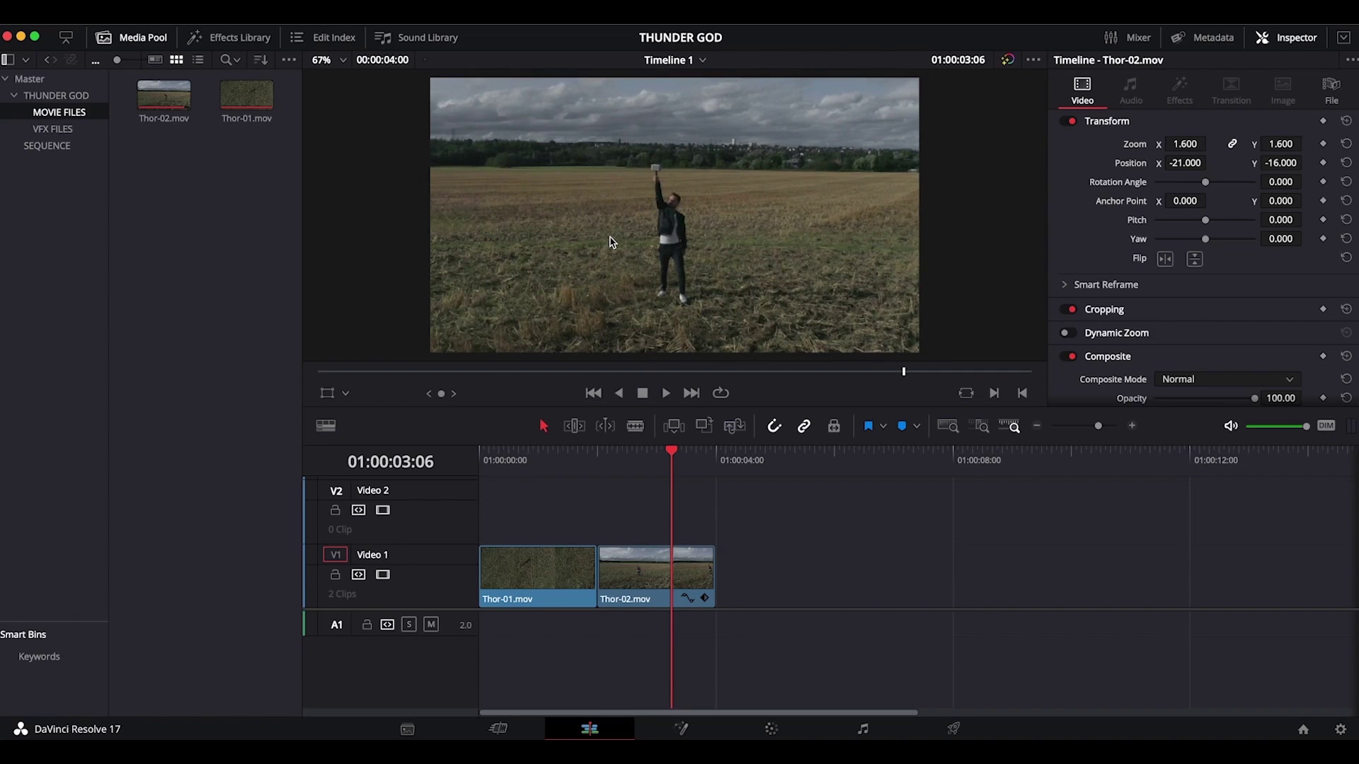
{"action": "left_click_drag", "start_coordinate": [672, 456], "coordinate": [644, 455]}
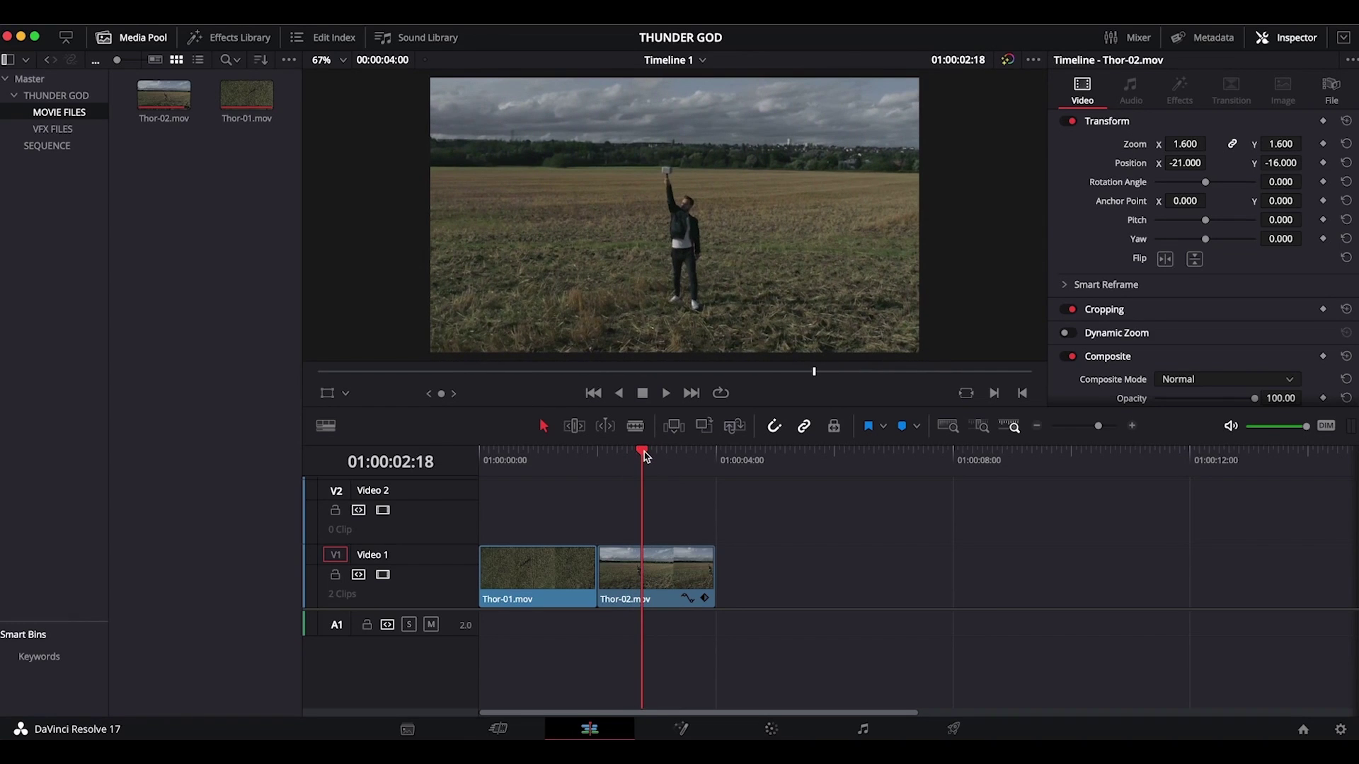
{"action": "scroll", "coordinate": [644, 456], "scroll_direction": "right", "scroll_amount": 2}
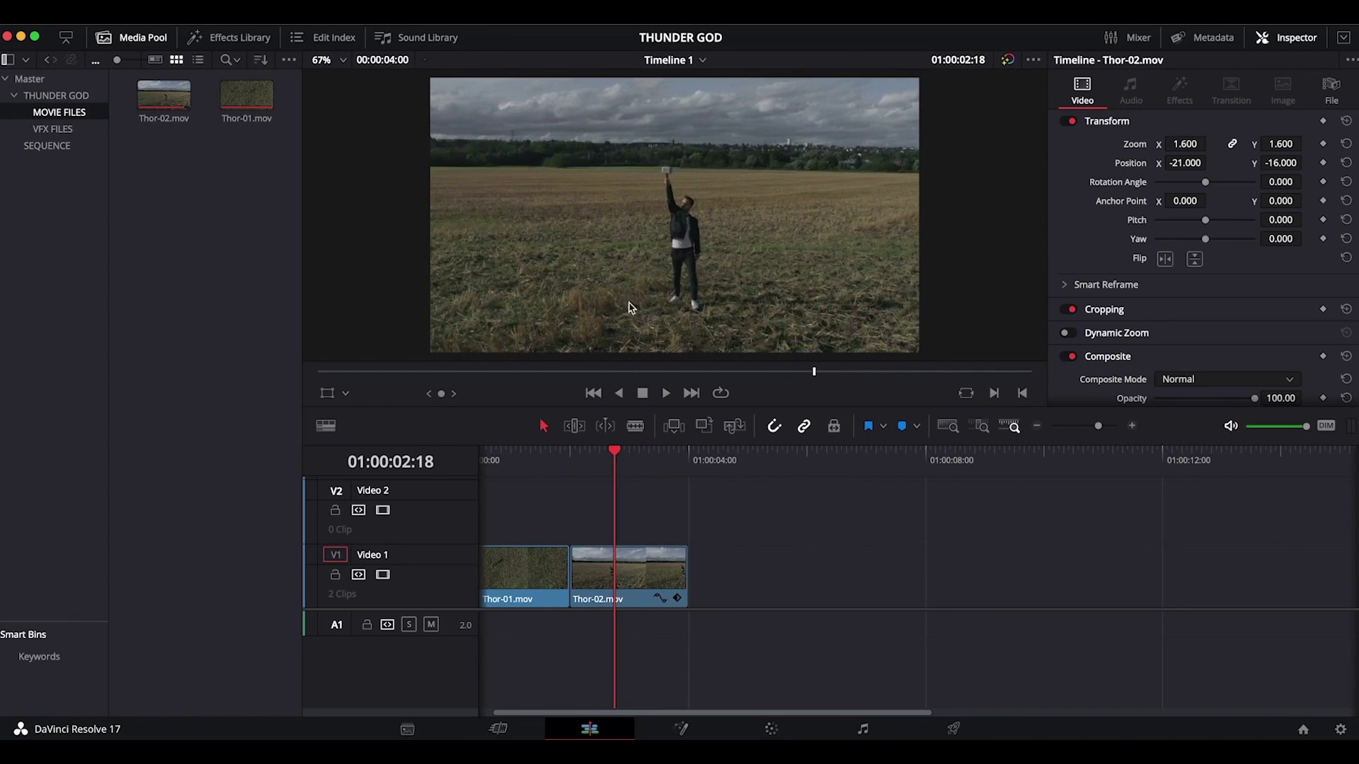
{"action": "scroll", "coordinate": [633, 301], "scroll_direction": "down", "scroll_amount": 2}
{"action": "scroll", "coordinate": [632, 301], "scroll_direction": "up", "scroll_amount": 4}
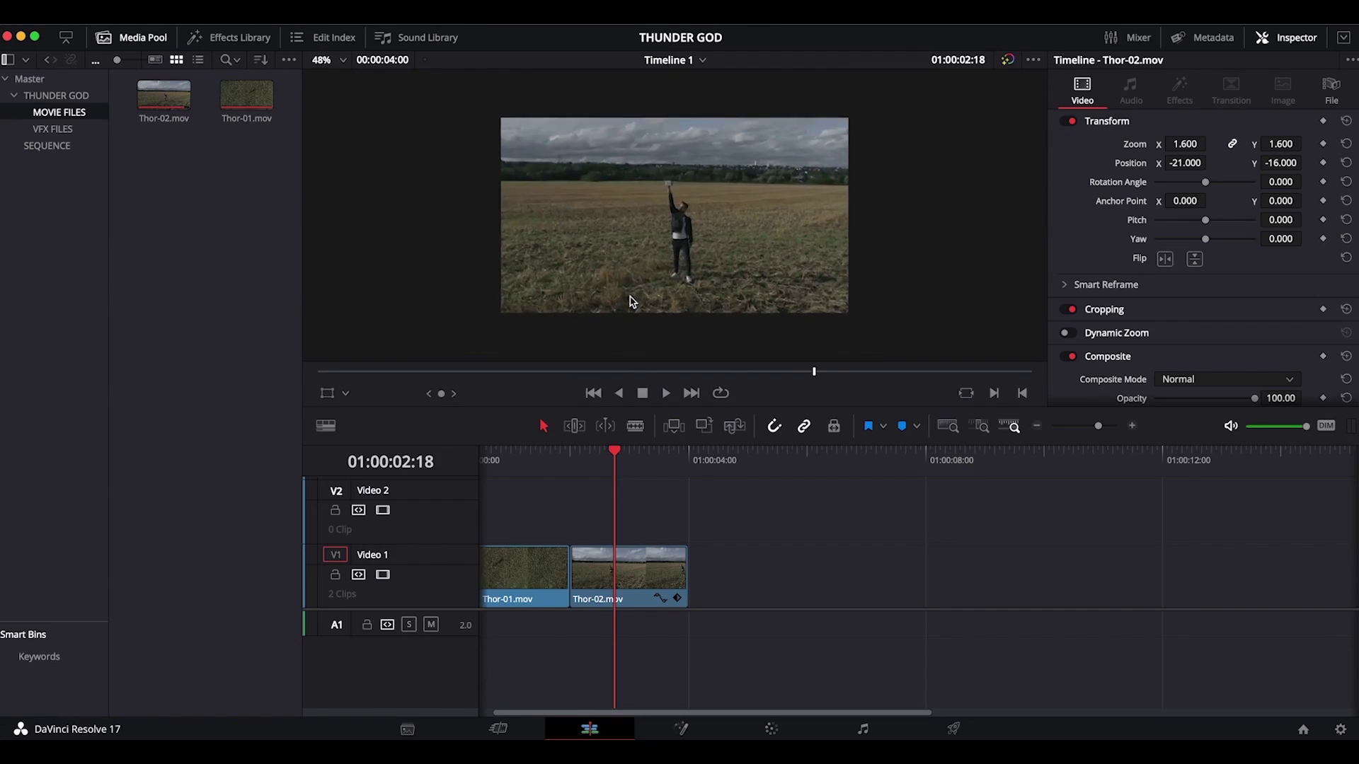
{"action": "scroll", "coordinate": [632, 301], "scroll_direction": "down", "scroll_amount": 2}
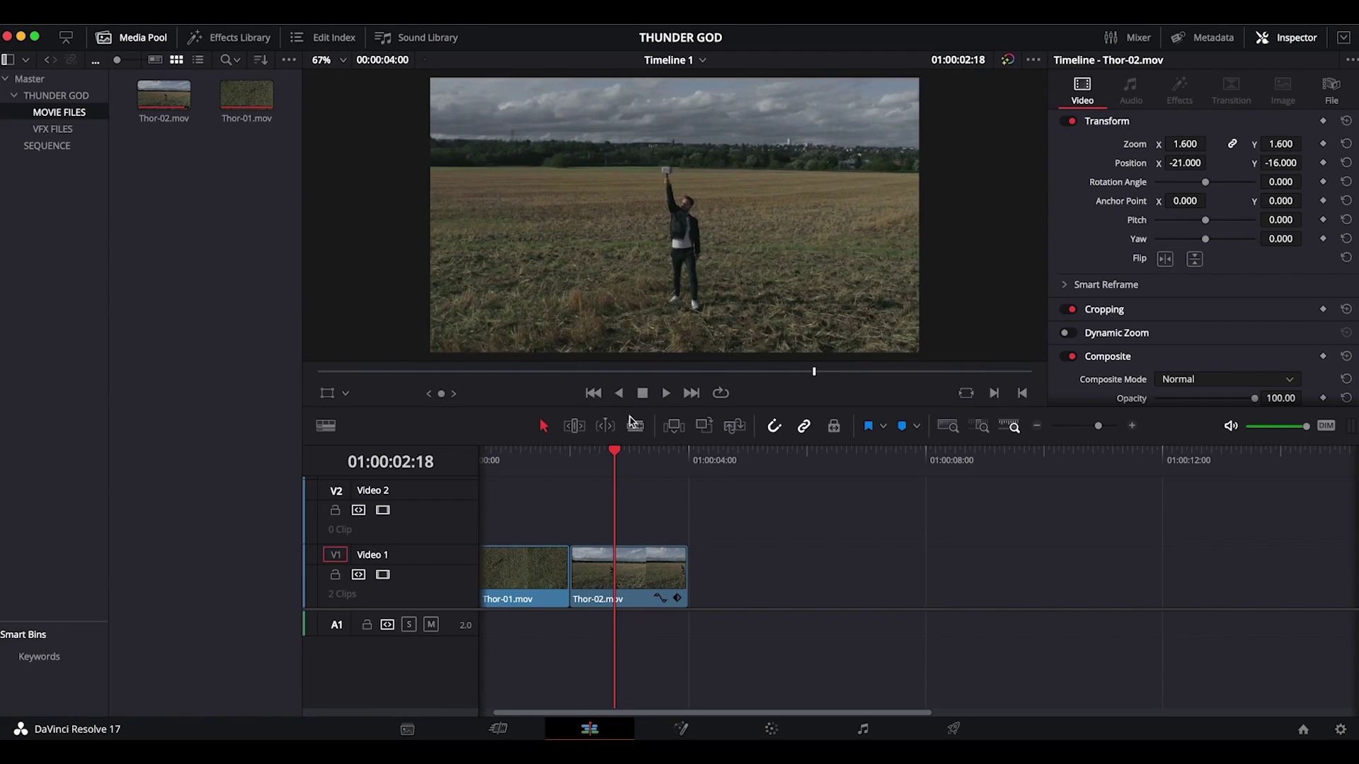
{"action": "left_click", "coordinate": [626, 450]}
{"action": "left_click_drag", "start_coordinate": [627, 451], "coordinate": [479, 453]}
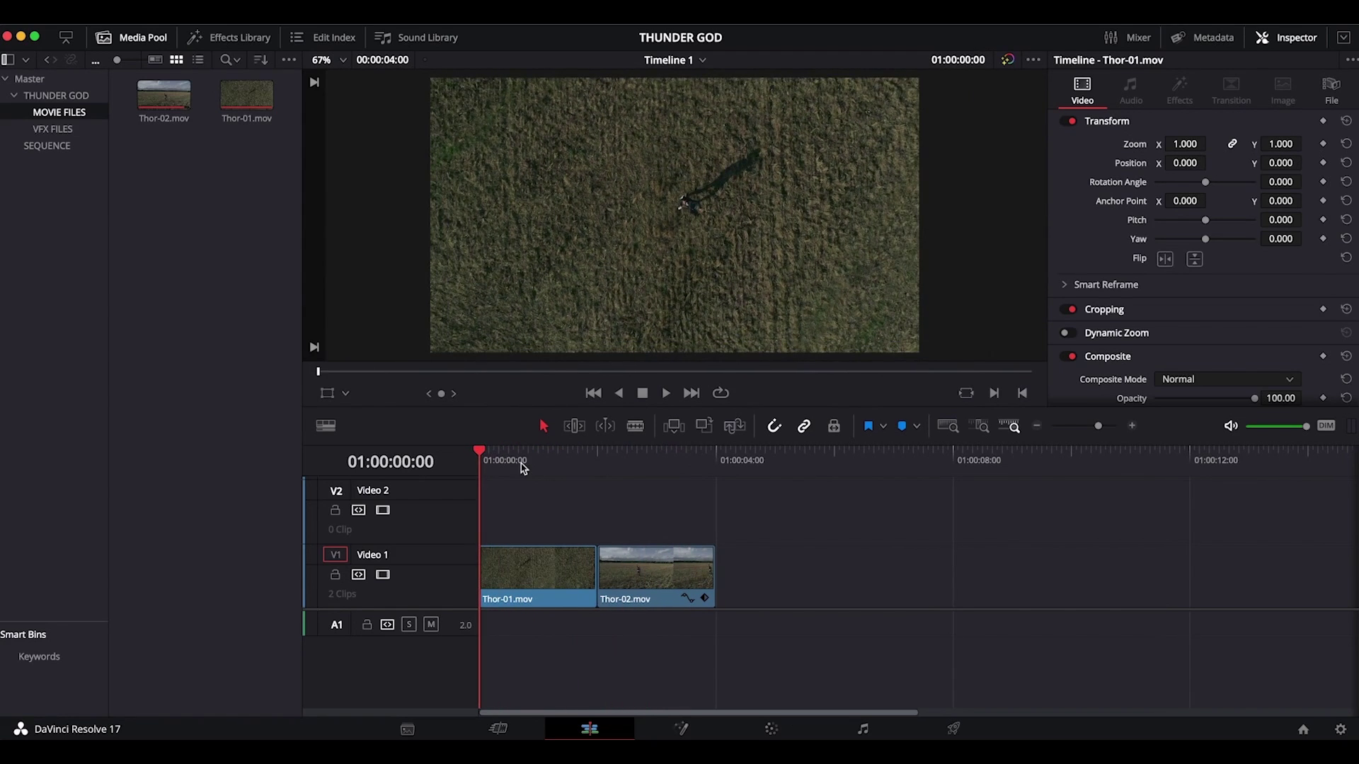
Place 01 - Electricity.mov from the VFX FILES bin on Video 2 at 01:00:00:12 and trim its end to match the end of Thor-01.mov
{"action": "left_click_drag", "start_coordinate": [480, 453], "coordinate": [511, 457]}
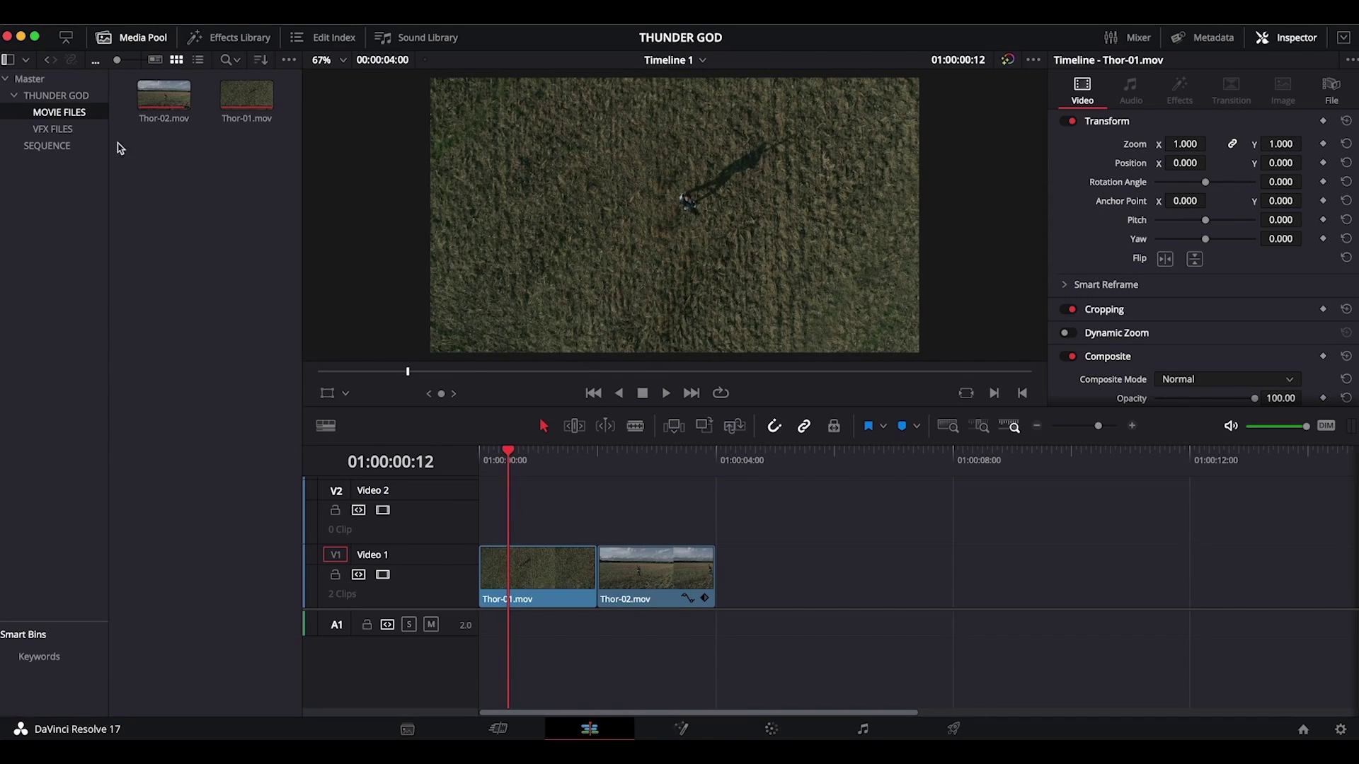
{"action": "left_click", "coordinate": [63, 132]}
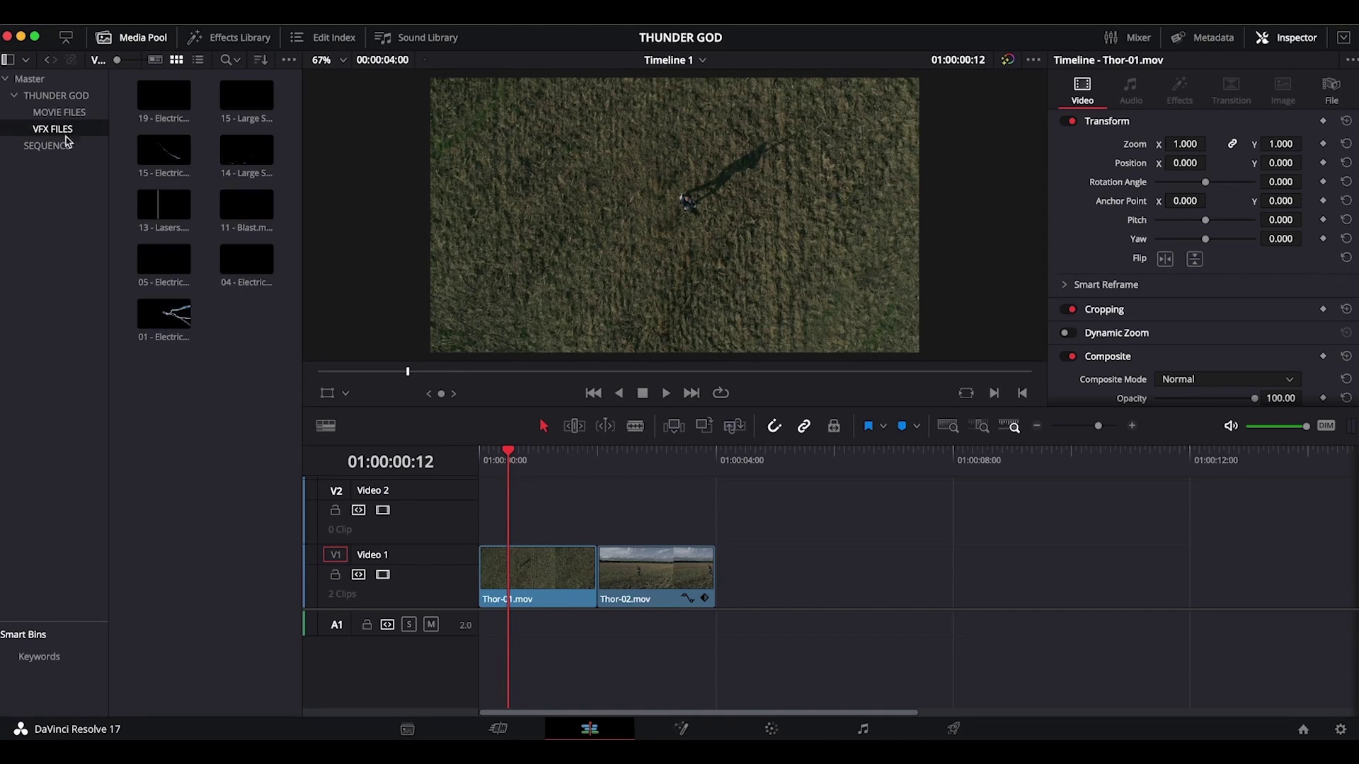
{"action": "left_click", "coordinate": [159, 328]}
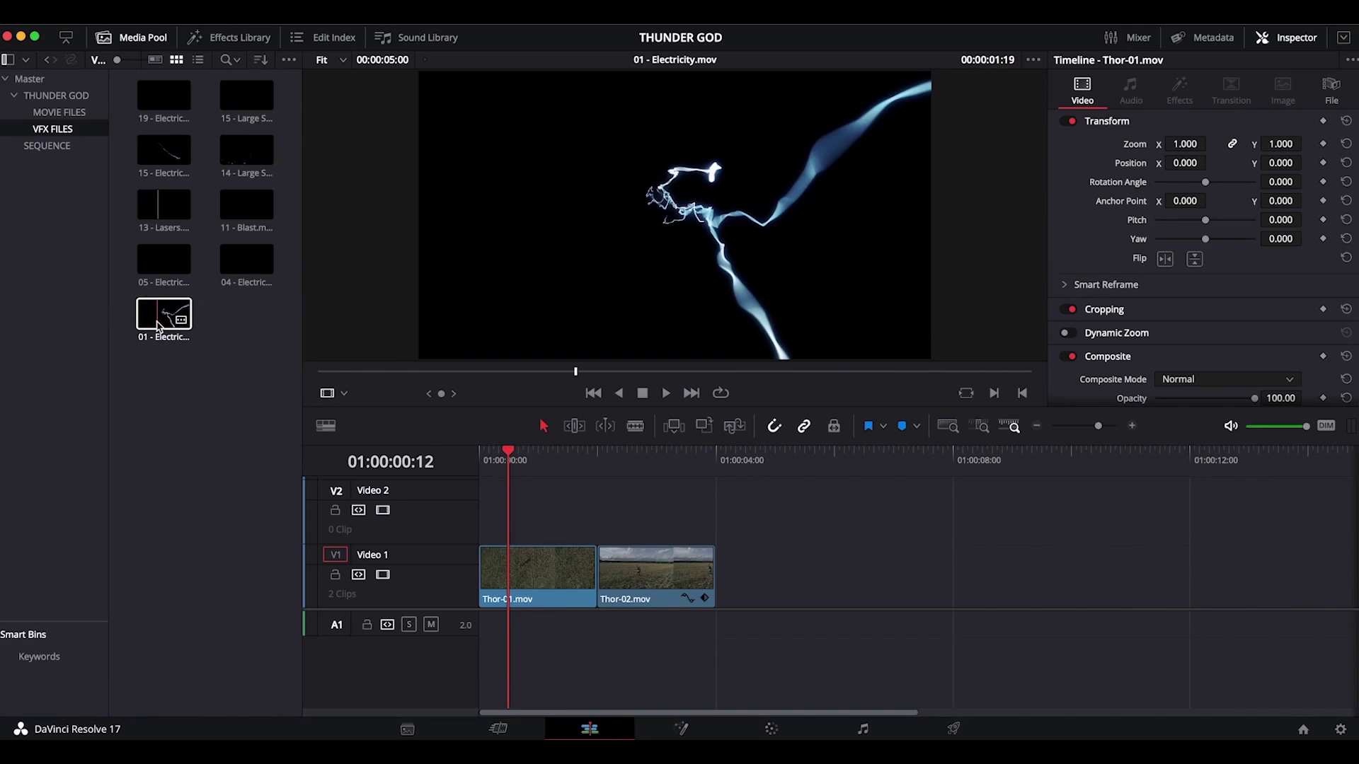
{"action": "left_click_drag", "start_coordinate": [159, 328], "coordinate": [511, 495]}
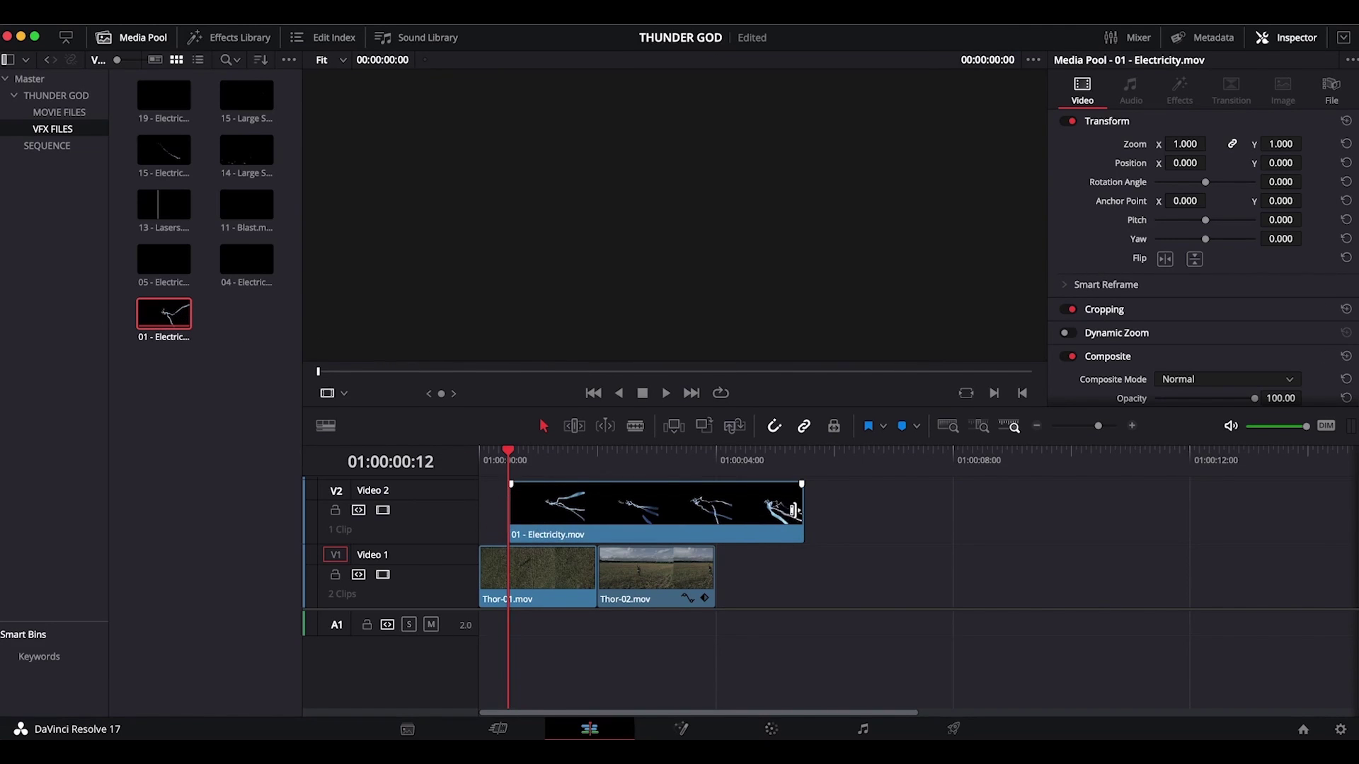
{"action": "left_click_drag", "start_coordinate": [801, 508], "coordinate": [598, 517]}
Rotate the electricity clip to about -180 degrees, scale it to about 1.03 and reposition it to about X 6, Y 86.5 over the person
{"action": "mouse_move", "coordinate": [522, 451]}
{"action": "left_mouse_down"}
{"action": "mouse_move", "coordinate": [563, 453]}
{"action": "mouse_move", "coordinate": [494, 455]}
{"action": "mouse_move", "coordinate": [546, 454]}
{"action": "left_mouse_up"}
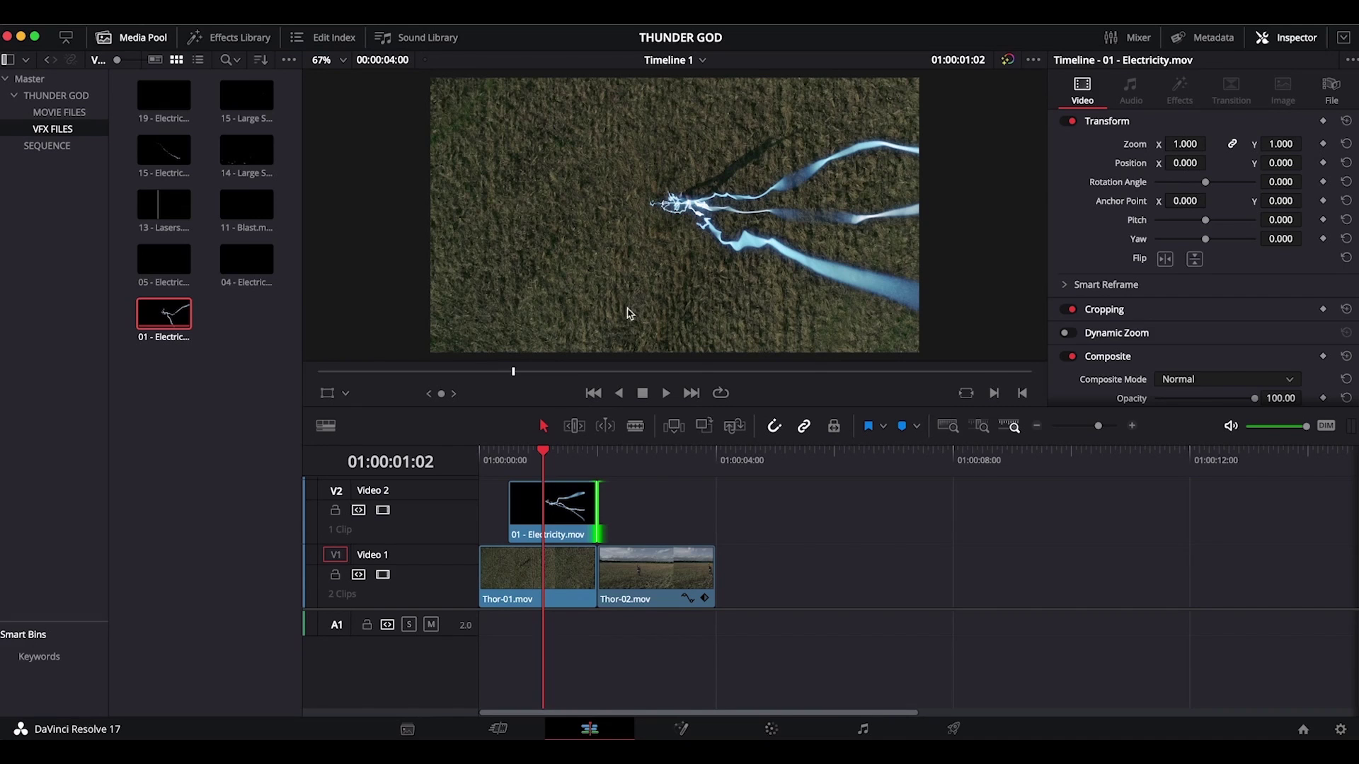
{"action": "left_click", "coordinate": [328, 394]}
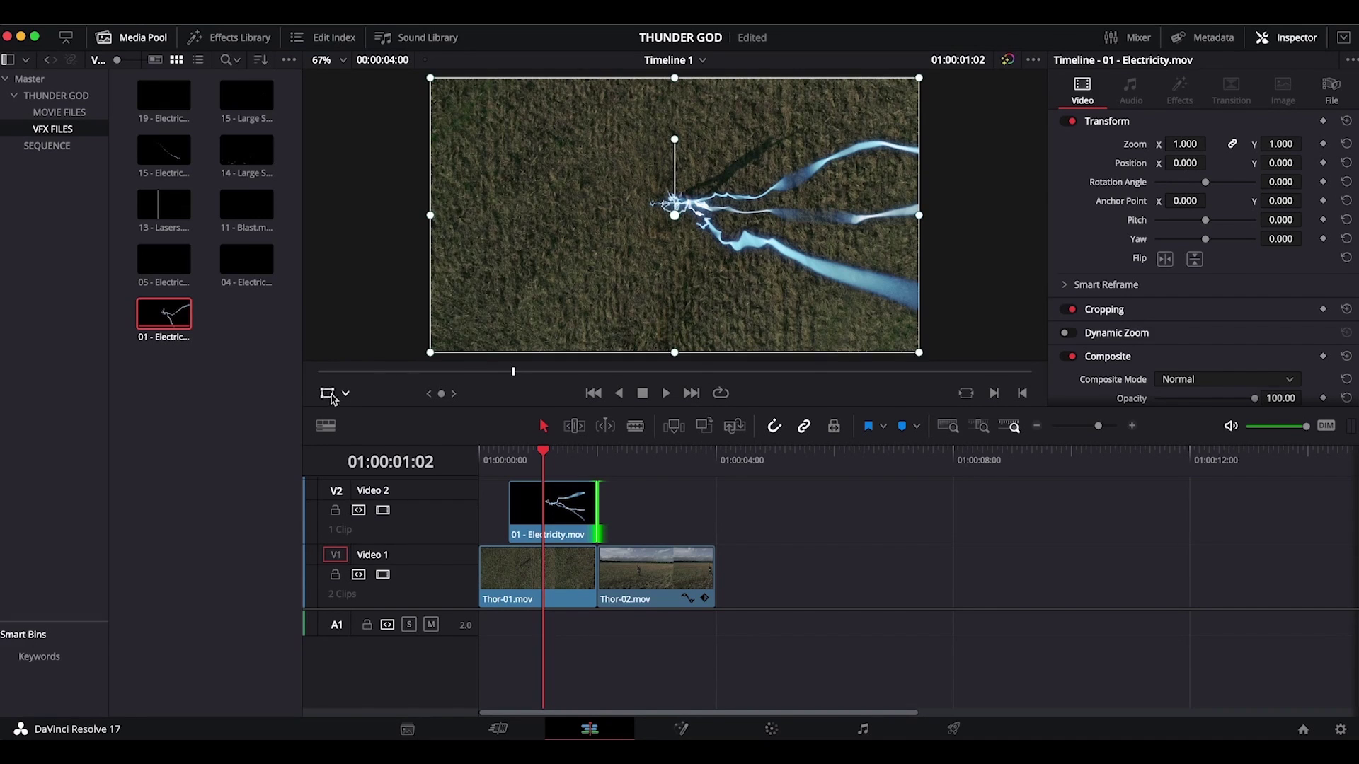
{"action": "left_click_drag", "start_coordinate": [674, 143], "coordinate": [674, 290]}
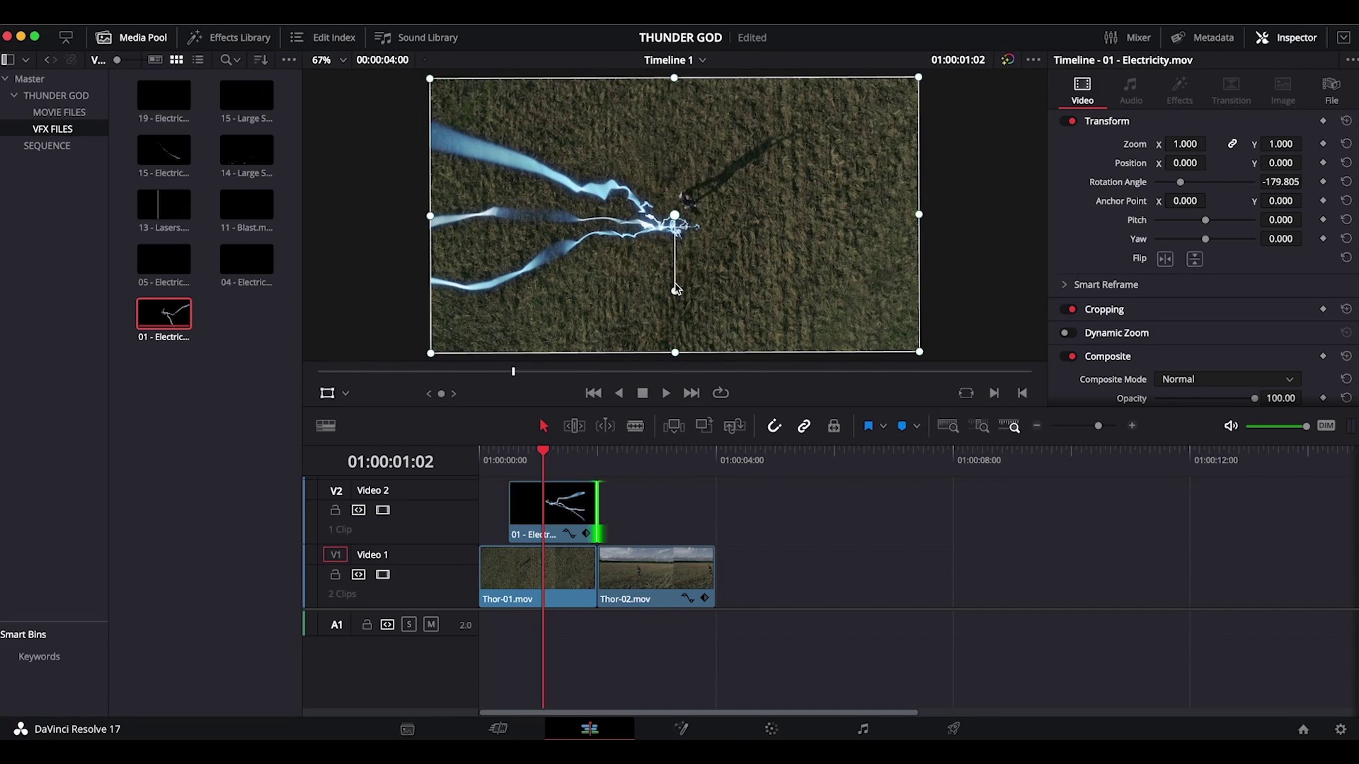
{"action": "key", "text": "super+s"}
{"action": "left_click_drag", "start_coordinate": [613, 271], "coordinate": [614, 248]}
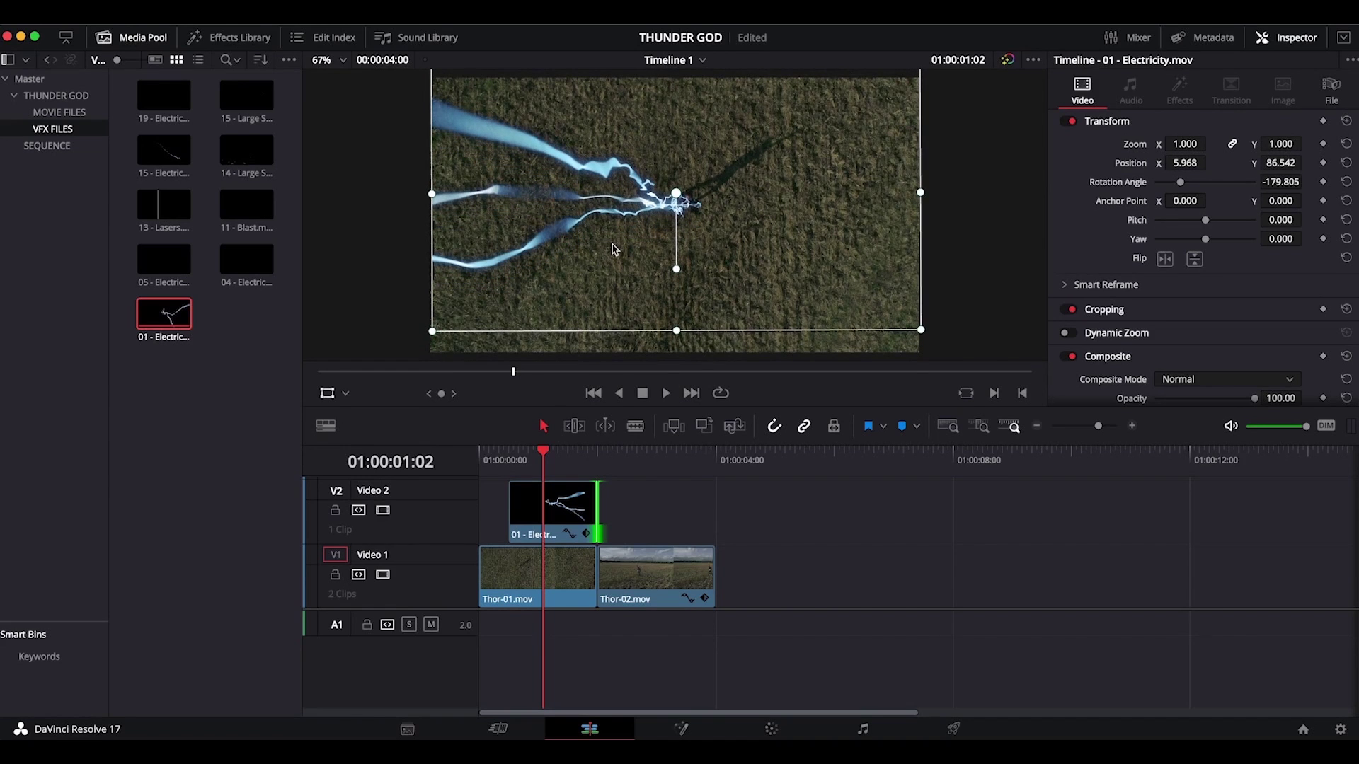
{"action": "left_click_drag", "start_coordinate": [432, 332], "coordinate": [424, 335]}
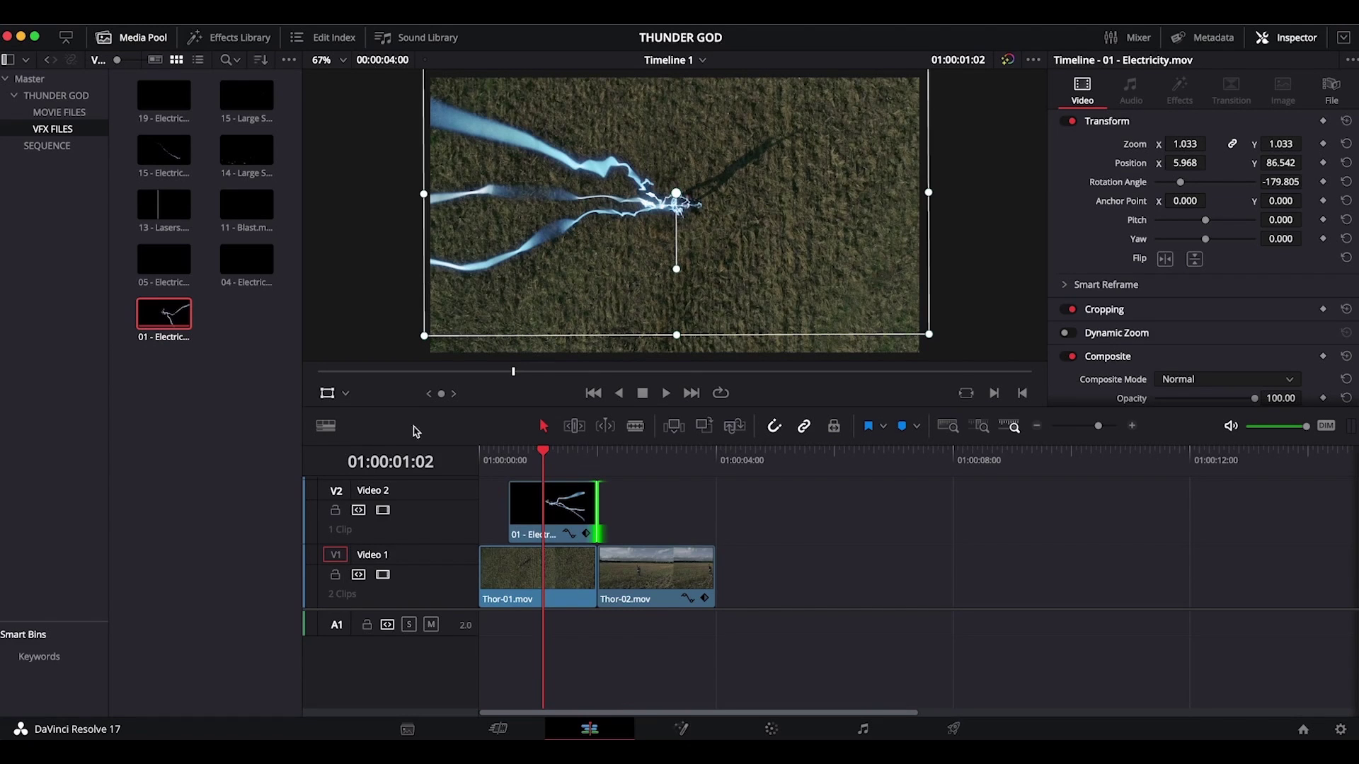
{"action": "left_click", "coordinate": [328, 397]}
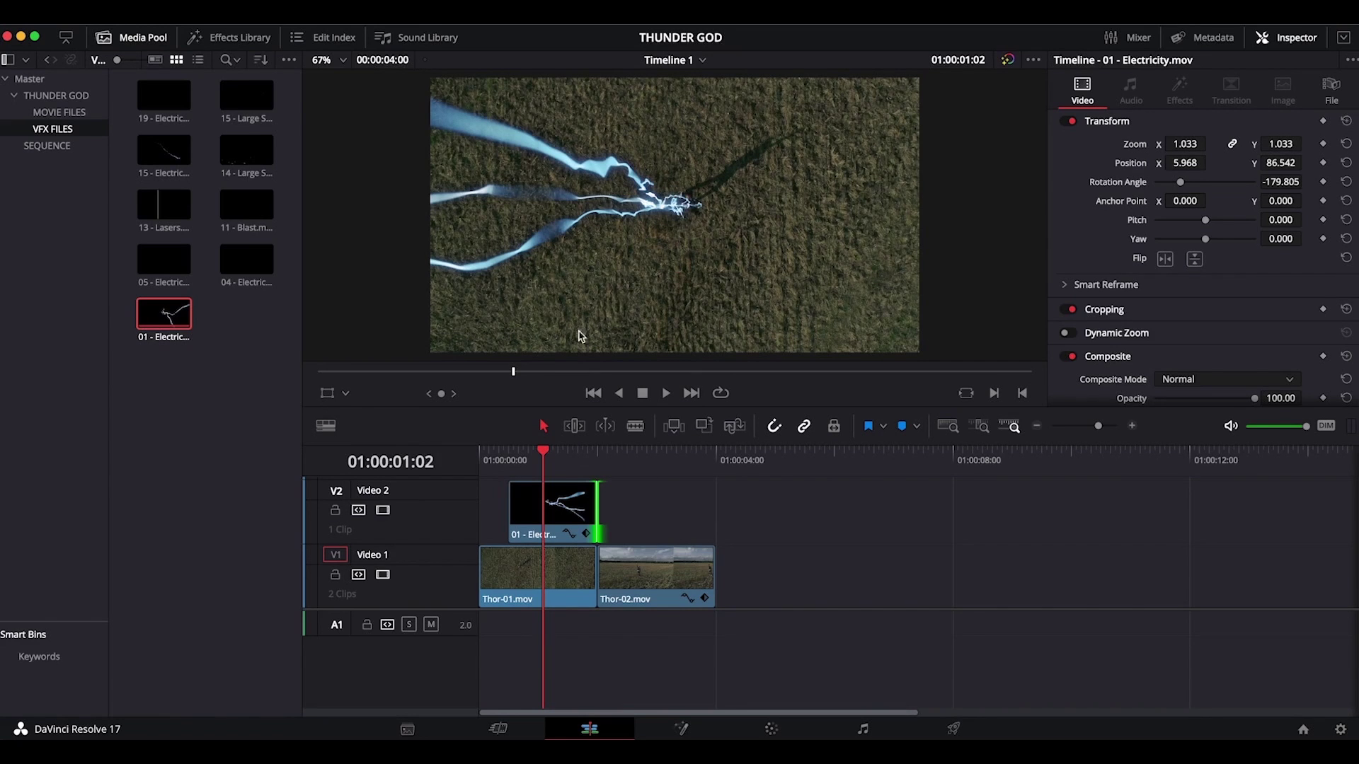
Set the composite mode of the 01 - Electricity clip to Screen and check the blend across several frames
{"action": "mouse_move", "coordinate": [544, 453]}
{"action": "left_mouse_down"}
{"action": "mouse_move", "coordinate": [497, 455]}
{"action": "mouse_move", "coordinate": [553, 455]}
{"action": "left_mouse_up"}
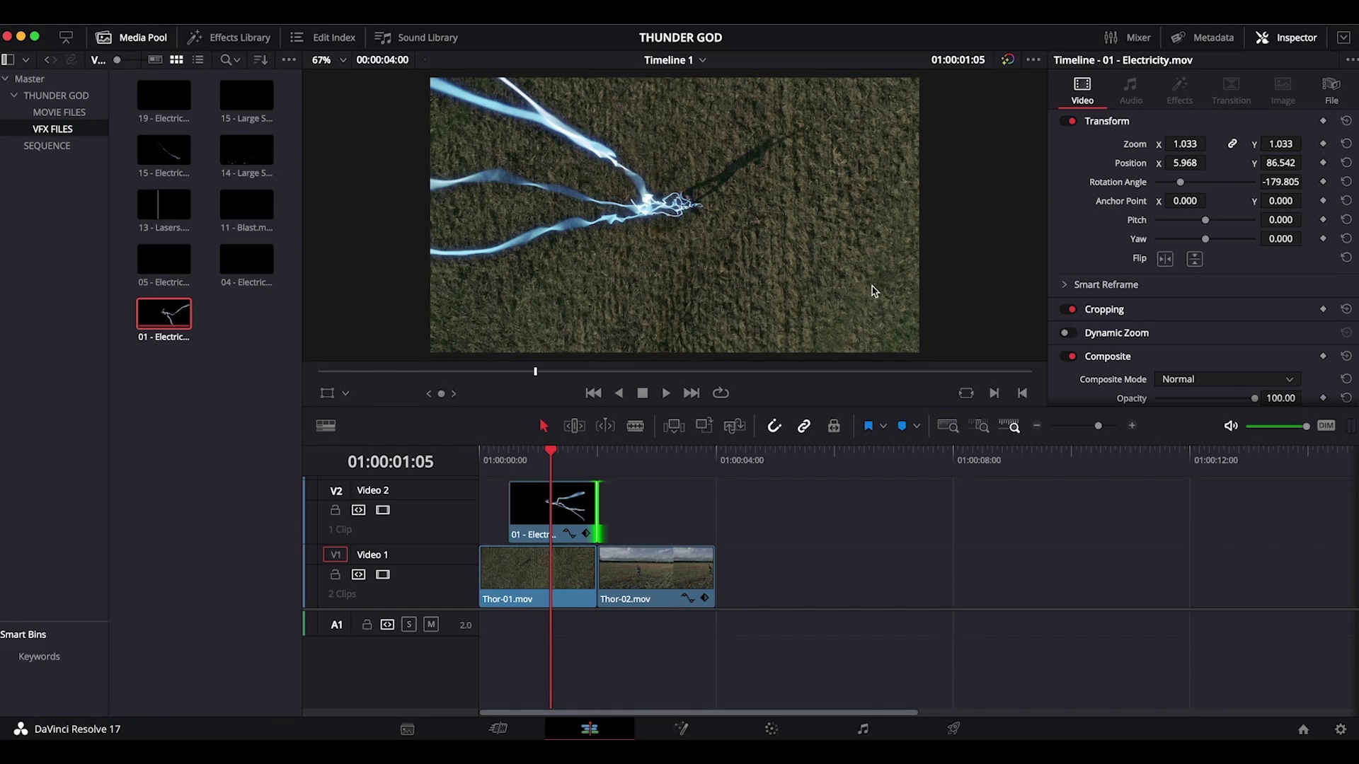
{"action": "mouse_move", "coordinate": [551, 453]}
{"action": "left_mouse_down"}
{"action": "mouse_move", "coordinate": [539, 454]}
{"action": "mouse_move", "coordinate": [553, 454]}
{"action": "left_mouse_up"}
{"action": "left_click", "coordinate": [560, 500]}
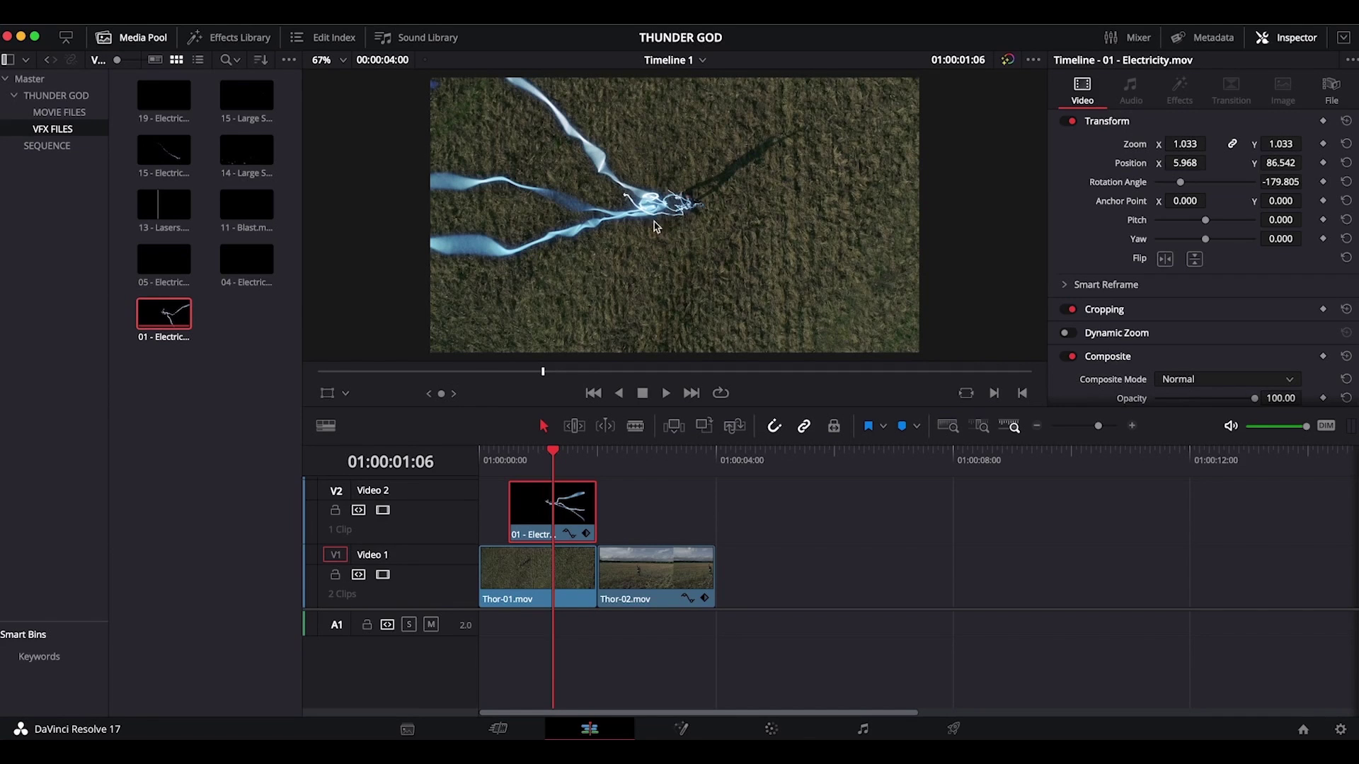
{"action": "left_click", "coordinate": [1290, 383]}
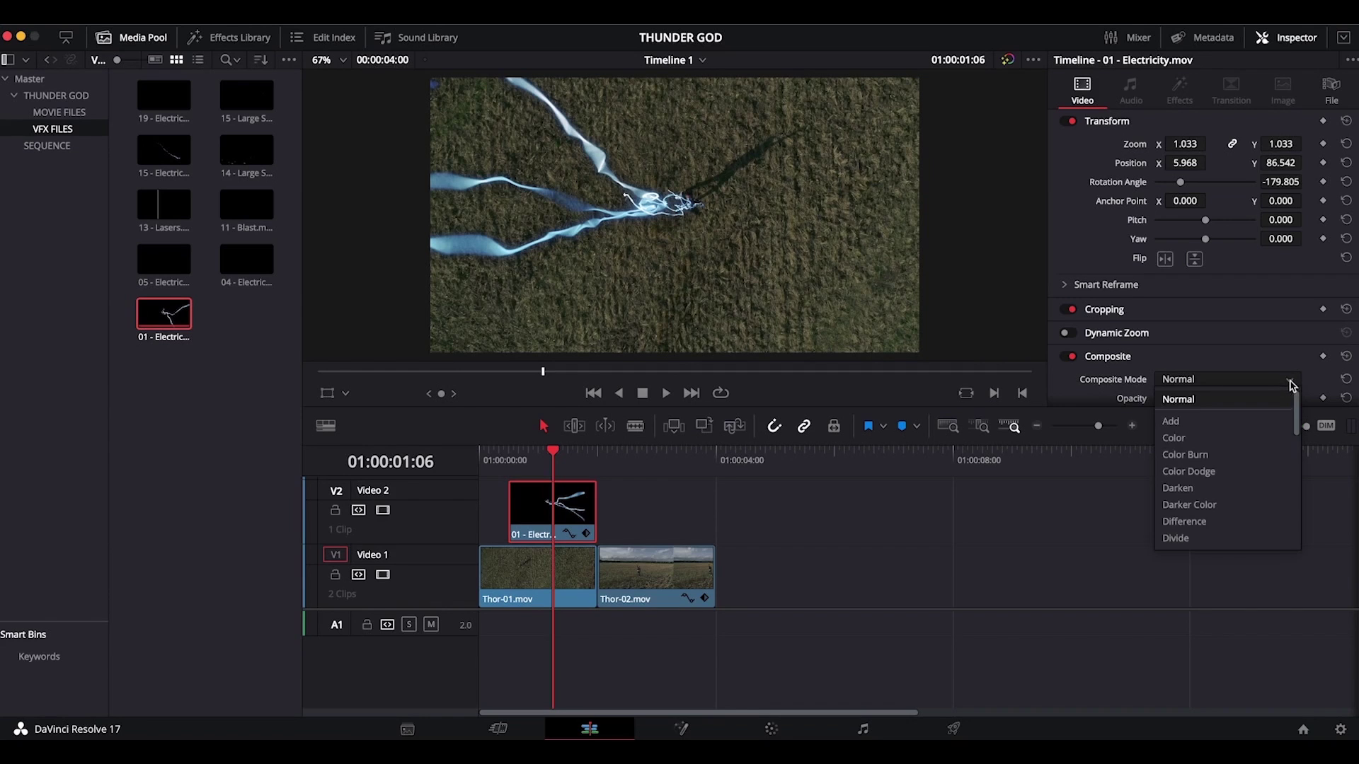
{"action": "left_click_drag", "start_coordinate": [1299, 423], "coordinate": [1299, 500]}
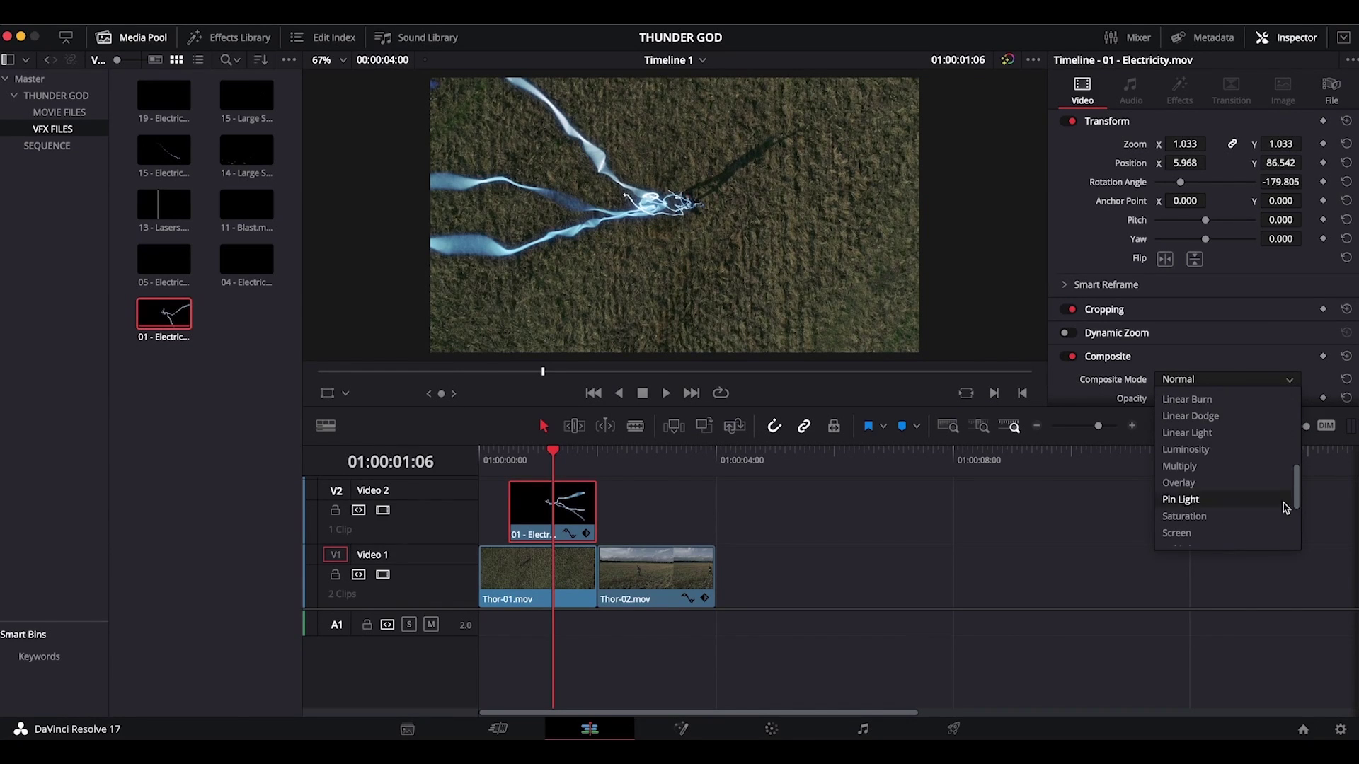
{"action": "left_click", "coordinate": [1269, 536]}
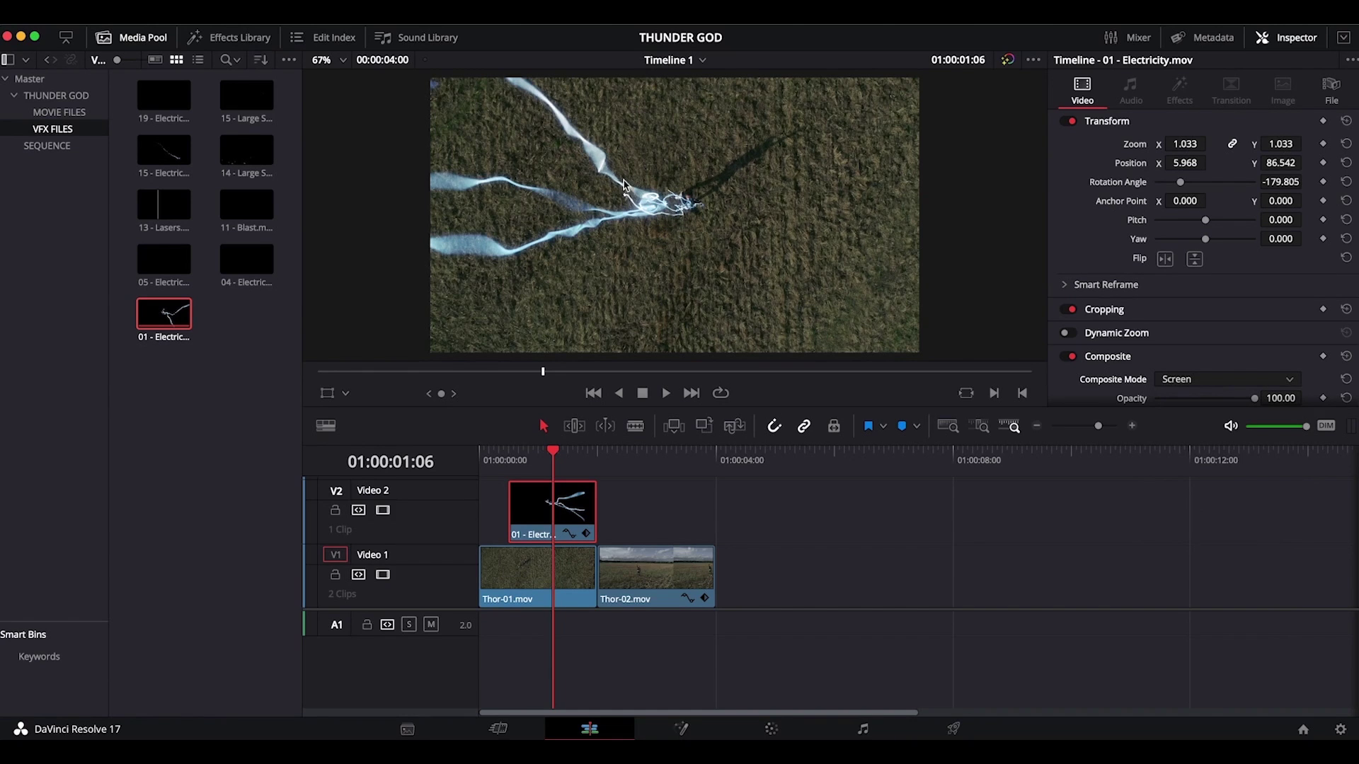
{"action": "mouse_move", "coordinate": [553, 453]}
{"action": "left_mouse_down"}
{"action": "mouse_move", "coordinate": [537, 453]}
{"action": "mouse_move", "coordinate": [583, 453]}
{"action": "mouse_move", "coordinate": [481, 453]}
{"action": "mouse_move", "coordinate": [547, 451]}
{"action": "left_mouse_up"}
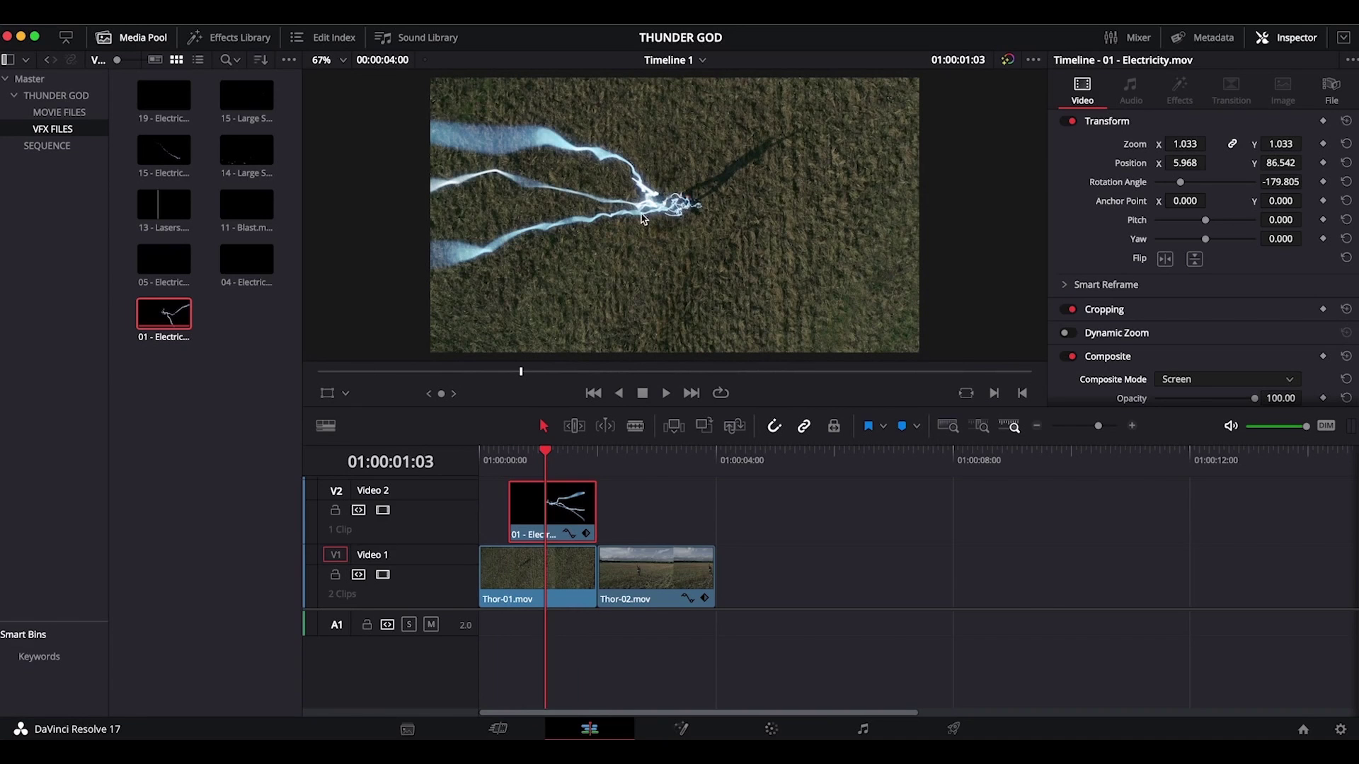
{"action": "mouse_move", "coordinate": [547, 453]}
{"action": "left_mouse_down"}
{"action": "mouse_move", "coordinate": [572, 454]}
{"action": "mouse_move", "coordinate": [543, 454]}
{"action": "left_mouse_up"}
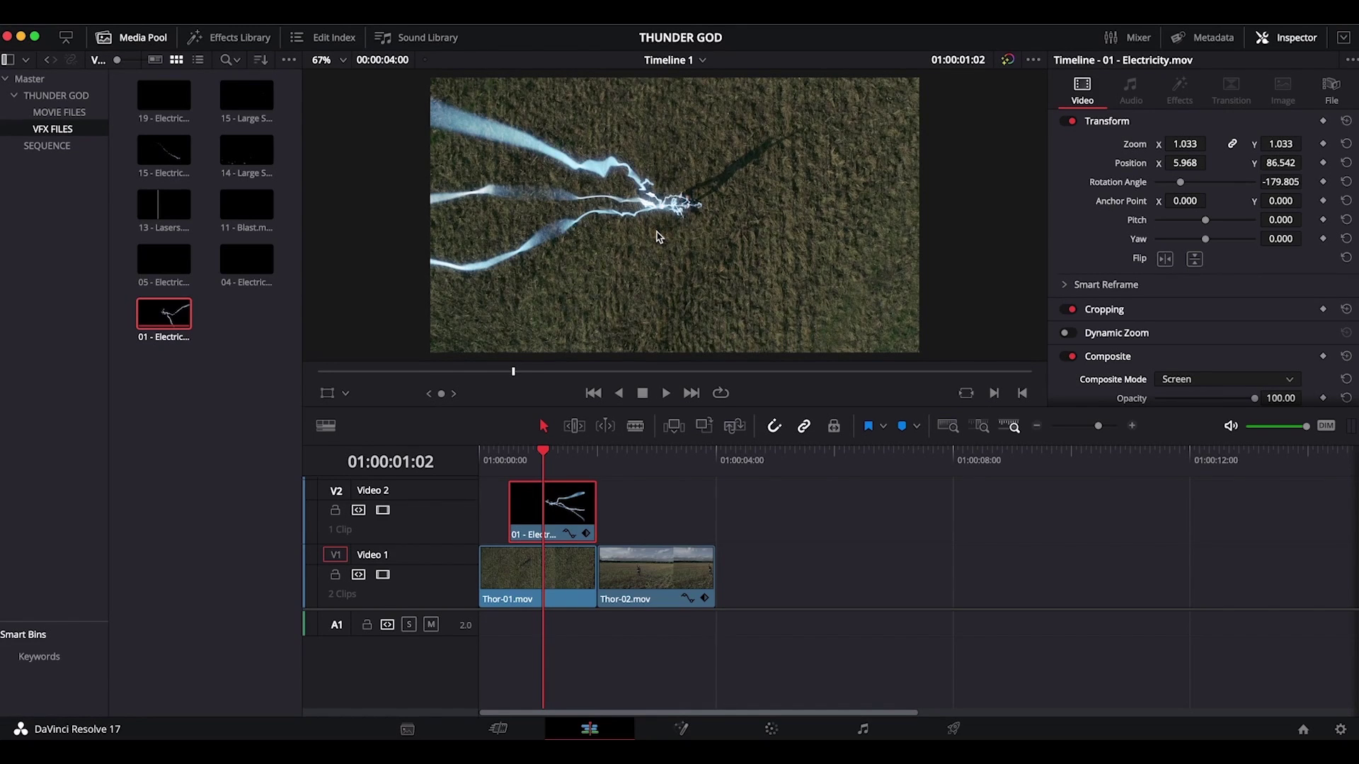
{"action": "left_click_drag", "start_coordinate": [543, 462], "coordinate": [552, 453]}
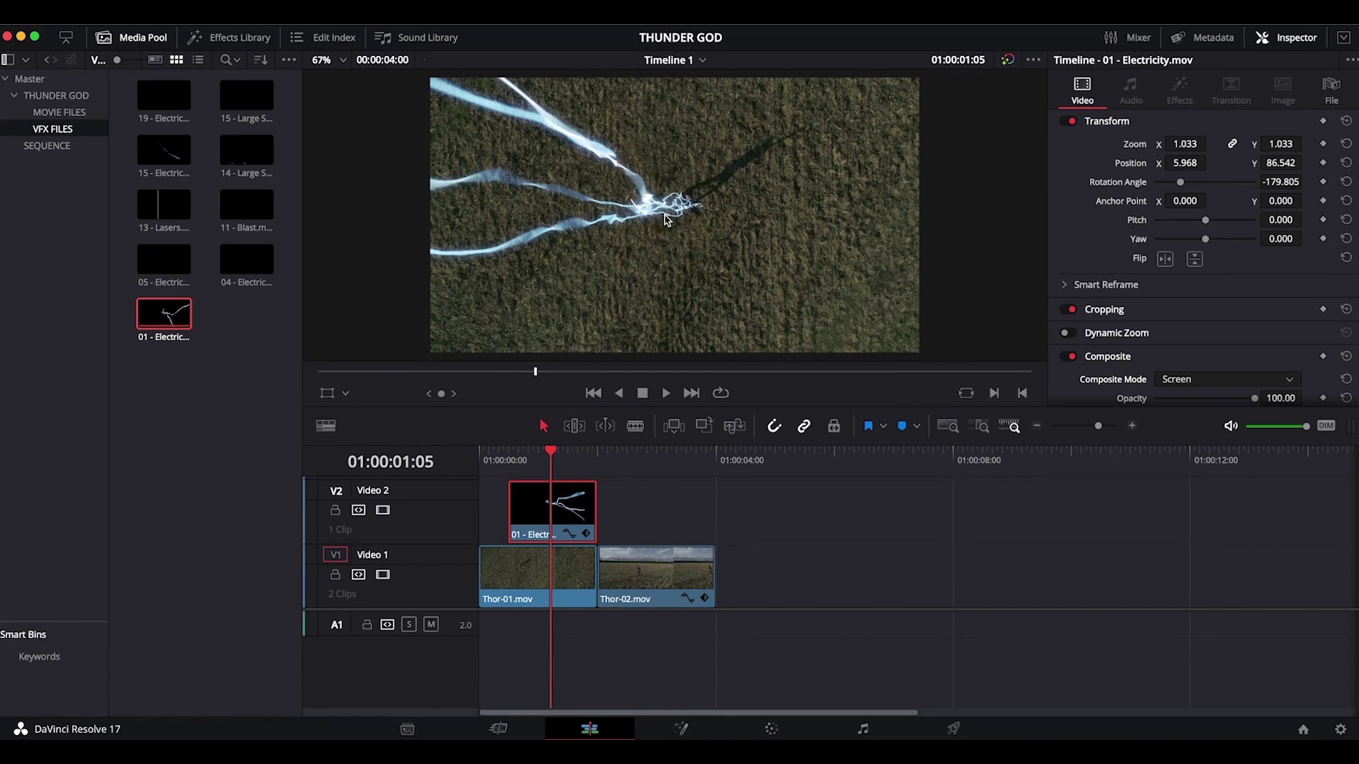
{"action": "mouse_move", "coordinate": [551, 454]}
{"action": "left_mouse_down"}
{"action": "mouse_move", "coordinate": [573, 453]}
{"action": "mouse_move", "coordinate": [534, 455]}
{"action": "mouse_move", "coordinate": [557, 456]}
{"action": "left_mouse_up"}
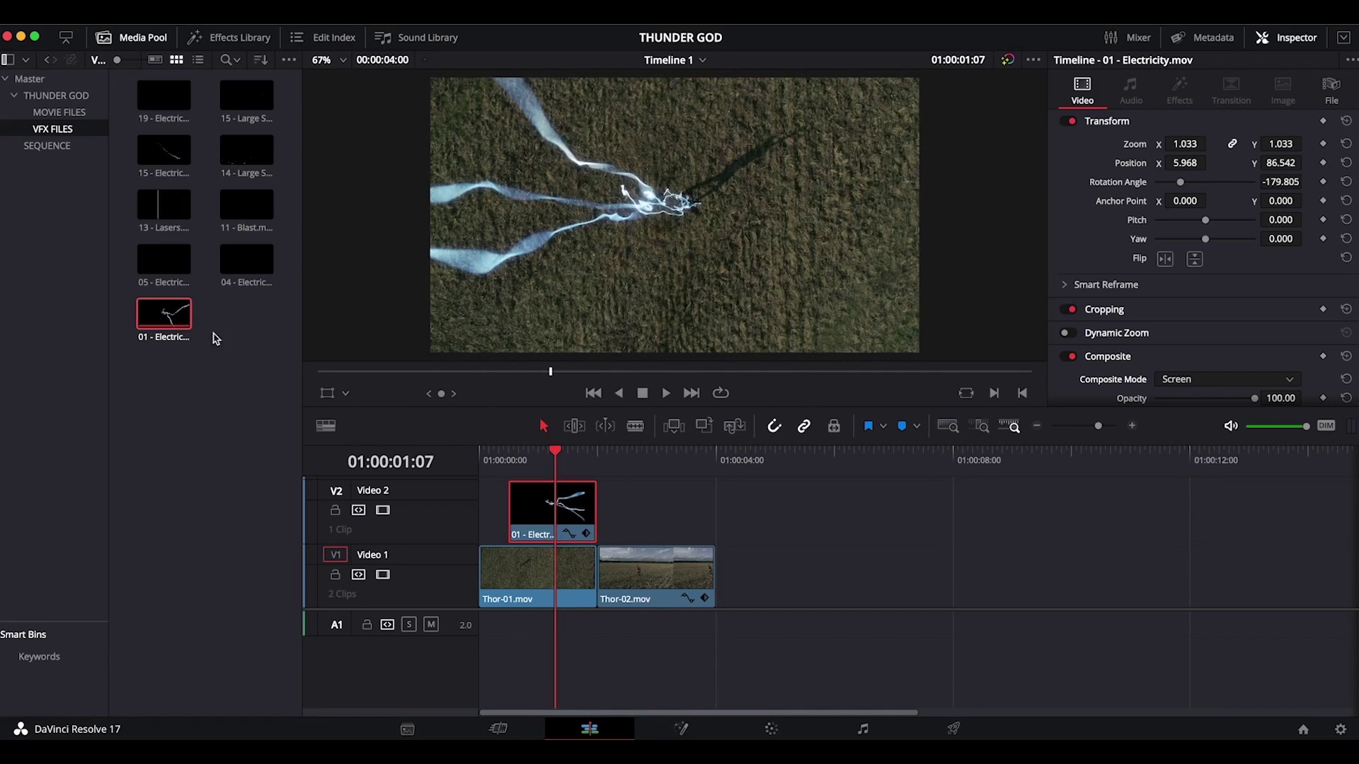
{"action": "left_click", "coordinate": [168, 102]}
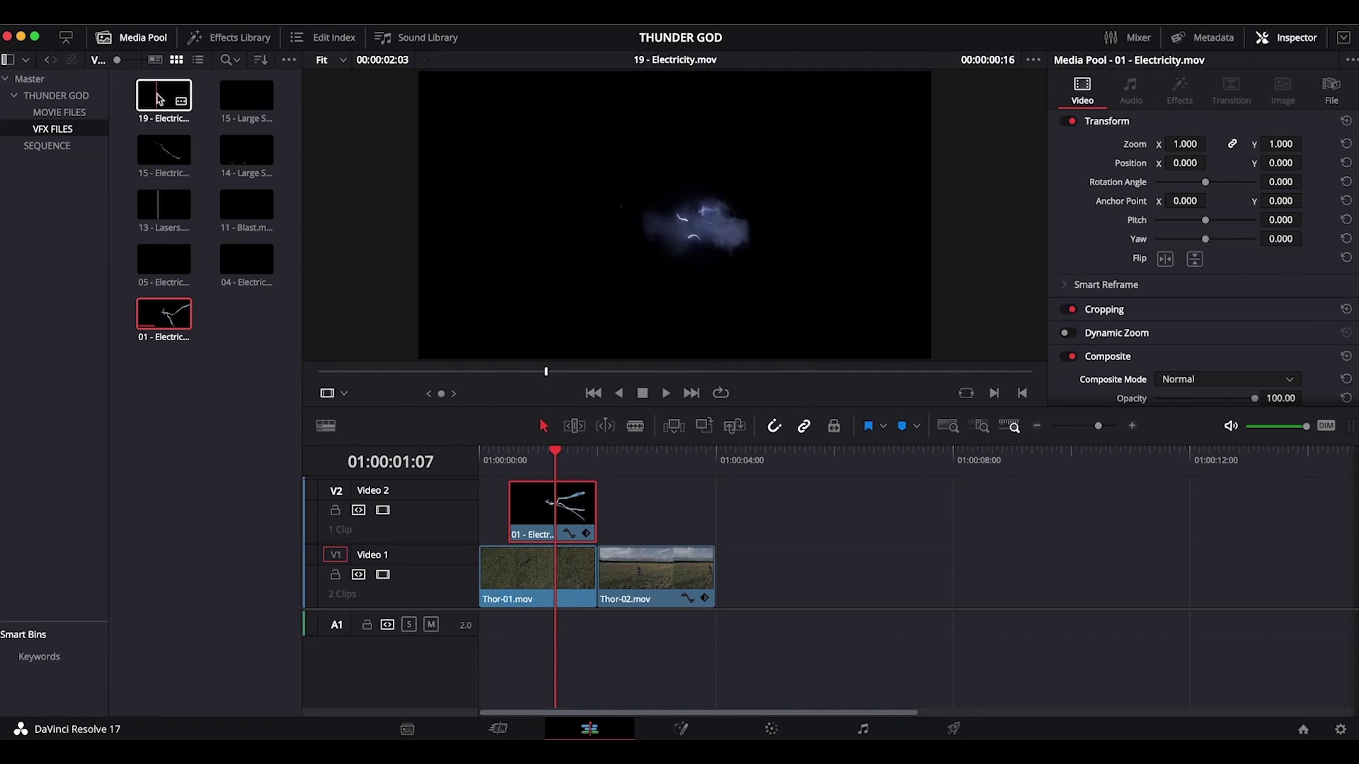
{"action": "left_click_drag", "start_coordinate": [167, 102], "coordinate": [526, 495]}
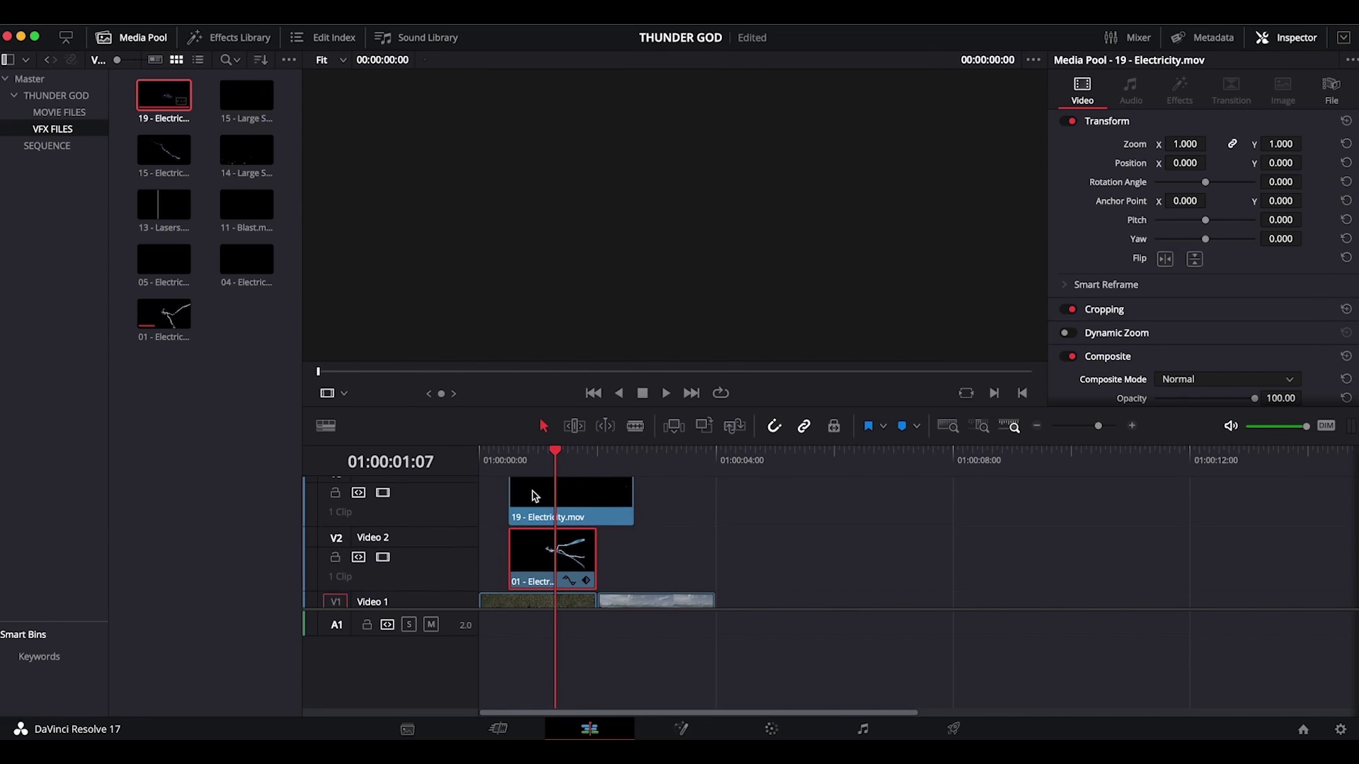
{"action": "left_click_drag", "start_coordinate": [632, 497], "coordinate": [598, 498]}
{"action": "left_click_drag", "start_coordinate": [514, 495], "coordinate": [545, 455]}
{"action": "key", "text": "Delete"}
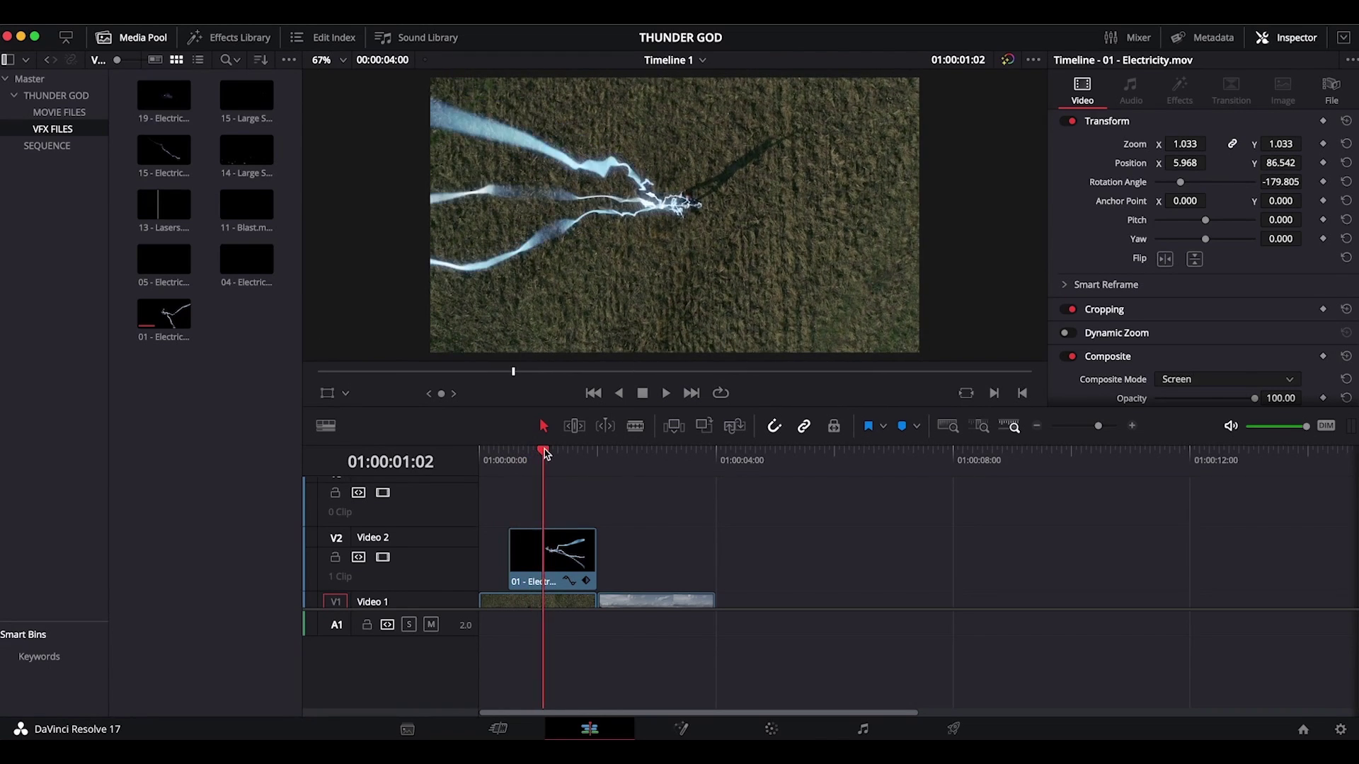
Place 19 - Electricity.mov on the track above the 01 - Electricity clip, starting slightly after it and trimmed to the same end
{"action": "left_click_drag", "start_coordinate": [545, 454], "coordinate": [563, 455]}
{"action": "left_click", "coordinate": [147, 107]}
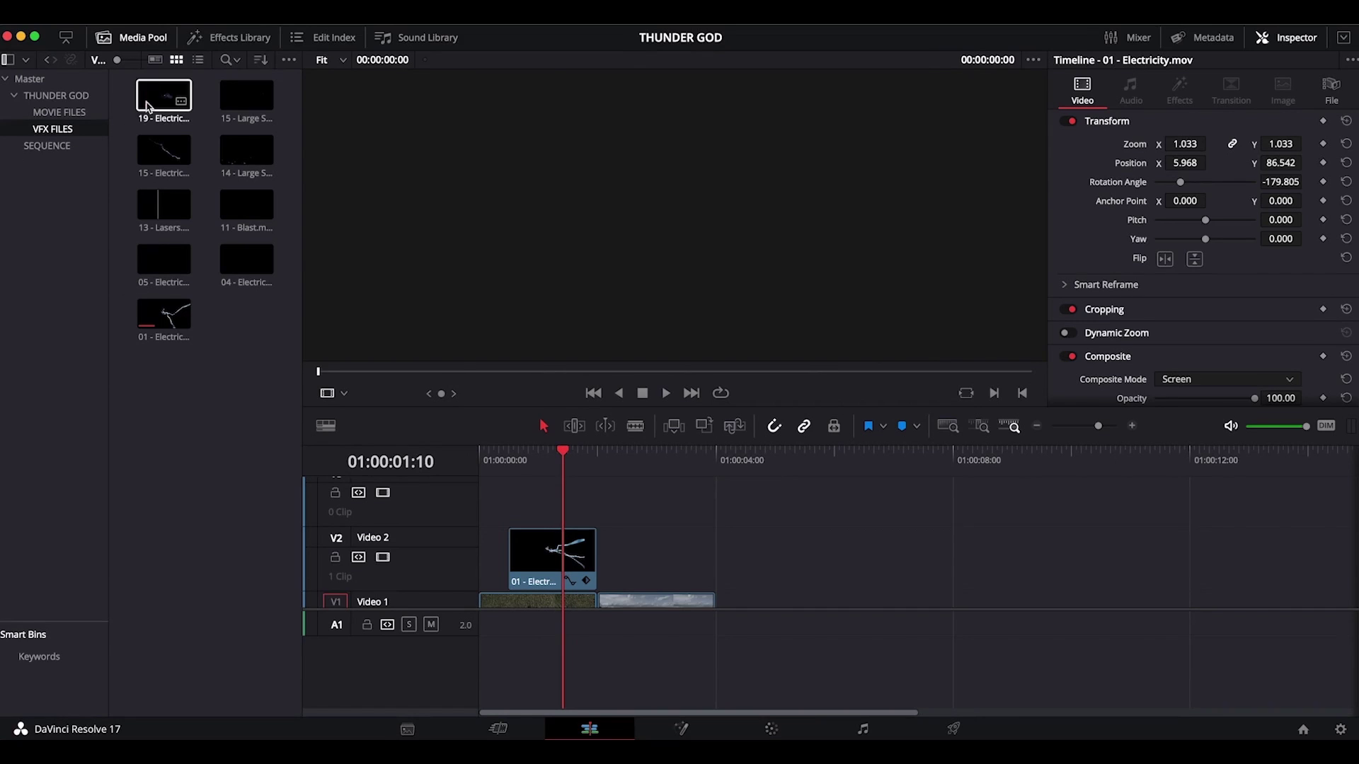
{"action": "left_click_drag", "start_coordinate": [157, 103], "coordinate": [513, 499]}
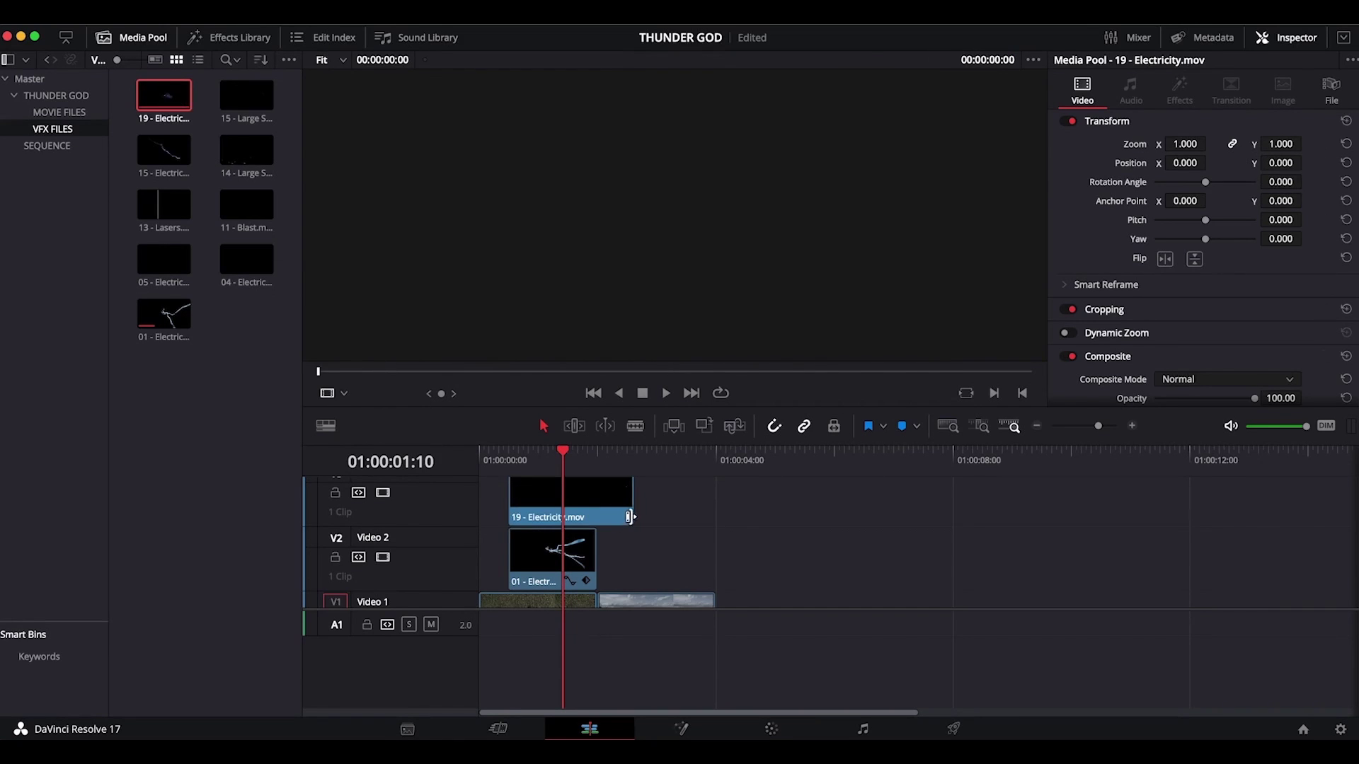
{"action": "left_click_drag", "start_coordinate": [629, 518], "coordinate": [598, 517]}
{"action": "left_click_drag", "start_coordinate": [556, 460], "coordinate": [557, 505]}
{"action": "left_click_drag", "start_coordinate": [557, 505], "coordinate": [599, 497]}
At 01:00:01:05, scale the 19 - Electricity clip to about 0.85 and position it at about X 6, Y 80.6 over the person
{"action": "left_click", "coordinate": [514, 453]}
{"action": "left_click_drag", "start_coordinate": [504, 455], "coordinate": [552, 455]}
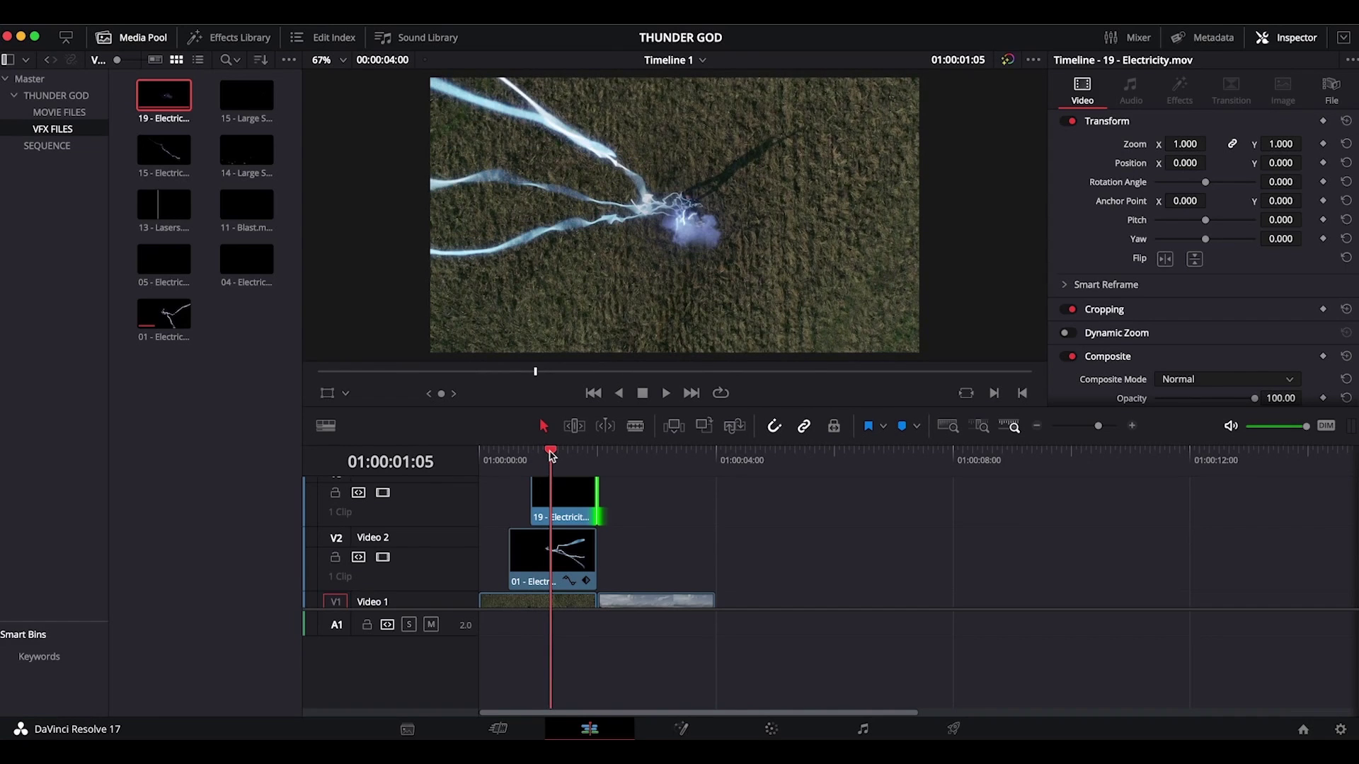
{"action": "left_click", "coordinate": [560, 507]}
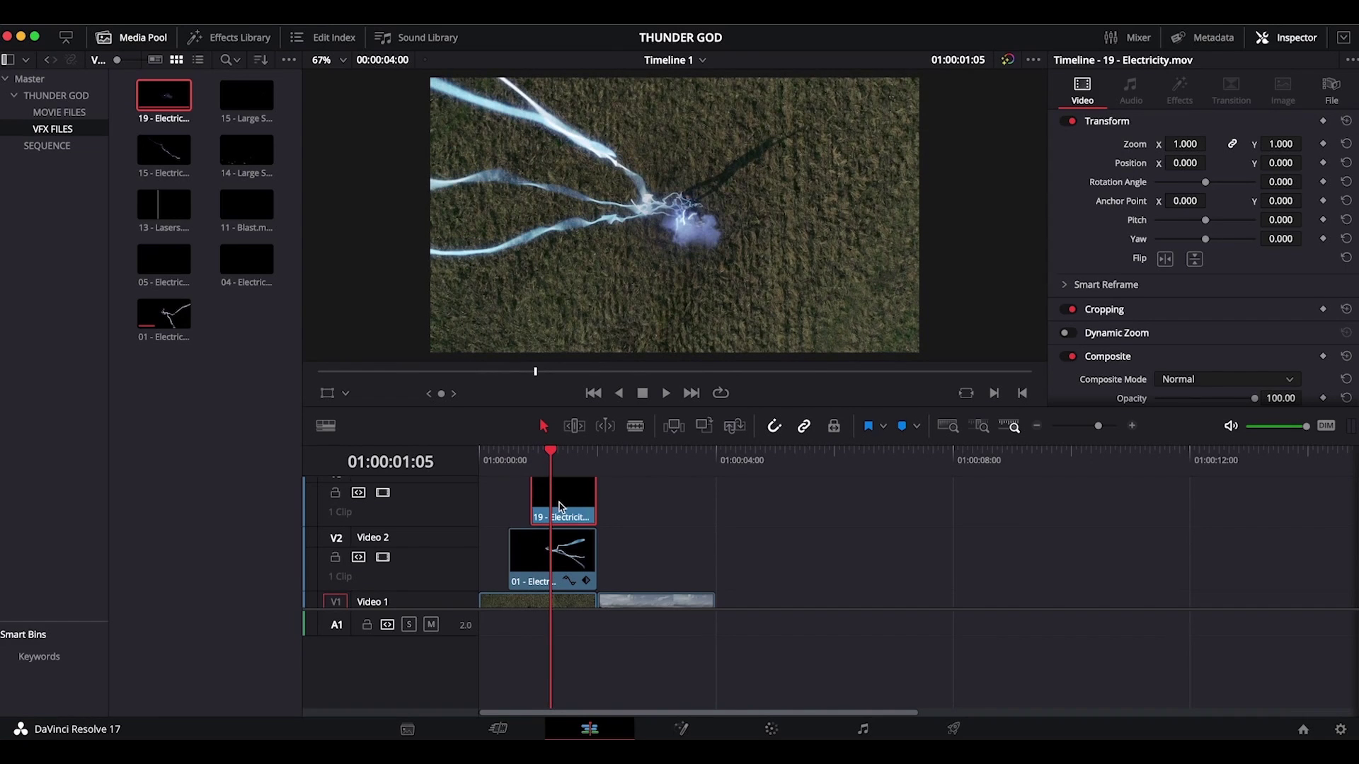
{"action": "left_click", "coordinate": [328, 396]}
{"action": "mouse_move", "coordinate": [644, 311]}
{"action": "left_mouse_down"}
{"action": "mouse_move", "coordinate": [642, 267]}
{"action": "mouse_move", "coordinate": [647, 298]}
{"action": "left_mouse_up"}
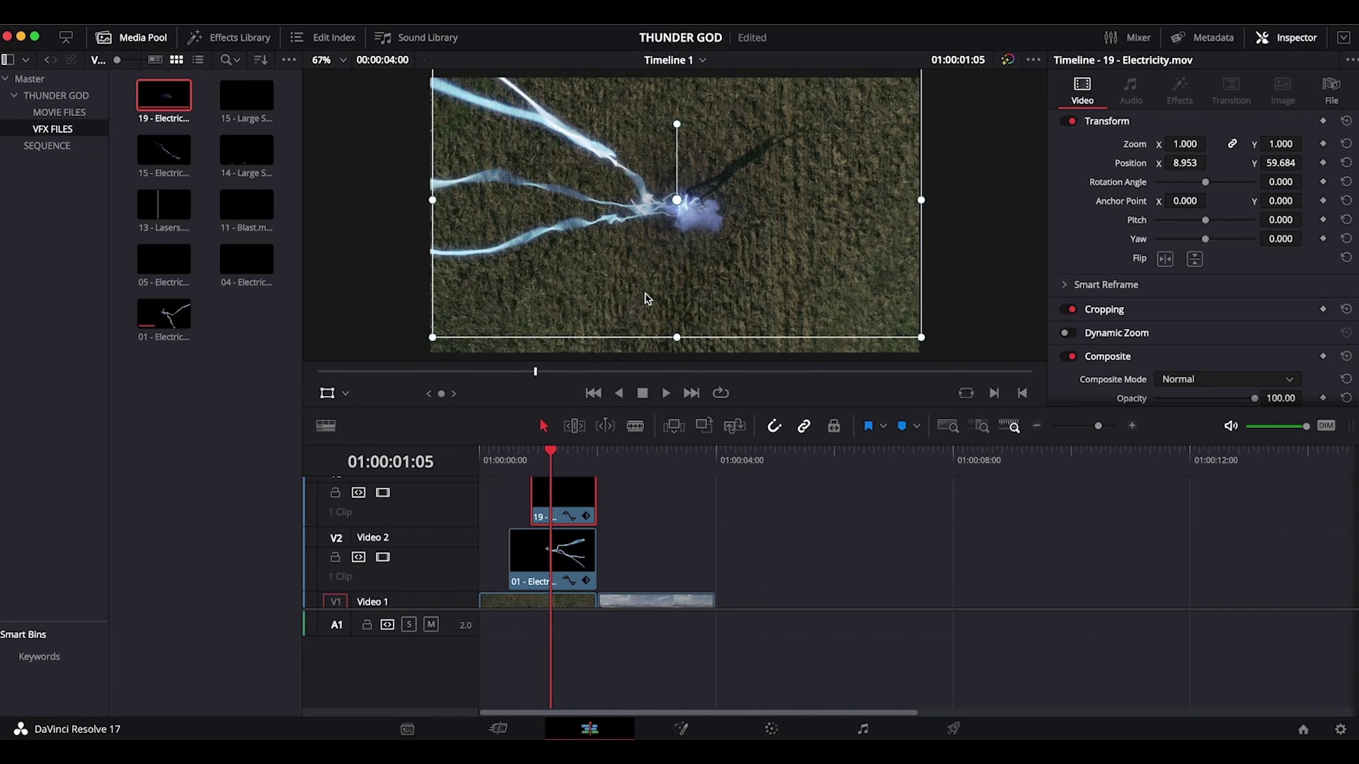
{"action": "left_click_drag", "start_coordinate": [678, 203], "coordinate": [678, 200]}
{"action": "left_click_drag", "start_coordinate": [682, 255], "coordinate": [682, 253]}
{"action": "left_click_drag", "start_coordinate": [433, 336], "coordinate": [468, 318]}
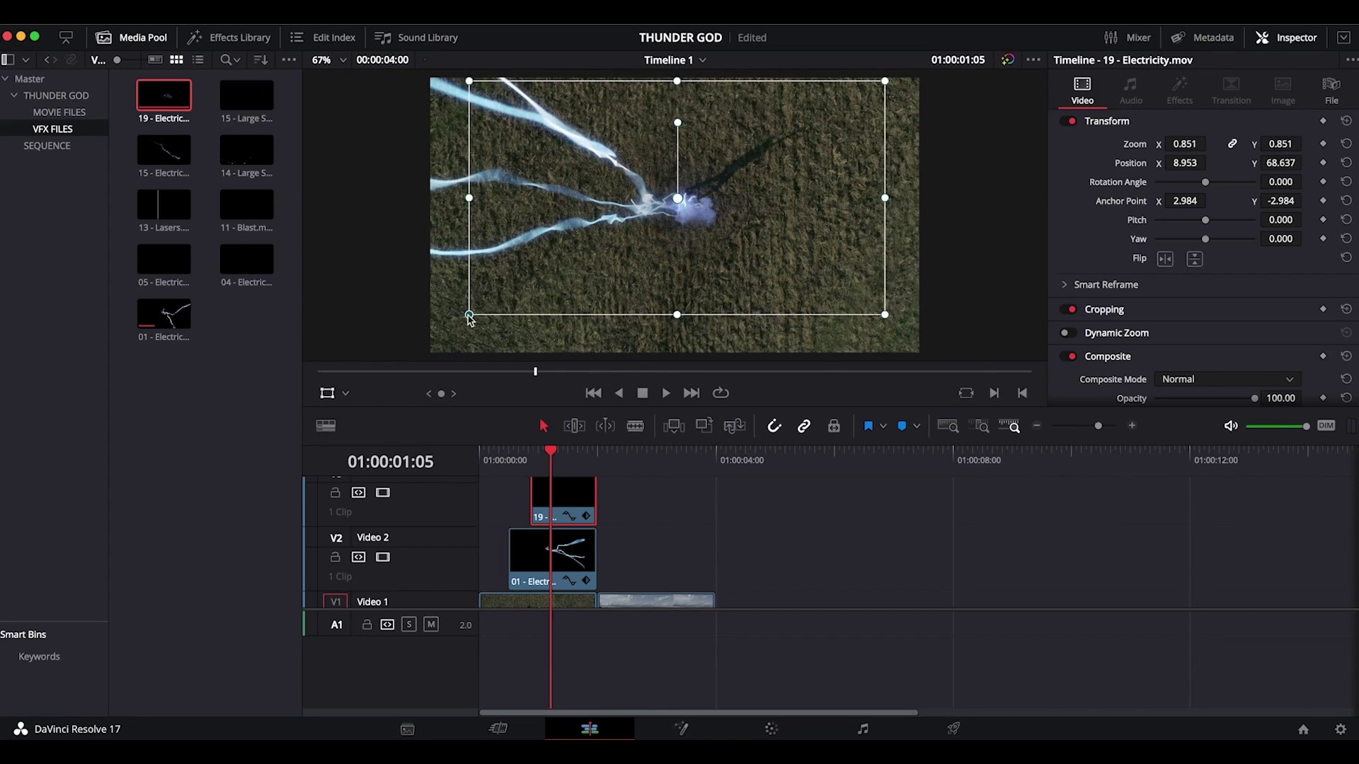
{"action": "mouse_move", "coordinate": [646, 291]}
{"action": "left_mouse_down"}
{"action": "mouse_move", "coordinate": [639, 305]}
{"action": "mouse_move", "coordinate": [650, 286]}
{"action": "left_mouse_up"}
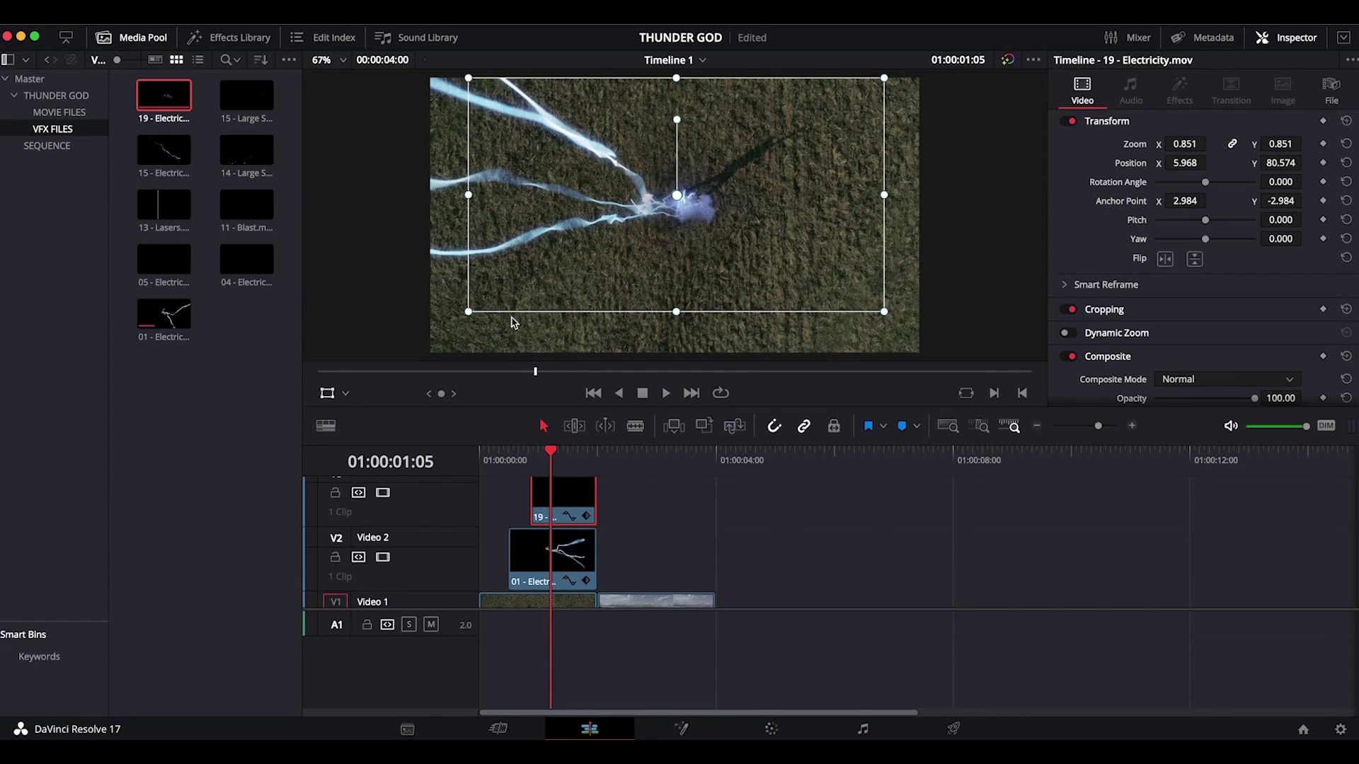
Scale the 19 - Electricity clip to about 0.78 and set its composite mode to Screen
{"action": "left_click_drag", "start_coordinate": [470, 313], "coordinate": [488, 310]}
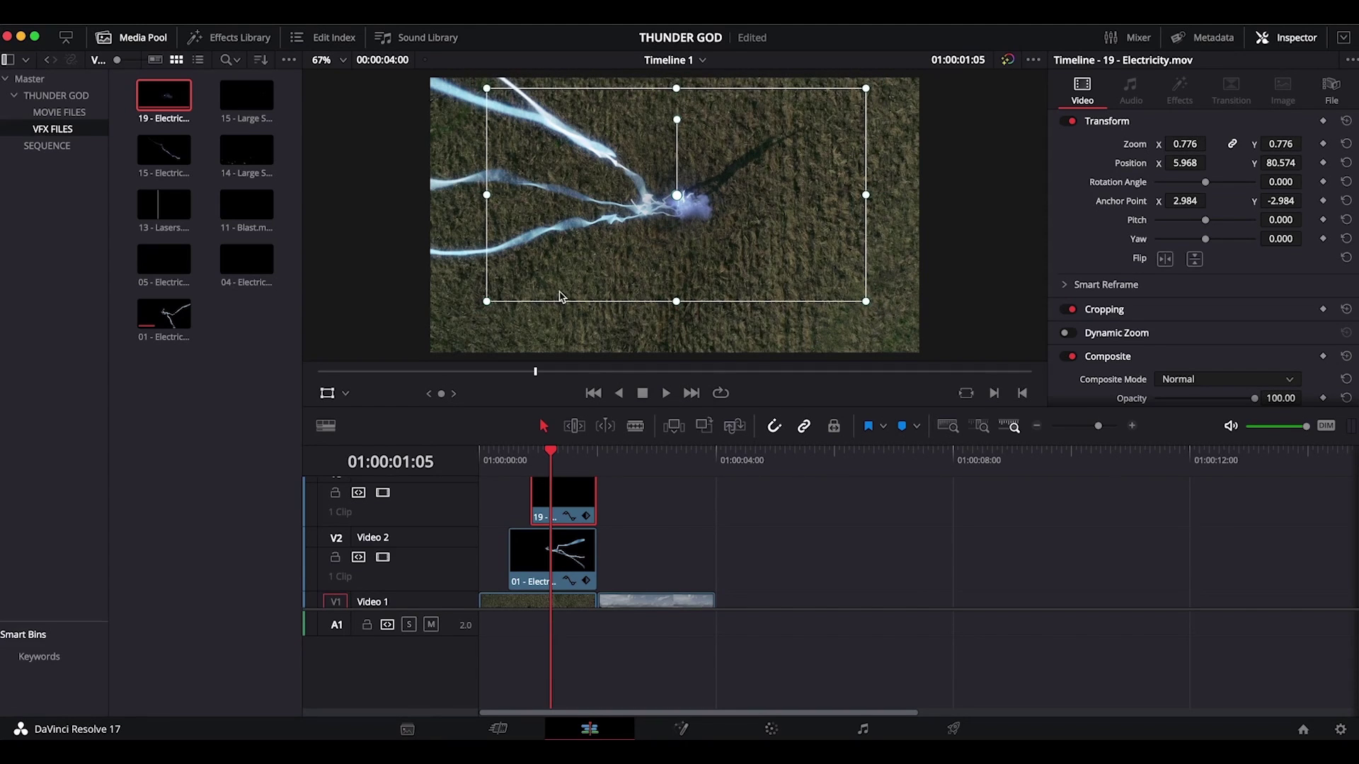
{"action": "left_click", "coordinate": [327, 394]}
{"action": "mouse_move", "coordinate": [553, 453]}
{"action": "left_mouse_down"}
{"action": "mouse_move", "coordinate": [510, 453]}
{"action": "mouse_move", "coordinate": [551, 453]}
{"action": "left_mouse_up"}
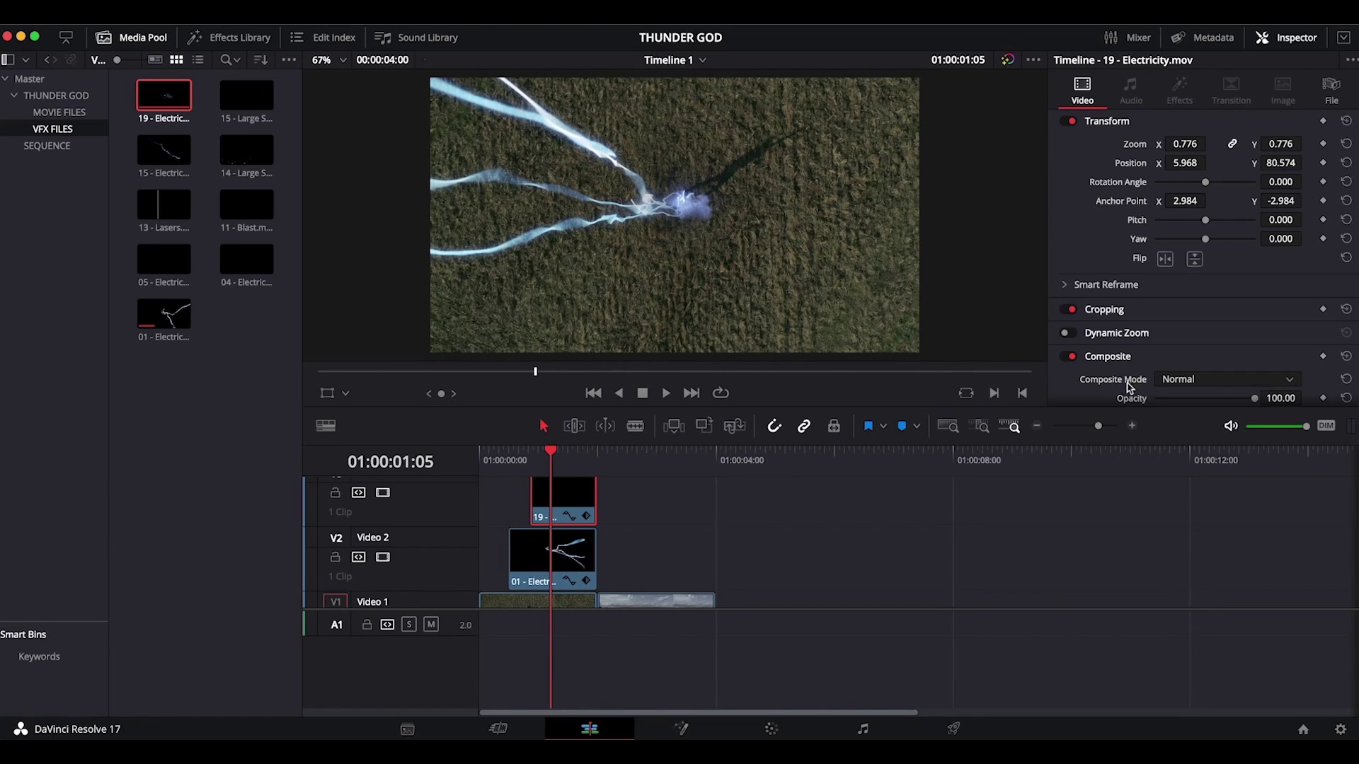
{"action": "left_click", "coordinate": [1183, 385]}
{"action": "left_click_drag", "start_coordinate": [1300, 418], "coordinate": [1300, 496]}
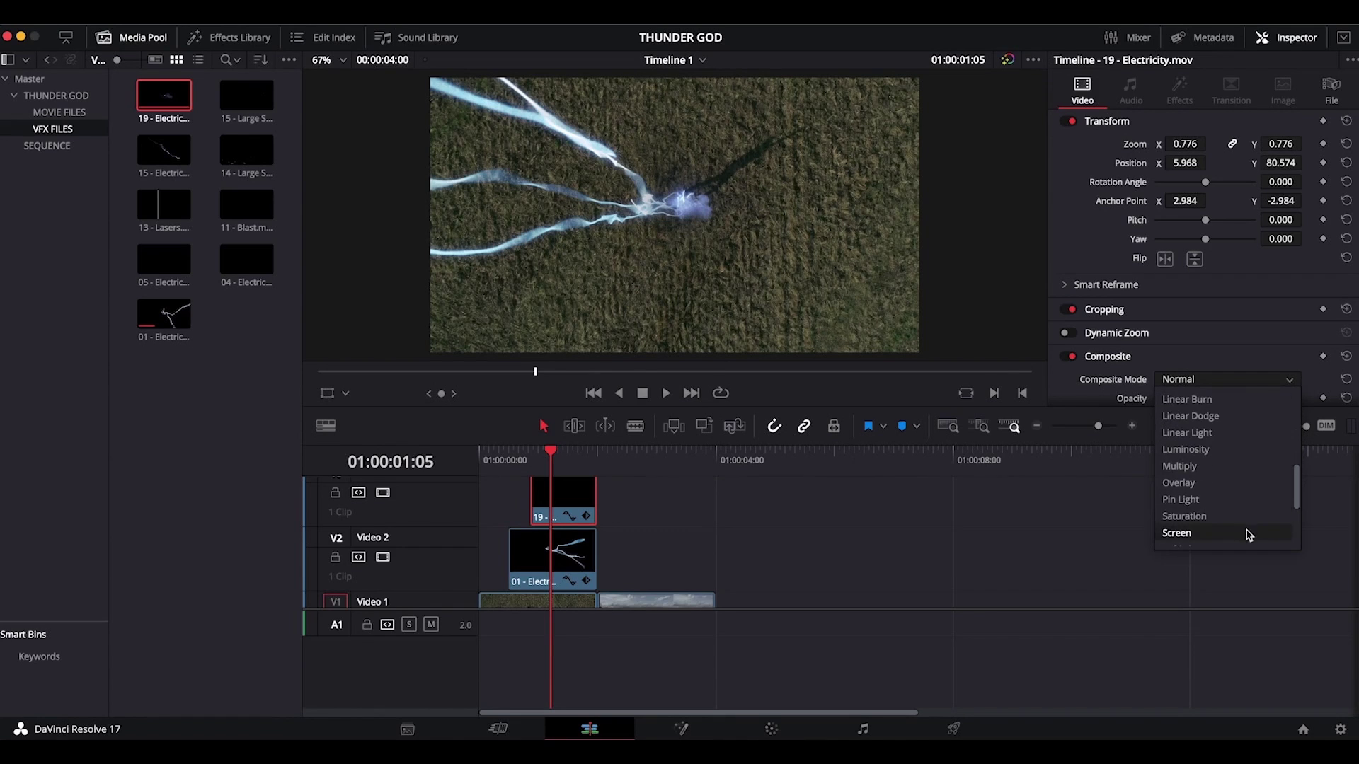
{"action": "left_click", "coordinate": [1177, 533]}
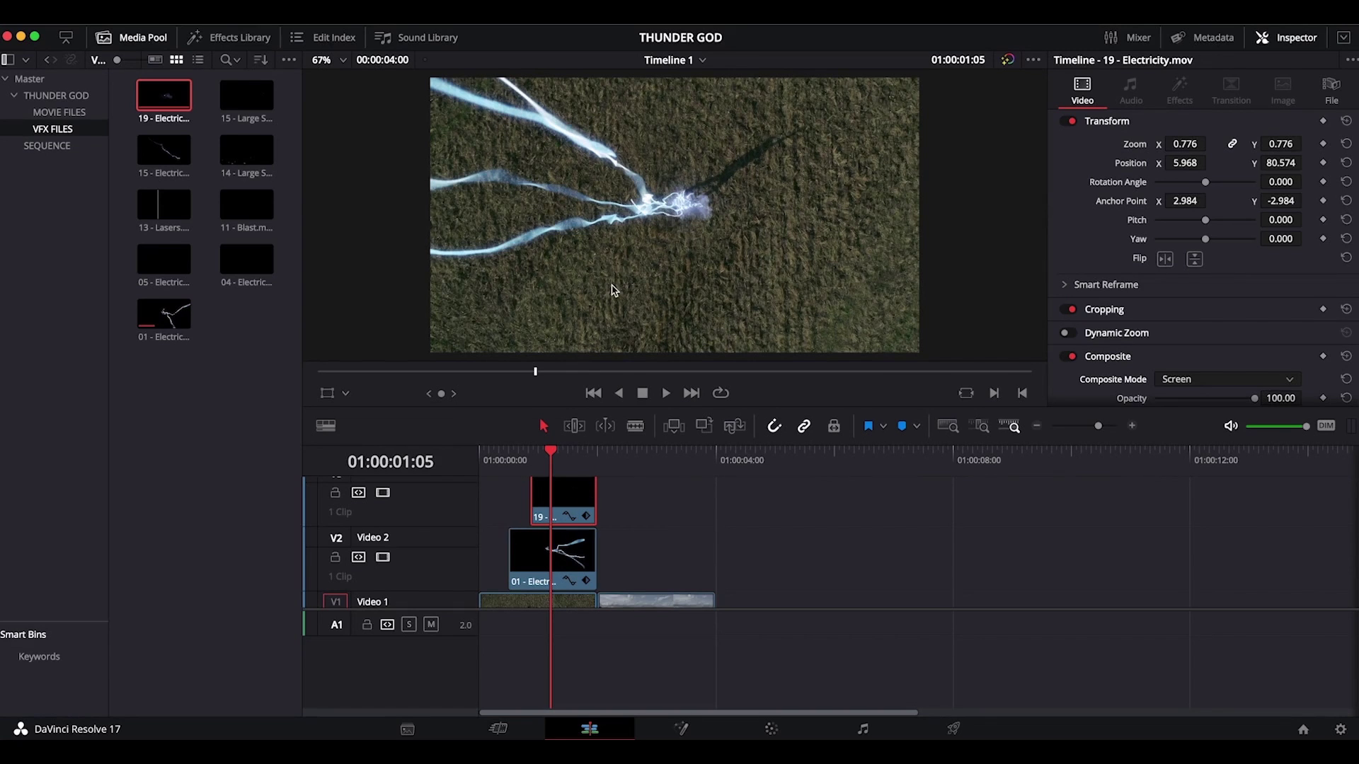
{"action": "mouse_move", "coordinate": [552, 453]}
{"action": "left_mouse_down"}
{"action": "mouse_move", "coordinate": [531, 452]}
{"action": "mouse_move", "coordinate": [553, 452]}
{"action": "left_mouse_up"}
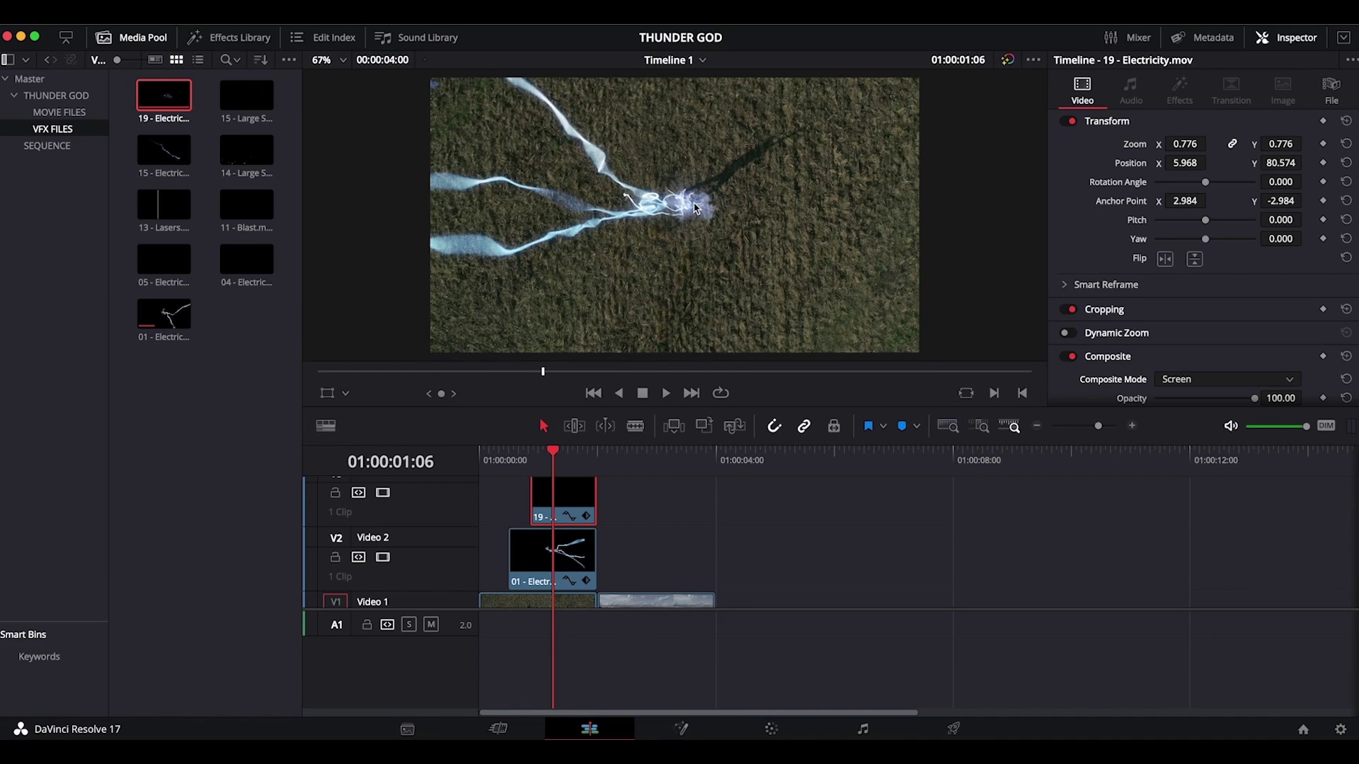
{"action": "left_click", "coordinate": [161, 208]}
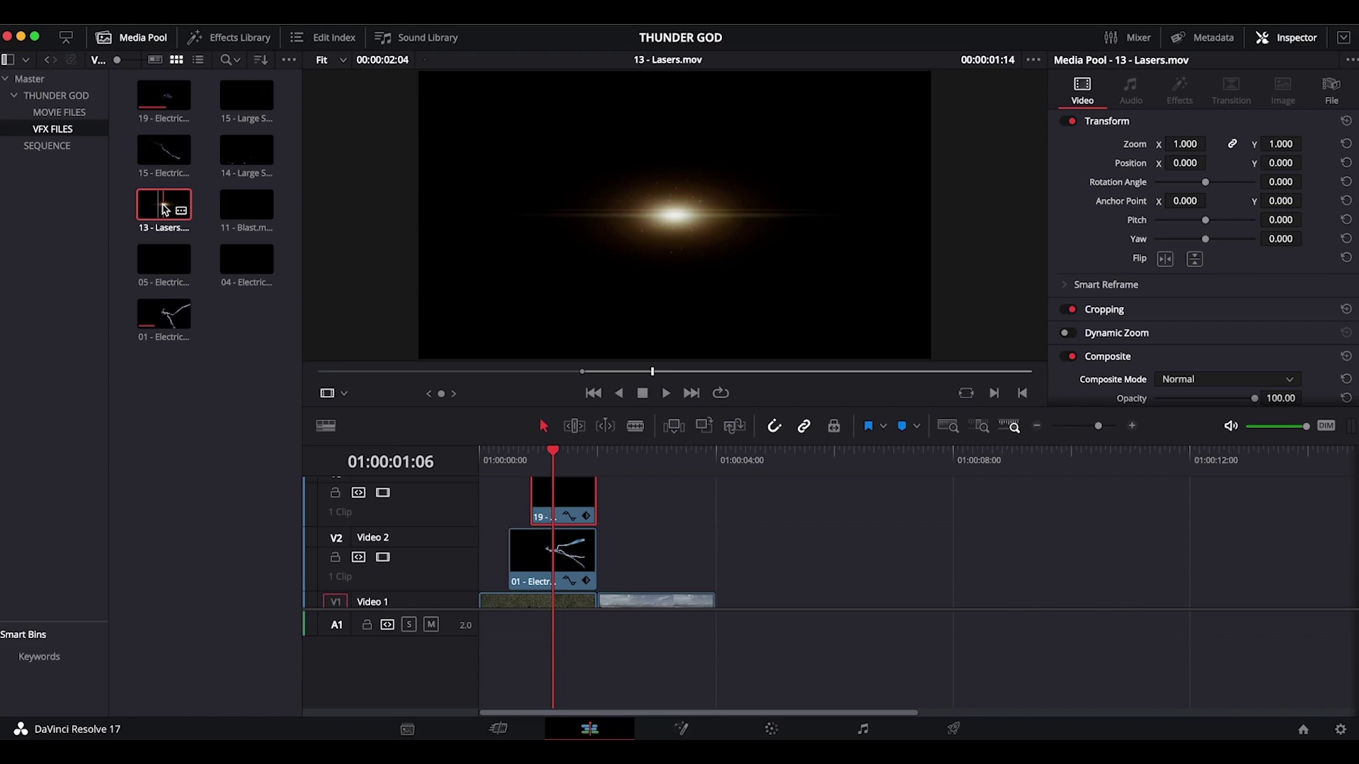
{"action": "left_click_drag", "start_coordinate": [164, 209], "coordinate": [577, 488]}
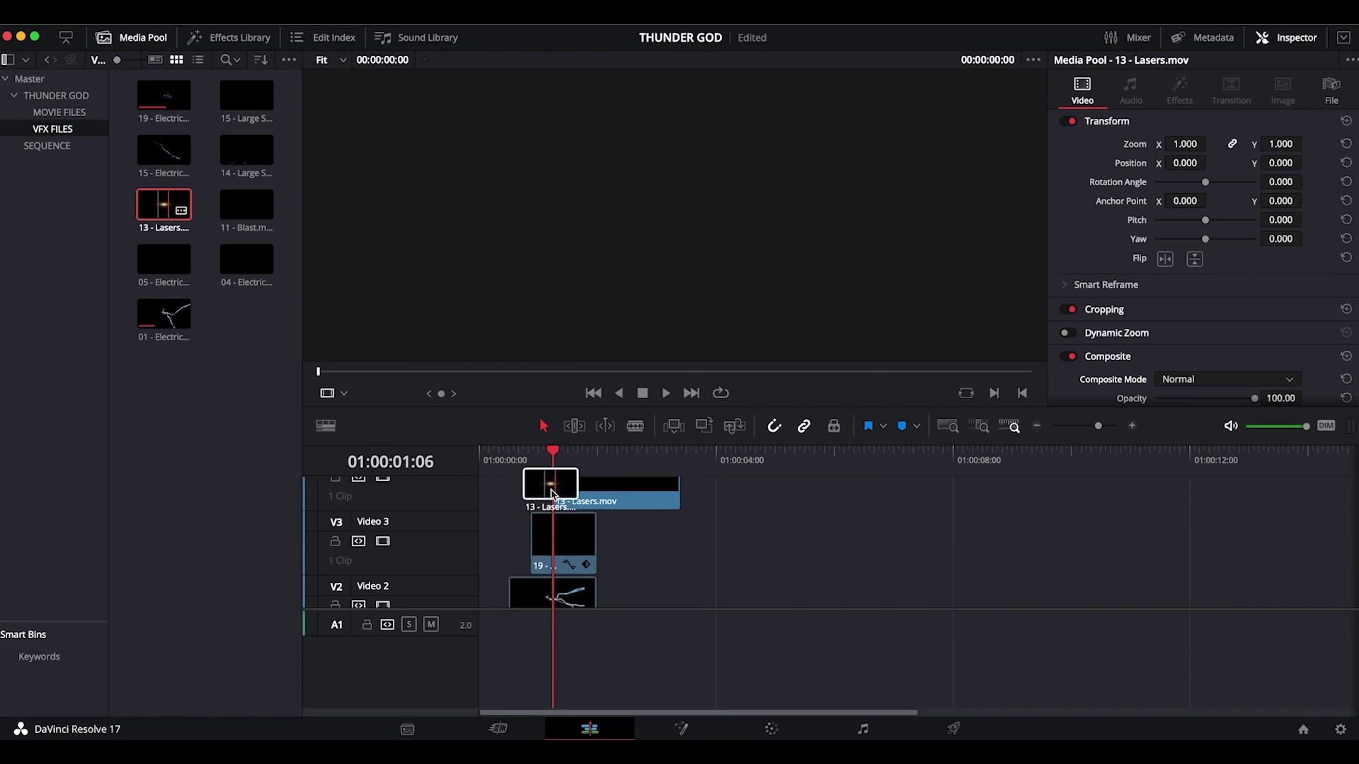
{"action": "key", "text": "ctrl+z"}
Place 13 - Lasers.mov on Video 4 directly above the 19 - Electricity clip, trimmed to the same start and end
{"action": "scroll", "coordinate": [566, 503], "scroll_direction": "up", "scroll_amount": 2}
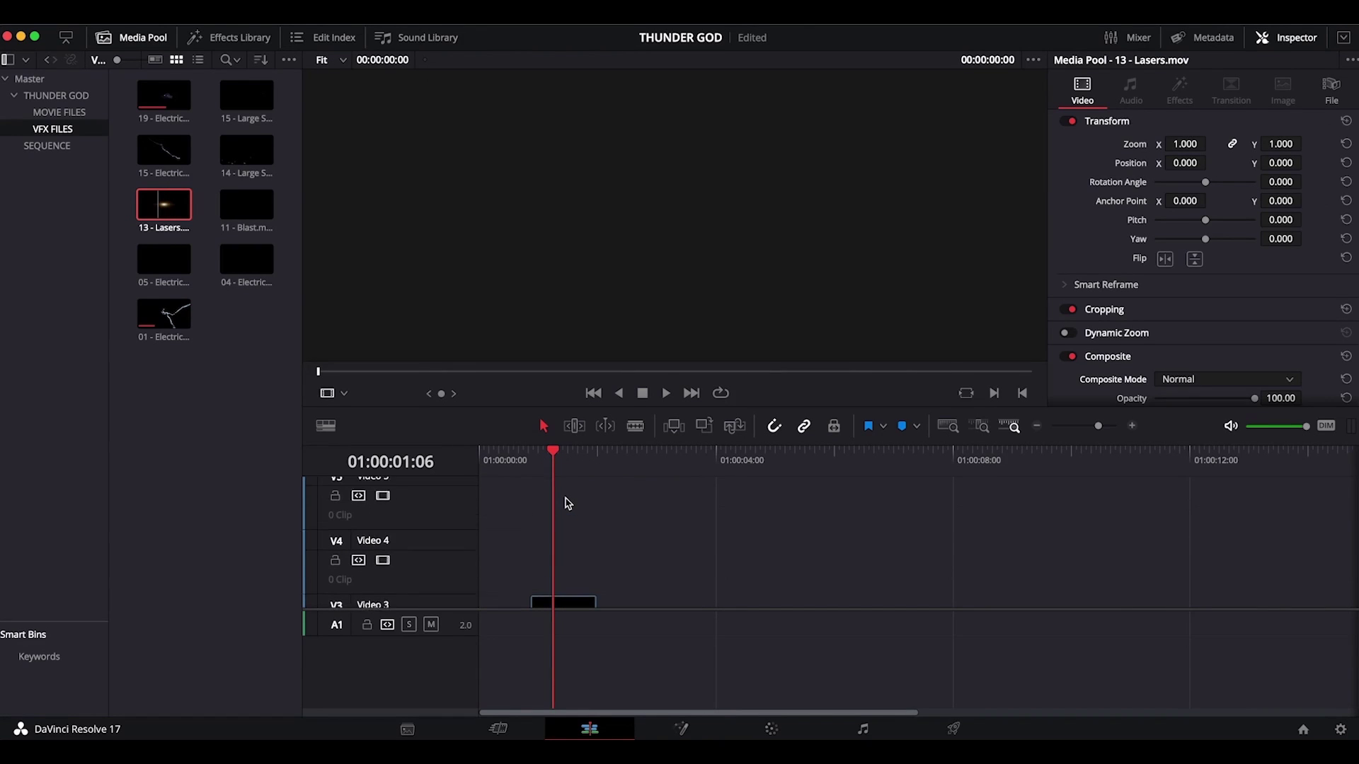
{"action": "left_click_drag", "start_coordinate": [163, 206], "coordinate": [548, 551]}
{"action": "left_click_drag", "start_coordinate": [656, 550], "coordinate": [596, 550]}
At 01:00:01:06, position the 13 - Lasers clip at about X 50.7, Y 35.8 over the person and scale it to about 0.78
{"action": "mouse_move", "coordinate": [551, 453]}
{"action": "left_mouse_down"}
{"action": "mouse_move", "coordinate": [530, 455]}
{"action": "mouse_move", "coordinate": [555, 455]}
{"action": "left_mouse_up"}
{"action": "left_click", "coordinate": [563, 528]}
{"action": "left_click", "coordinate": [326, 395]}
{"action": "left_click_drag", "start_coordinate": [671, 244], "coordinate": [684, 235]}
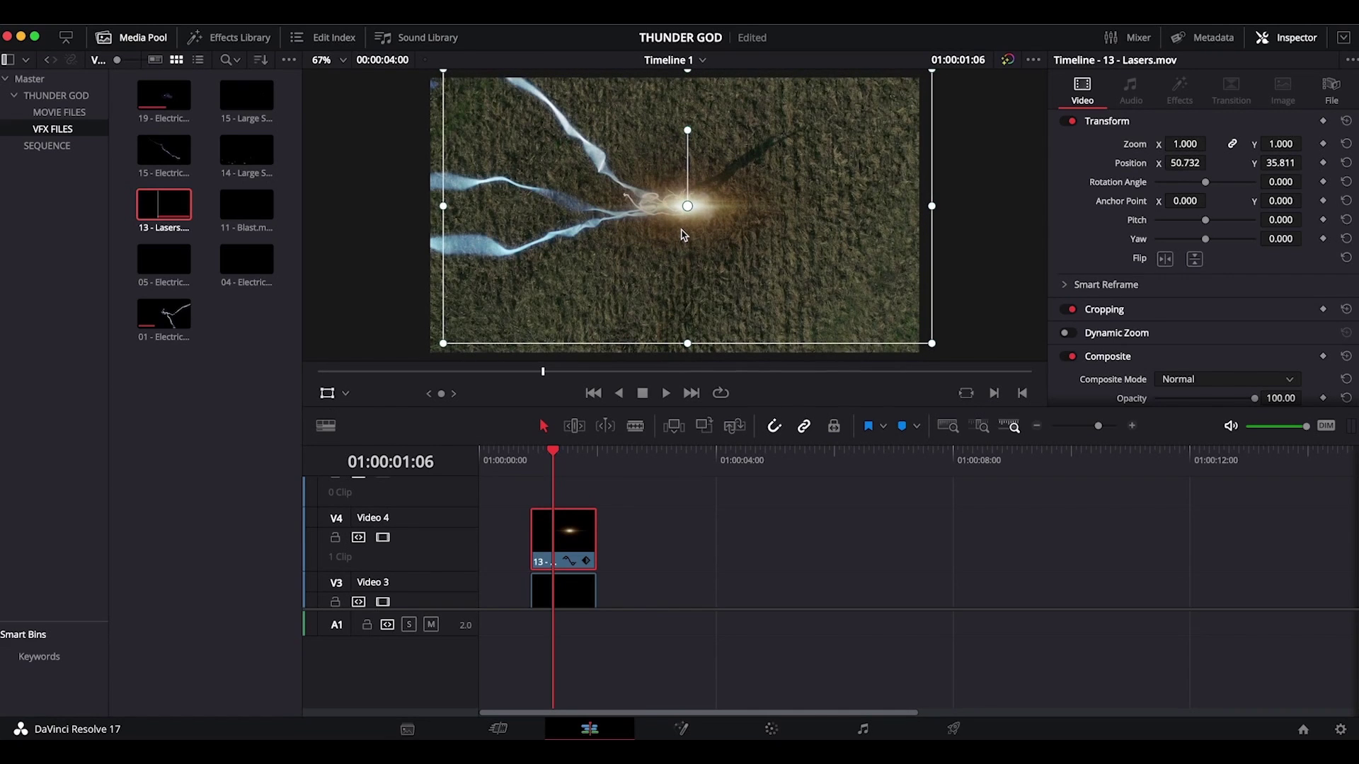
{"action": "left_click_drag", "start_coordinate": [444, 347], "coordinate": [496, 313]}
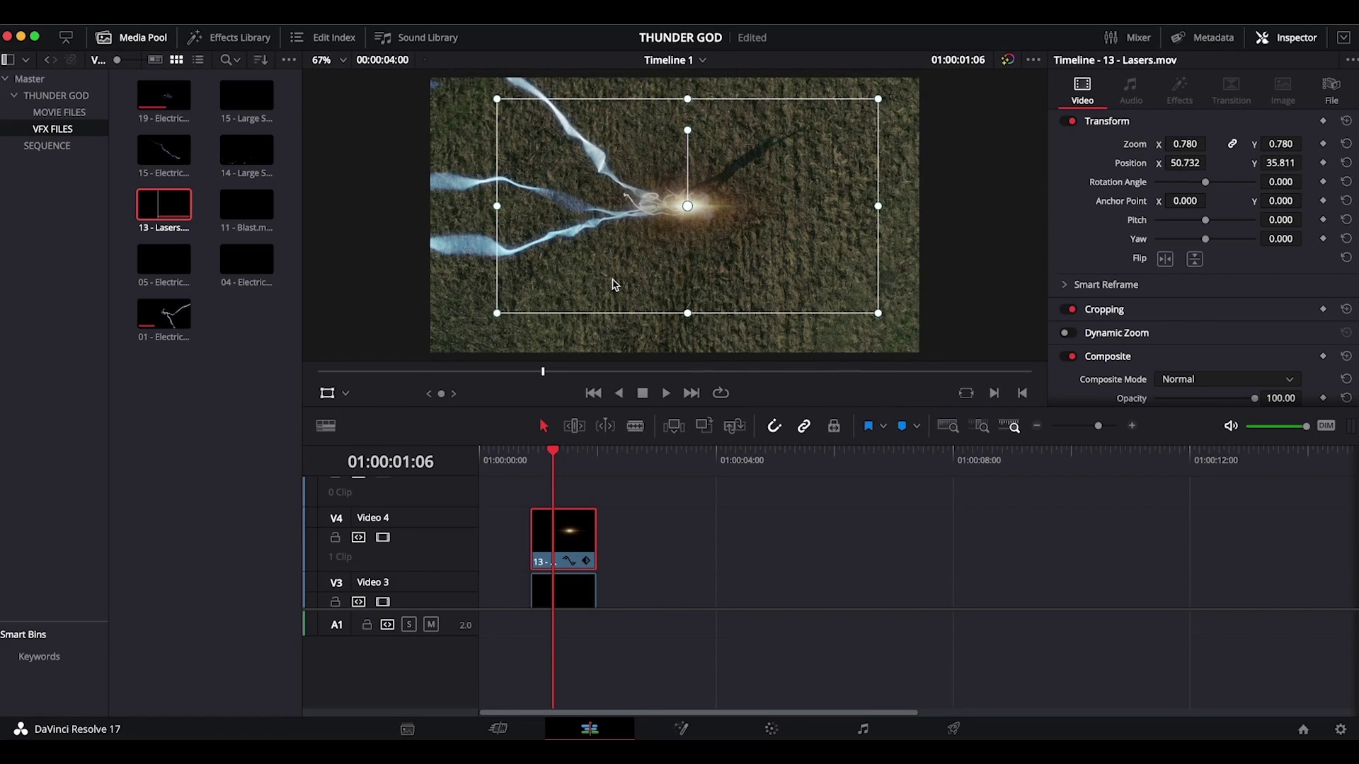
{"action": "left_click", "coordinate": [327, 394]}
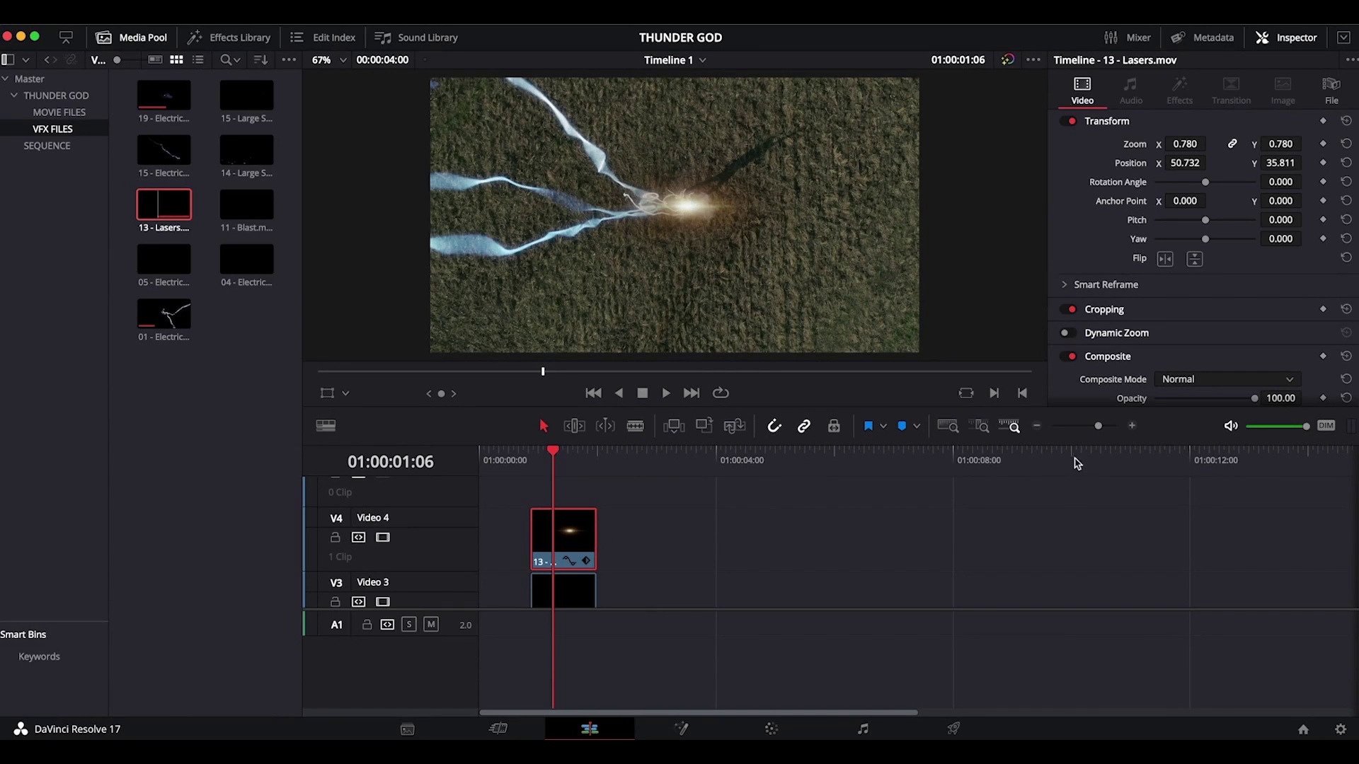
Set the composite mode of the 13 - Lasers clip to Screen and check the blend between 01:00:00:21 and 01:00:01:08
{"action": "left_click", "coordinate": [1290, 381]}
{"action": "left_click_drag", "start_coordinate": [1297, 418], "coordinate": [1299, 490]}
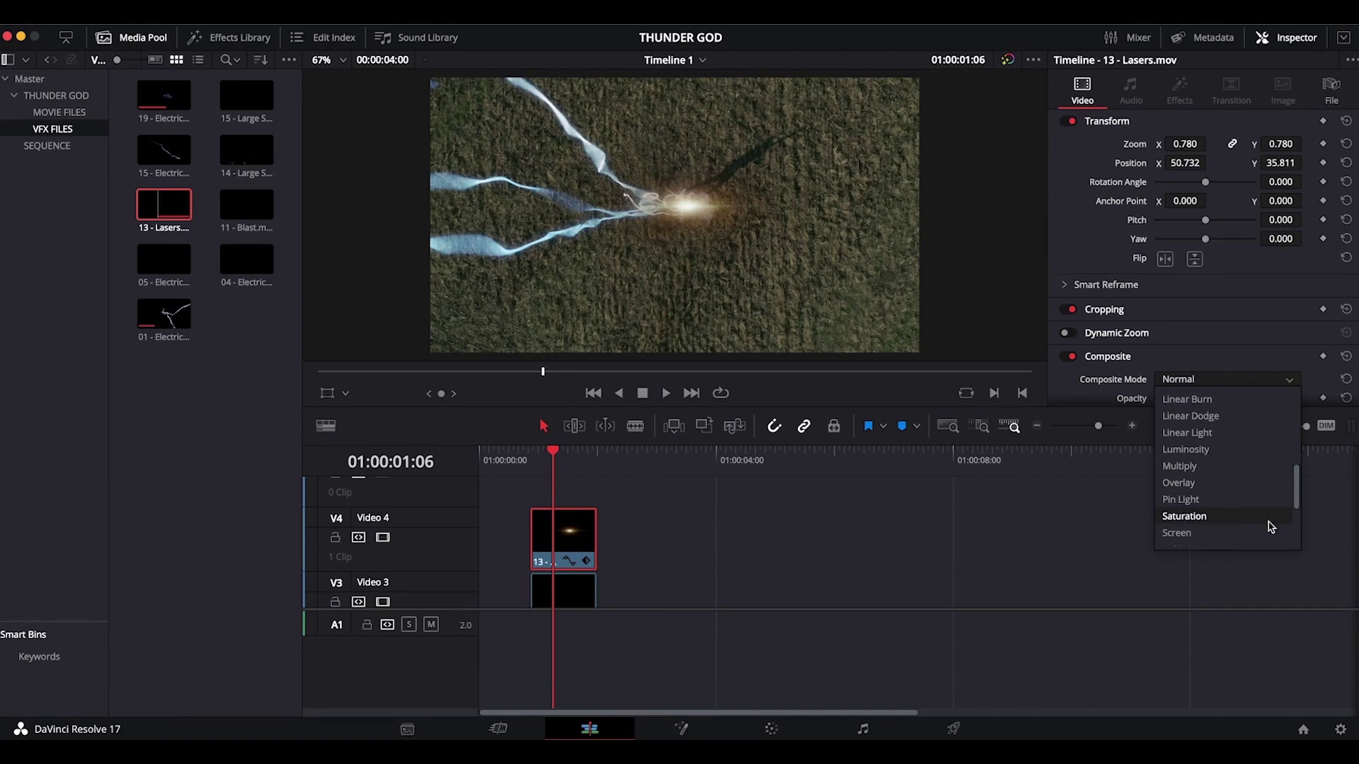
{"action": "left_click", "coordinate": [1235, 534]}
{"action": "left_click", "coordinate": [531, 453]}
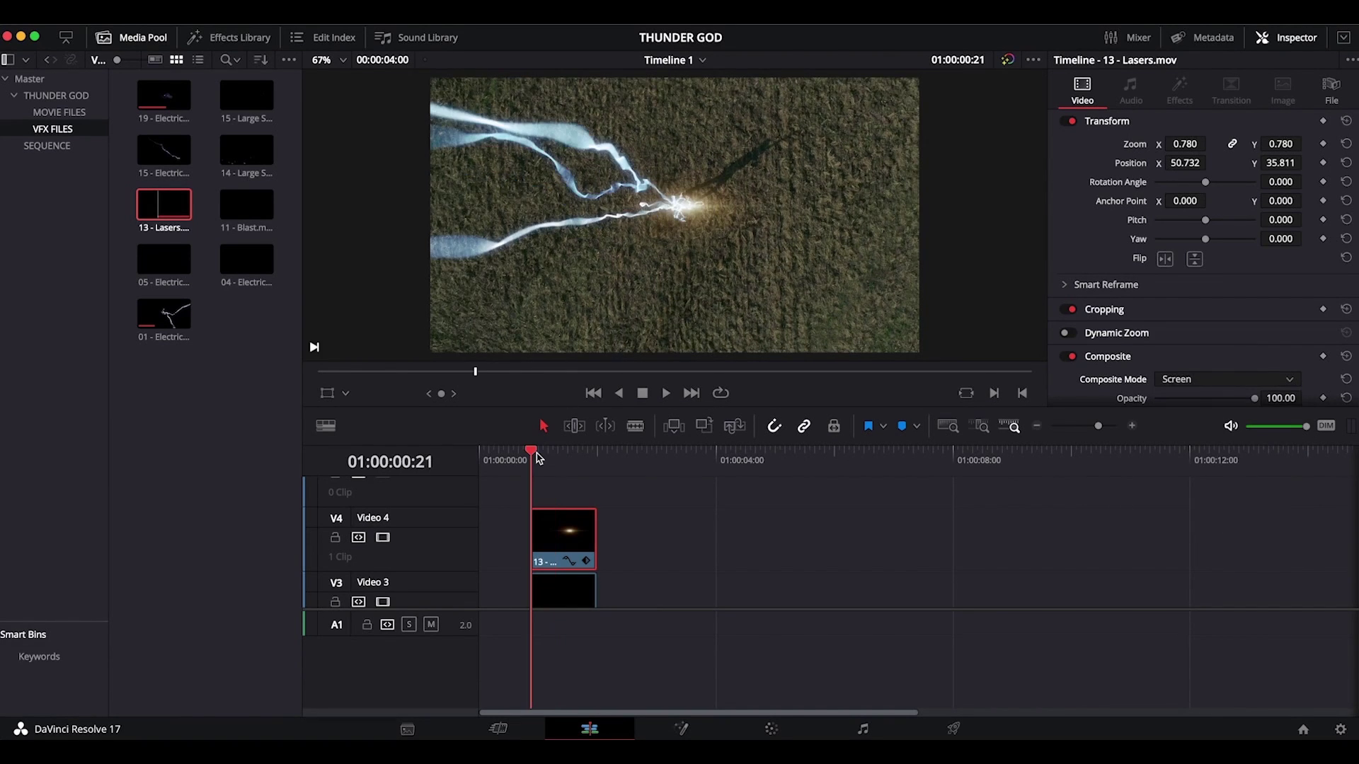
{"action": "left_click_drag", "start_coordinate": [546, 457], "coordinate": [559, 456]}
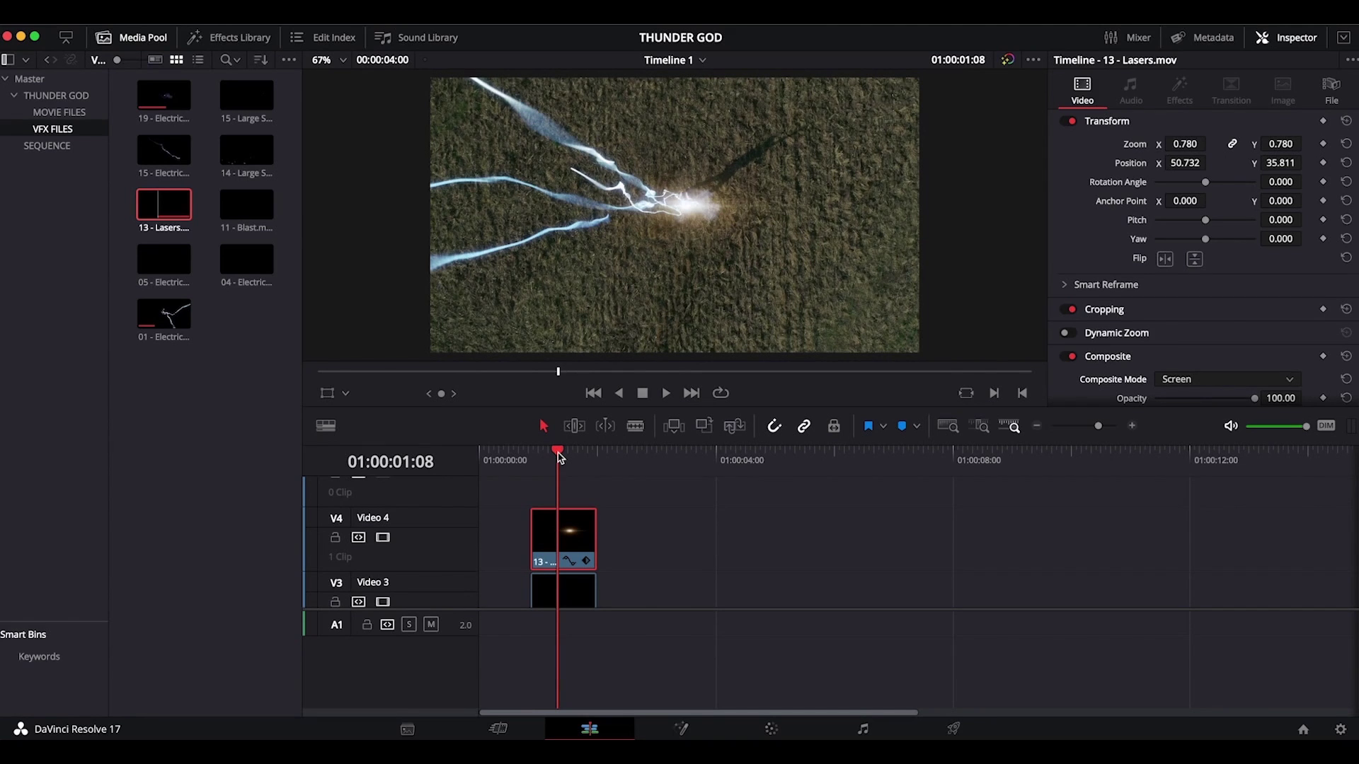
Review the Thor-02 shot and place 15 - Electricity.mov above it on Video 2, starting at 01:00:02:00
{"action": "left_click", "coordinate": [625, 536]}
{"action": "left_click_drag", "start_coordinate": [560, 457], "coordinate": [611, 462]}
{"action": "scroll", "coordinate": [664, 528], "scroll_direction": "down", "scroll_amount": 5}
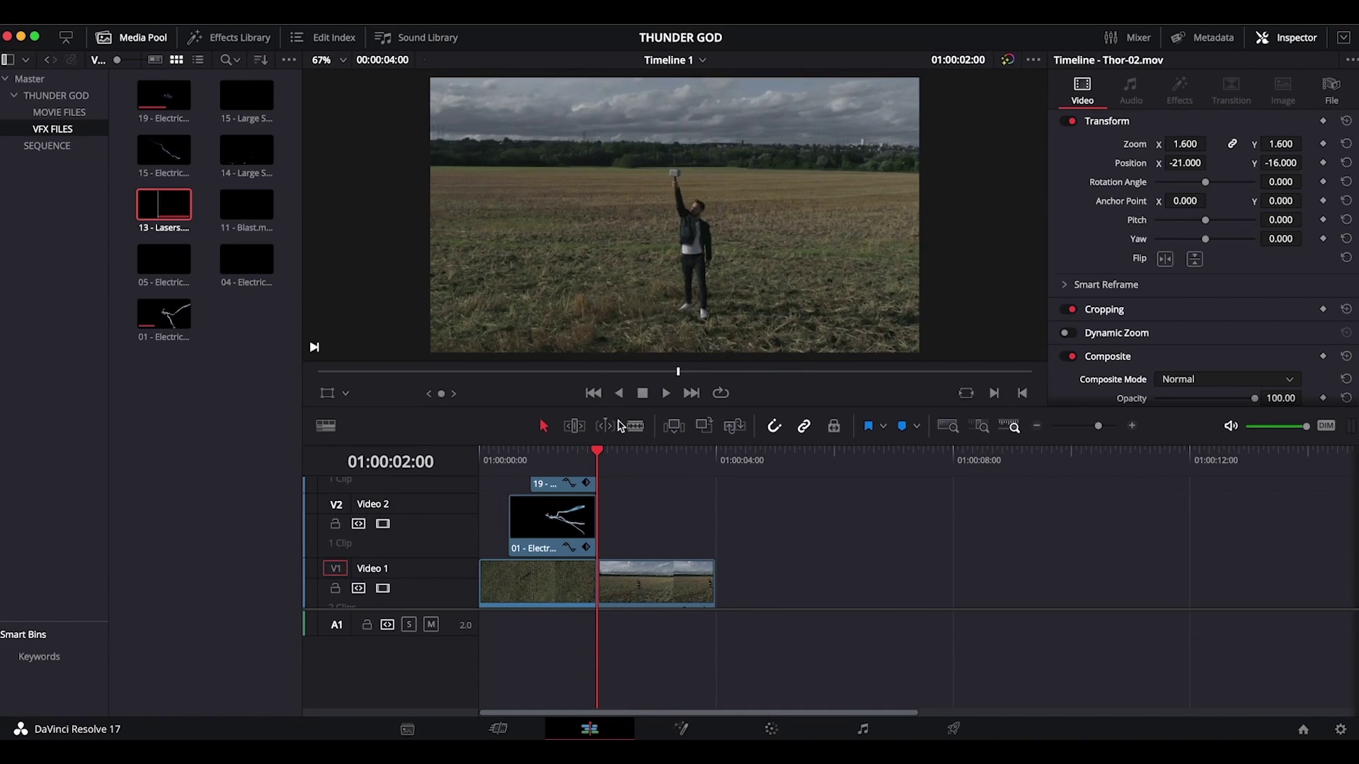
{"action": "mouse_move", "coordinate": [599, 453]}
{"action": "left_mouse_down"}
{"action": "mouse_move", "coordinate": [574, 451]}
{"action": "mouse_move", "coordinate": [620, 450]}
{"action": "left_mouse_up"}
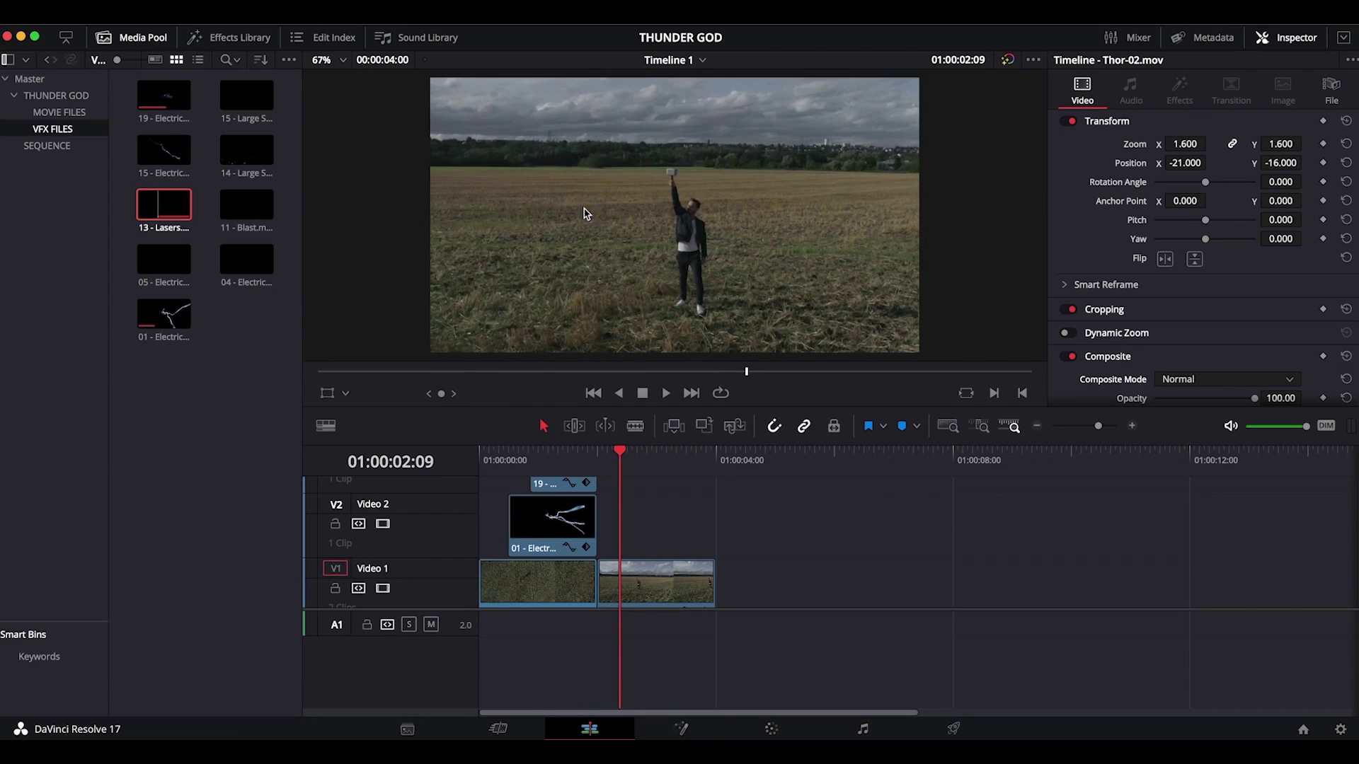
{"action": "left_click_drag", "start_coordinate": [620, 455], "coordinate": [598, 450]}
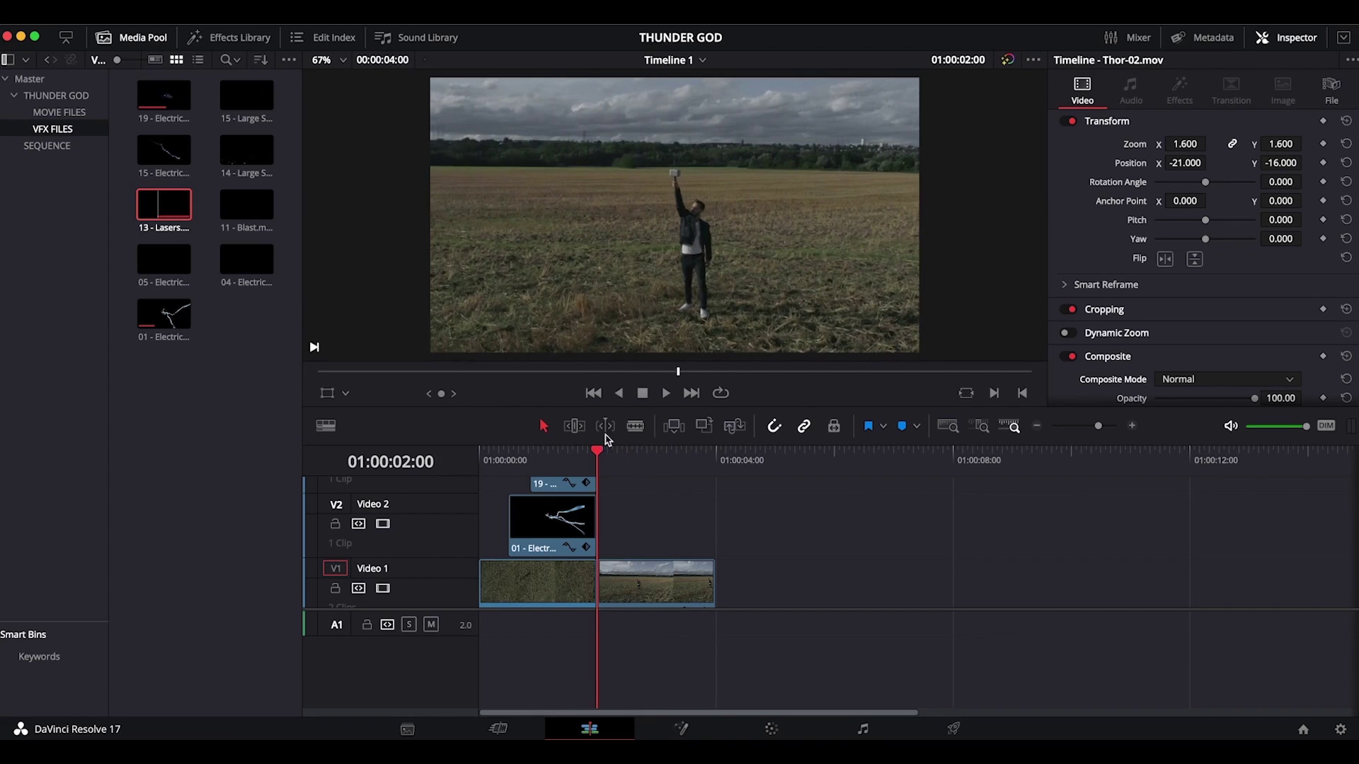
{"action": "left_click", "coordinate": [161, 154]}
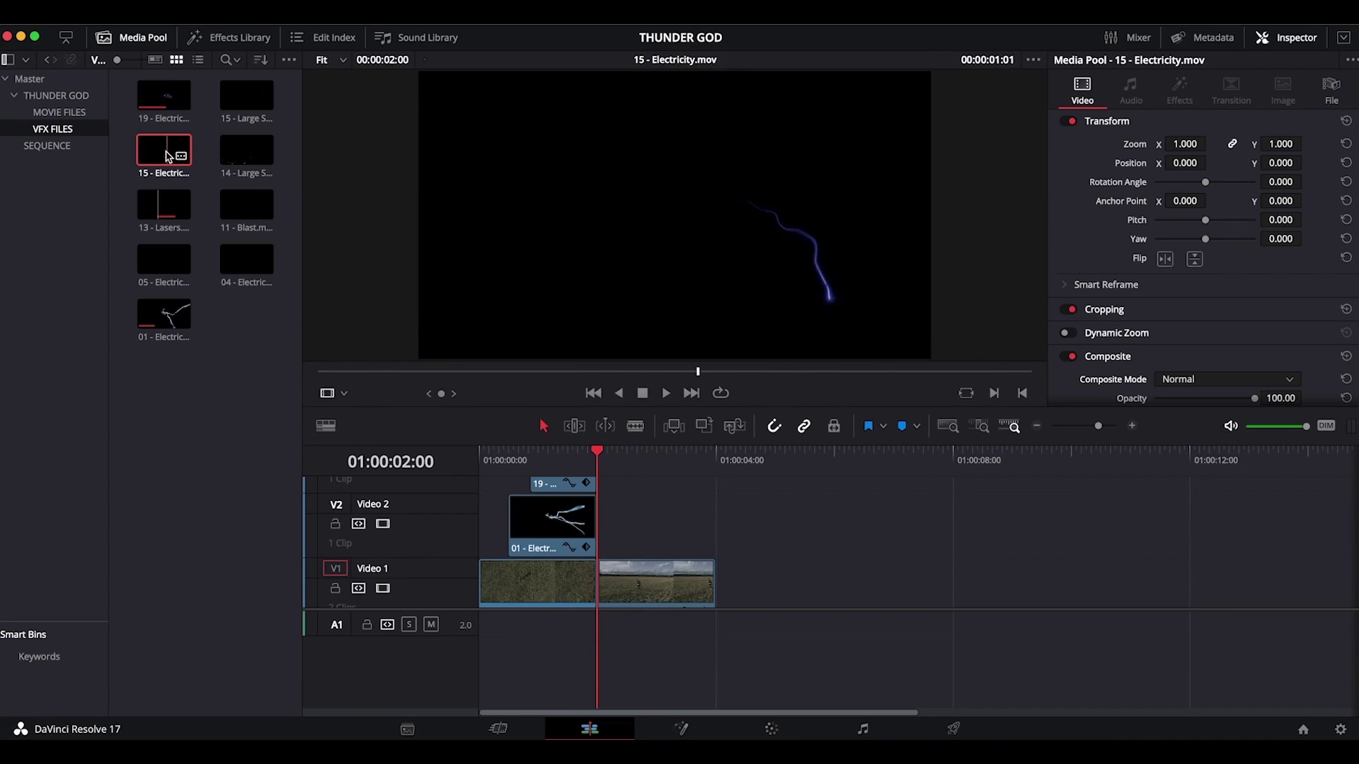
{"action": "left_click_drag", "start_coordinate": [161, 154], "coordinate": [646, 512]}
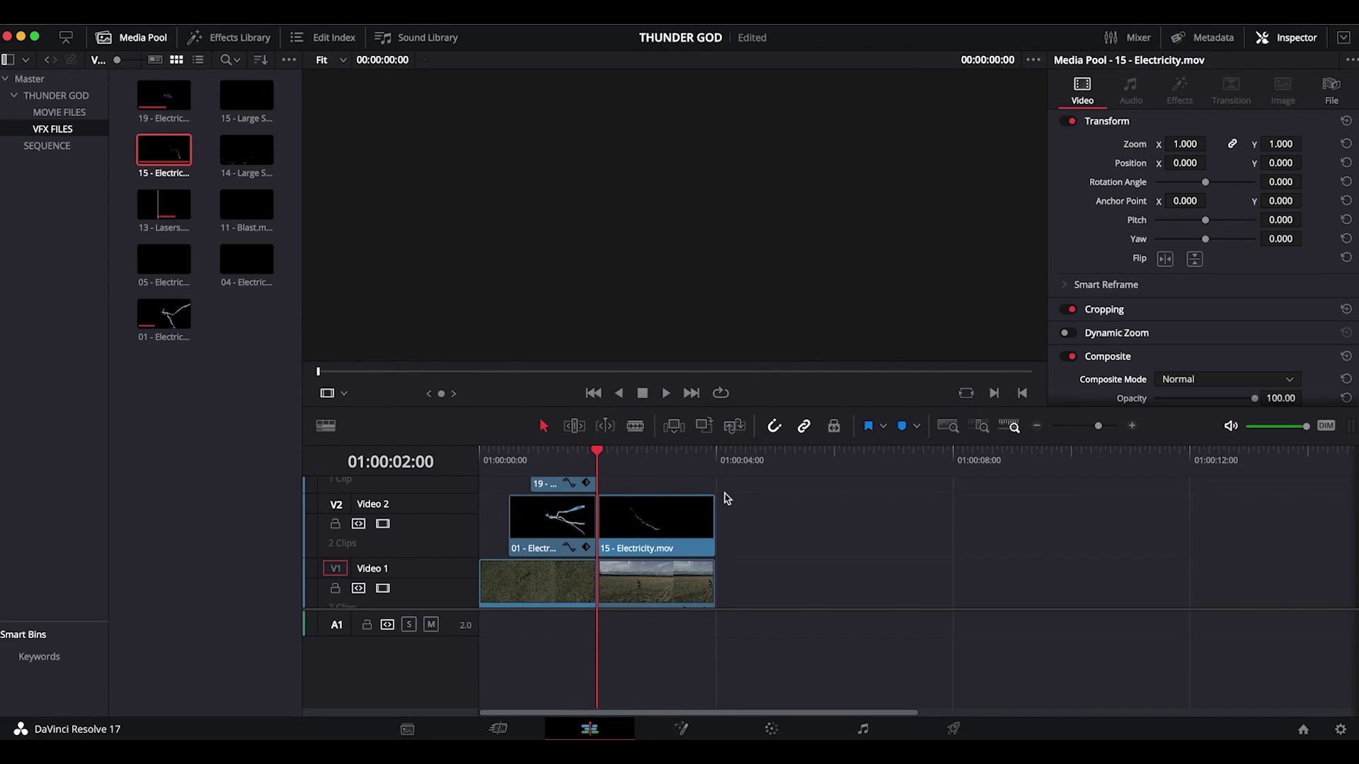
At 01:00:02:13, rotate the 15 - Electricity clip to about -8.1 degrees and position it at about X -552, Y 585 so the bolt meets the raised hand
{"action": "left_click_drag", "start_coordinate": [597, 453], "coordinate": [630, 453]}
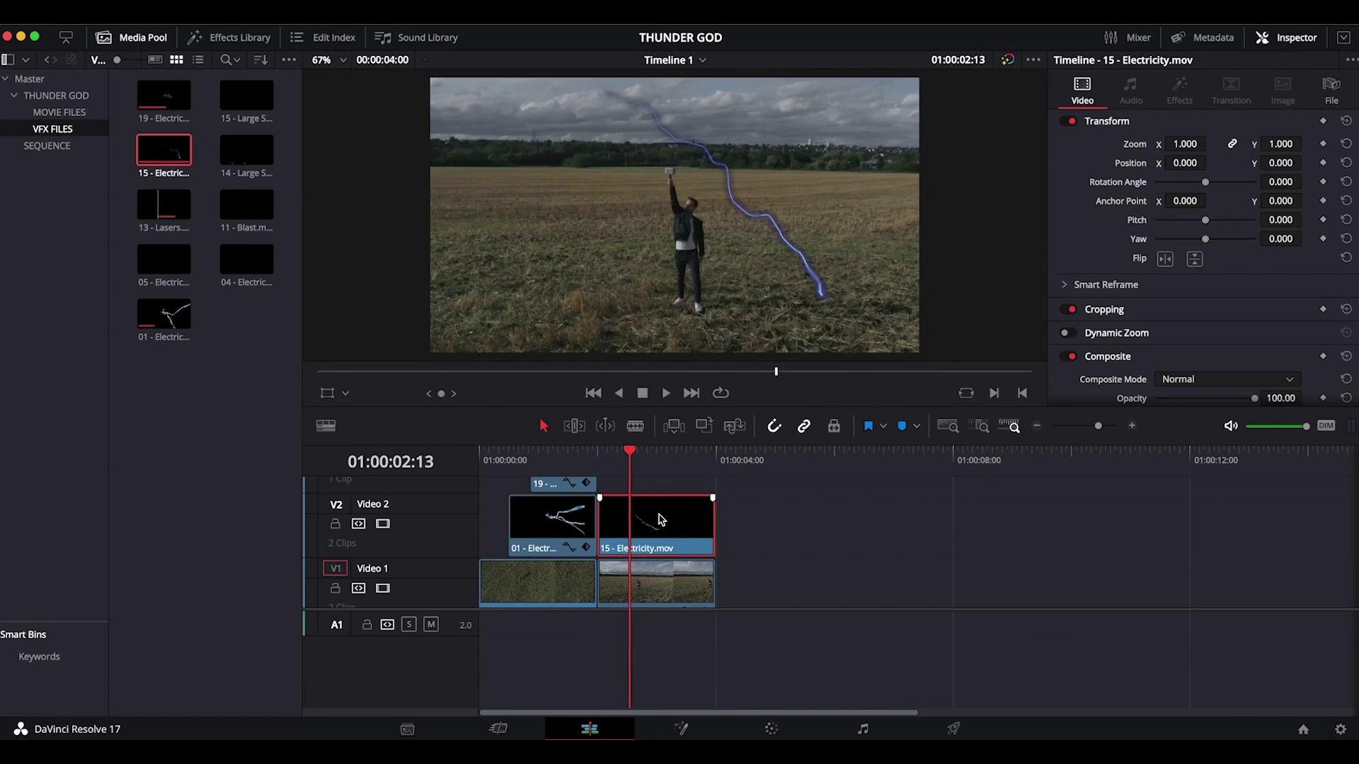
{"action": "left_click", "coordinate": [327, 394]}
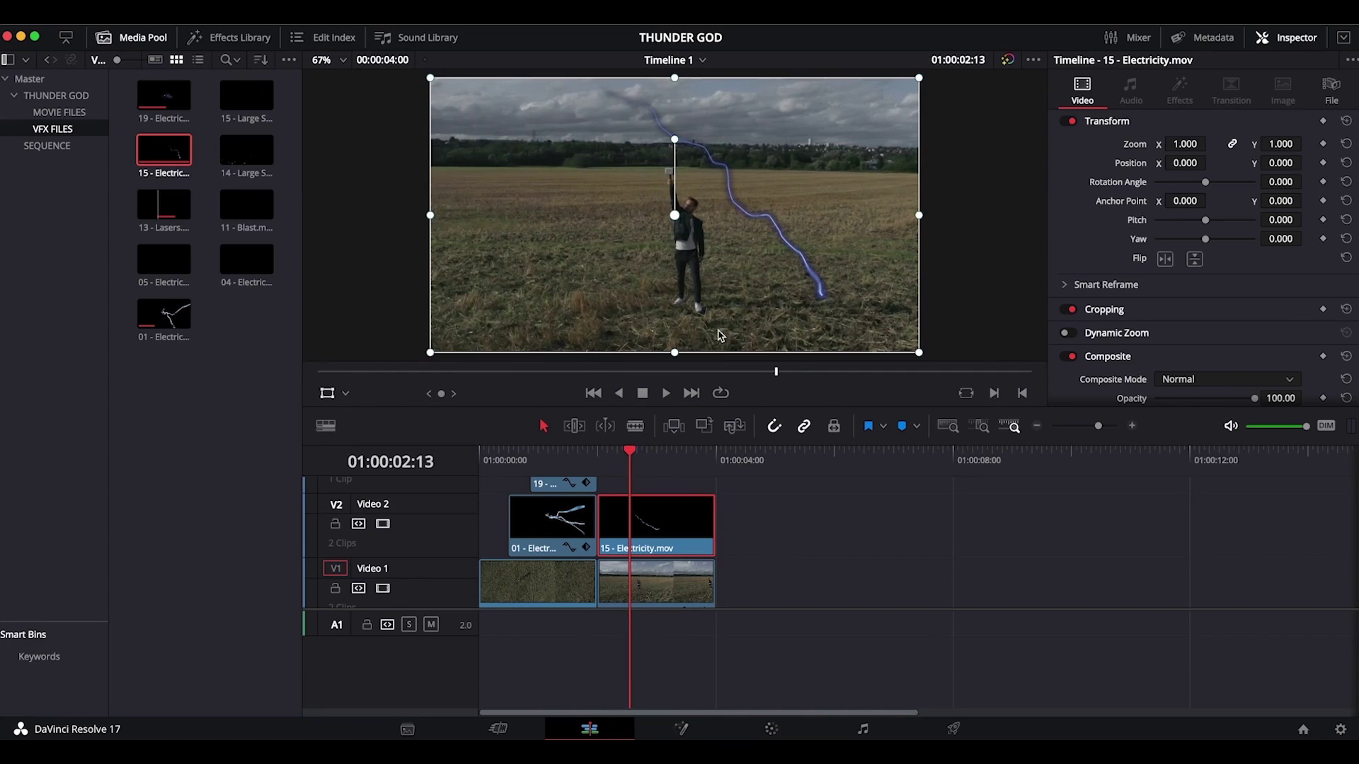
{"action": "left_click_drag", "start_coordinate": [762, 316], "coordinate": [684, 156]}
{"action": "left_click_drag", "start_coordinate": [769, 290], "coordinate": [672, 185]}
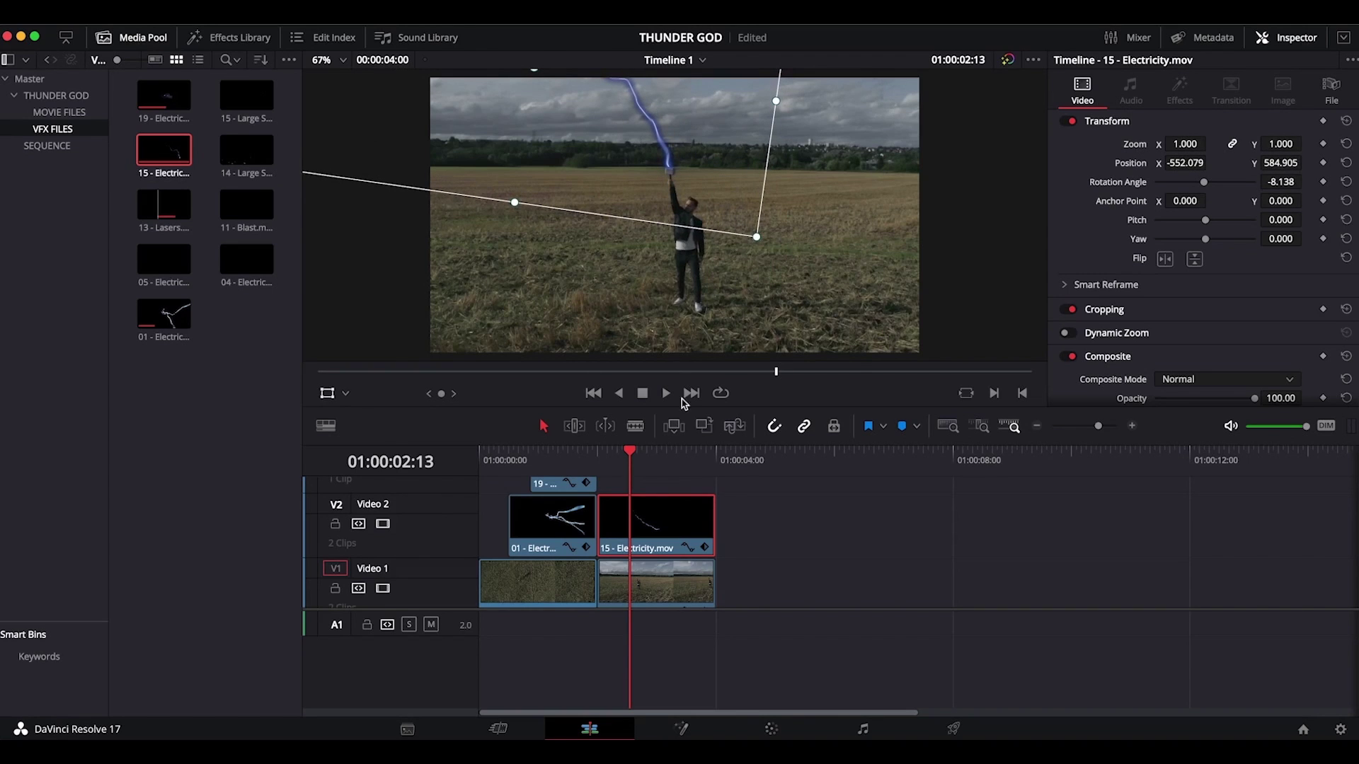
{"action": "left_click", "coordinate": [327, 393]}
Check the bolt's alignment with the hand and add a position keyframe to the 15 - Electricity clip at 01:00:02:19
{"action": "left_click_drag", "start_coordinate": [630, 453], "coordinate": [646, 455]}
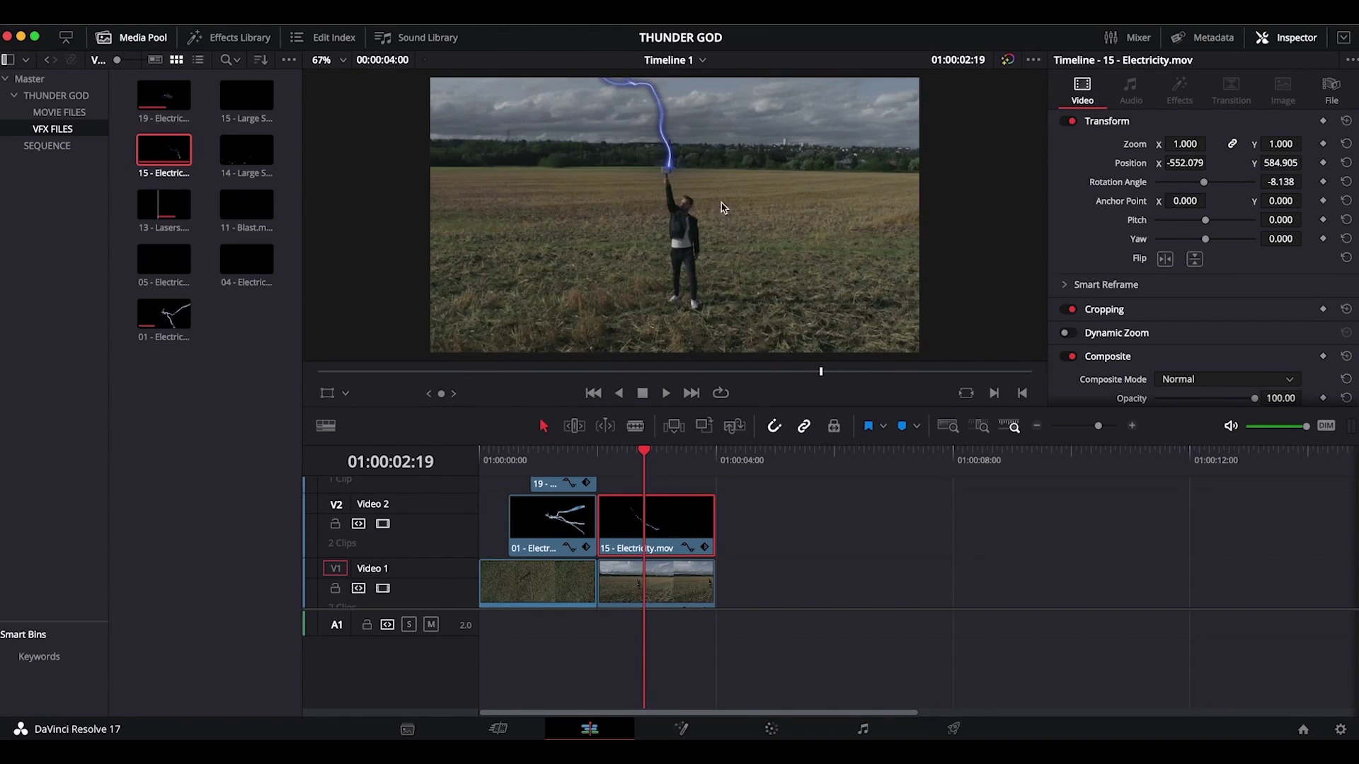
{"action": "mouse_move", "coordinate": [646, 454]}
{"action": "left_mouse_down"}
{"action": "mouse_move", "coordinate": [626, 456]}
{"action": "mouse_move", "coordinate": [671, 450]}
{"action": "left_mouse_up"}
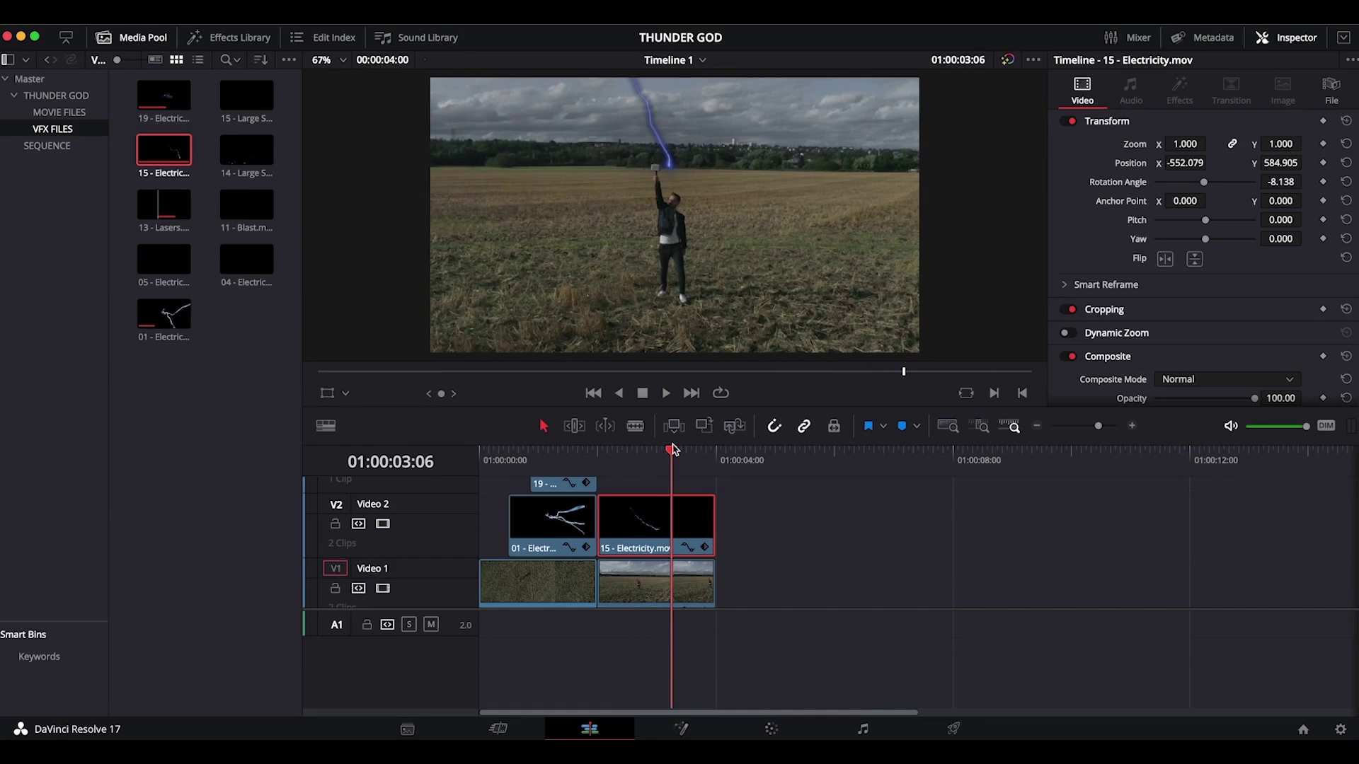
{"action": "mouse_move", "coordinate": [672, 450]}
{"action": "left_mouse_down"}
{"action": "mouse_move", "coordinate": [686, 450]}
{"action": "mouse_move", "coordinate": [645, 451]}
{"action": "left_mouse_up"}
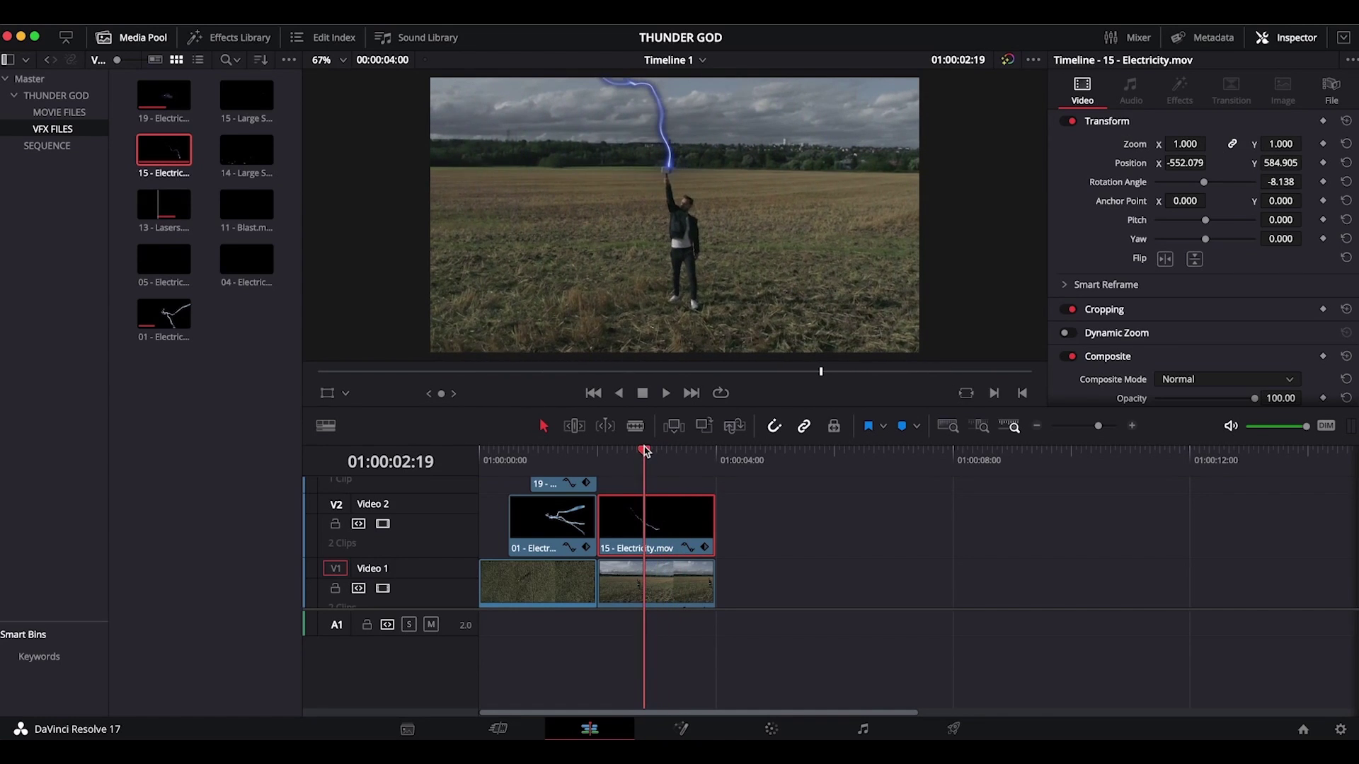
{"action": "mouse_move", "coordinate": [651, 451]}
{"action": "left_mouse_down"}
{"action": "mouse_move", "coordinate": [683, 451]}
{"action": "mouse_move", "coordinate": [625, 451]}
{"action": "mouse_move", "coordinate": [645, 450]}
{"action": "left_mouse_up"}
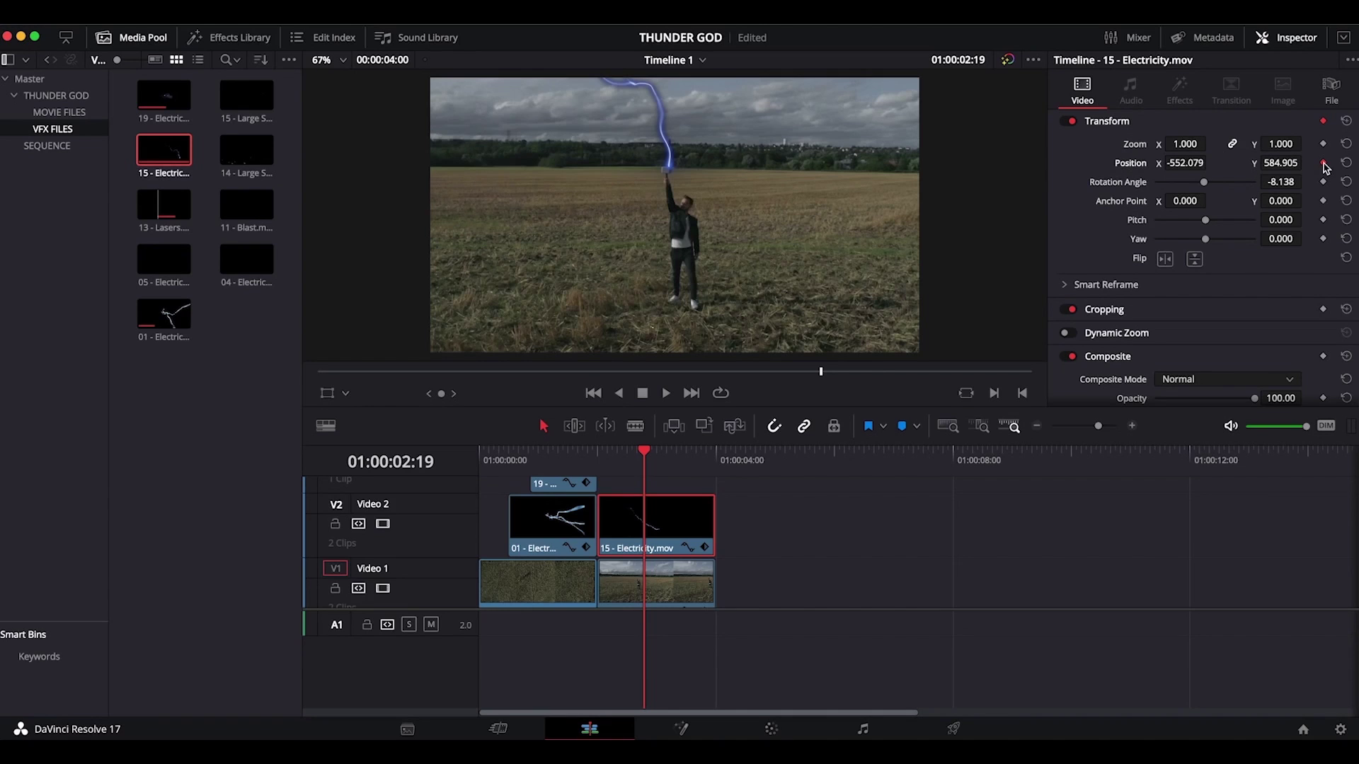
Keyframe the 15 - Electricity clip's position at its end and at 01:00:03:07 so the bolt follows the raised hand
{"action": "left_click_drag", "start_coordinate": [647, 453], "coordinate": [705, 453]}
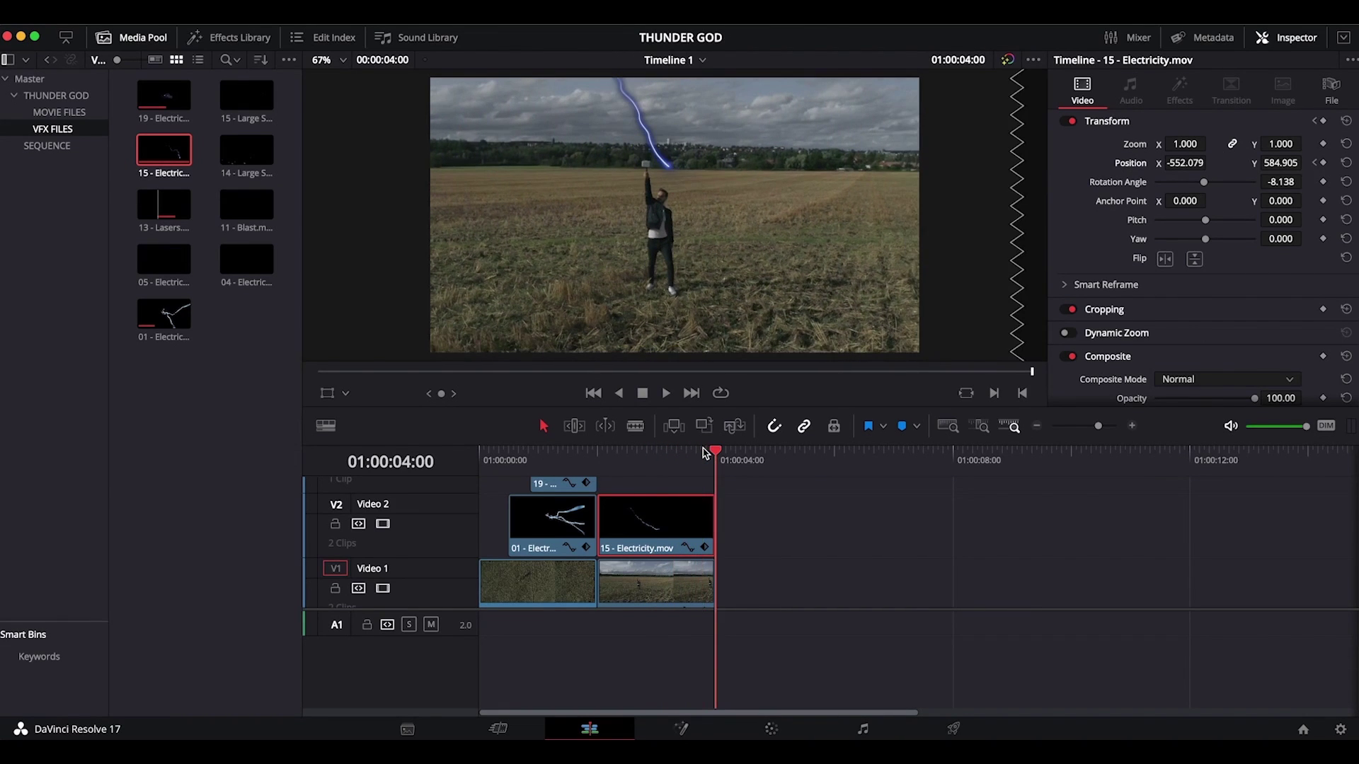
{"action": "left_click", "coordinate": [327, 395]}
{"action": "left_click_drag", "start_coordinate": [706, 189], "coordinate": [681, 191]}
{"action": "left_click_drag", "start_coordinate": [712, 456], "coordinate": [675, 454]}
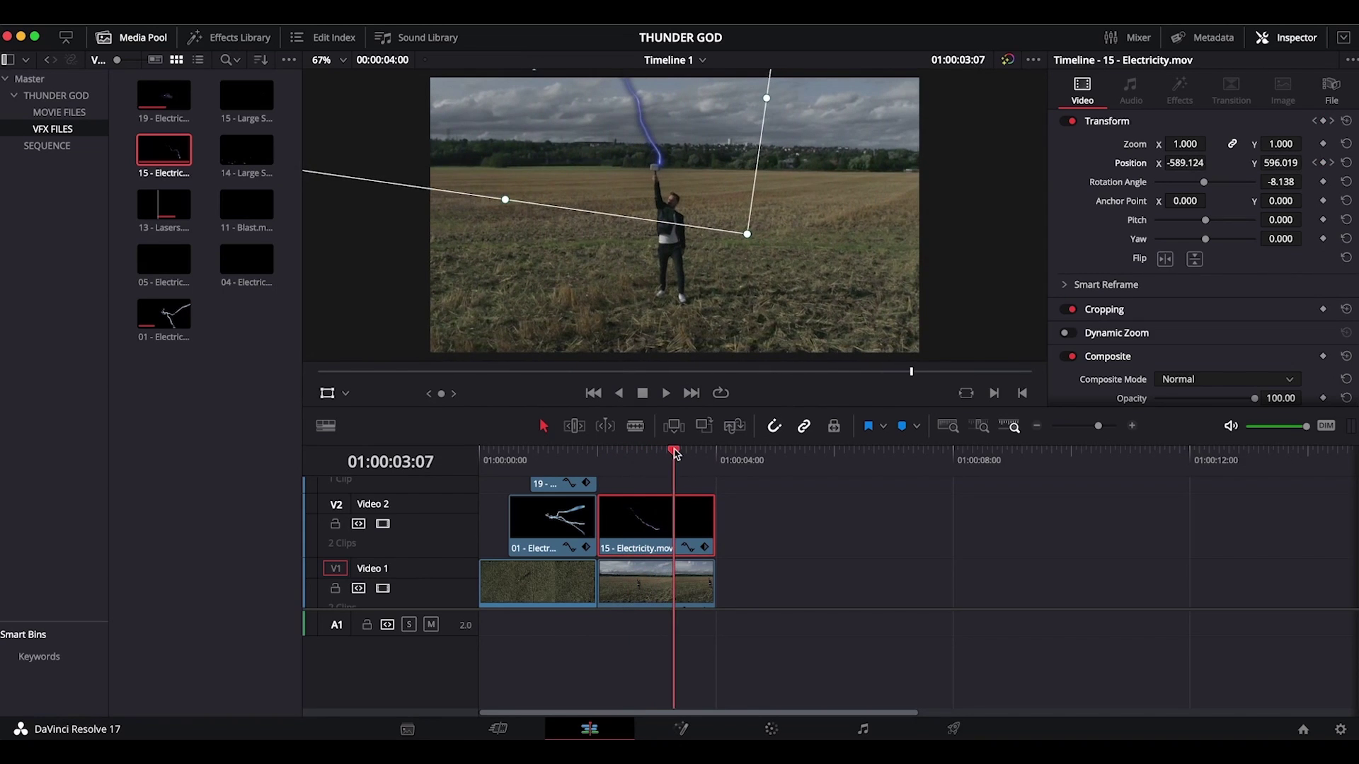
{"action": "left_click_drag", "start_coordinate": [681, 180], "coordinate": [677, 178]}
{"action": "mouse_move", "coordinate": [674, 453]}
{"action": "left_mouse_down"}
{"action": "mouse_move", "coordinate": [619, 457]}
{"action": "mouse_move", "coordinate": [704, 453]}
{"action": "mouse_move", "coordinate": [690, 454]}
{"action": "left_mouse_up"}
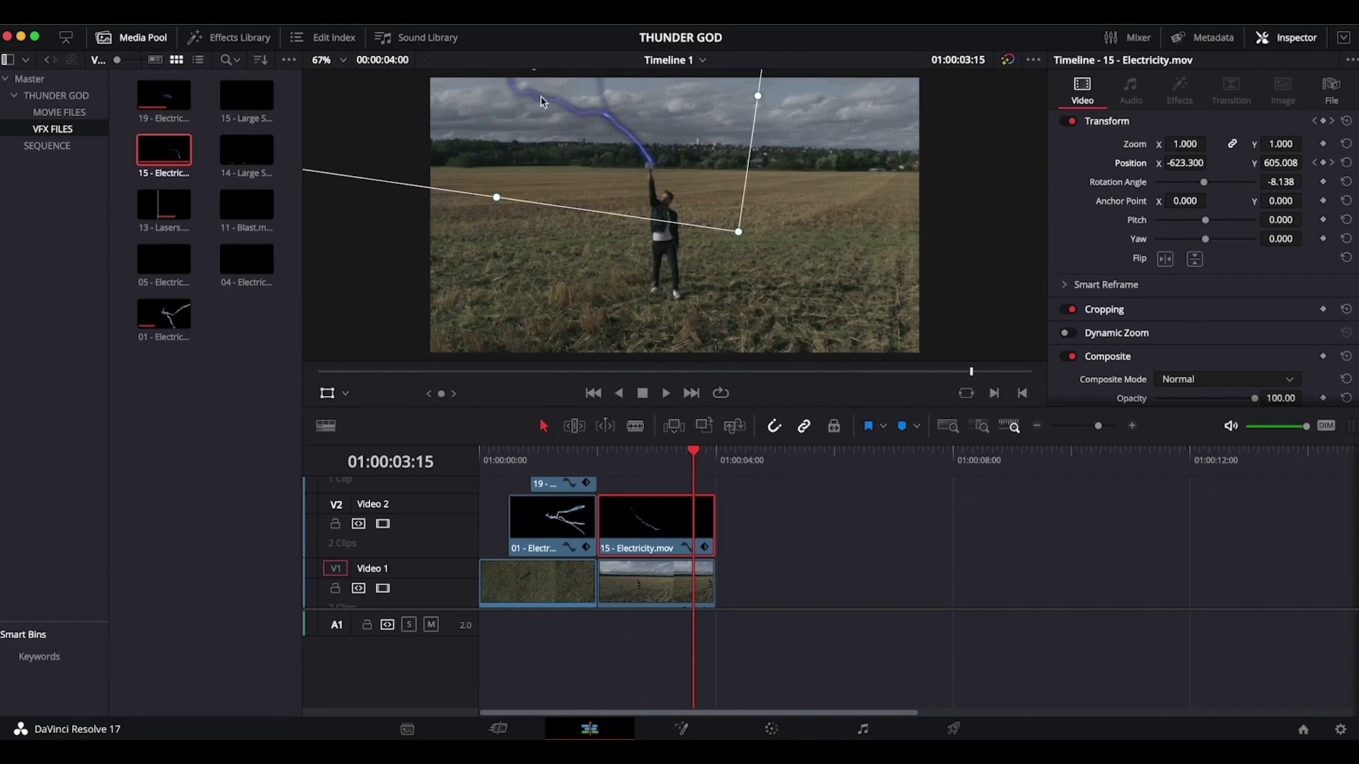
Hide the transform overlay and set the composite mode of the 15 - Electricity clip to Screen
{"action": "left_click", "coordinate": [327, 394]}
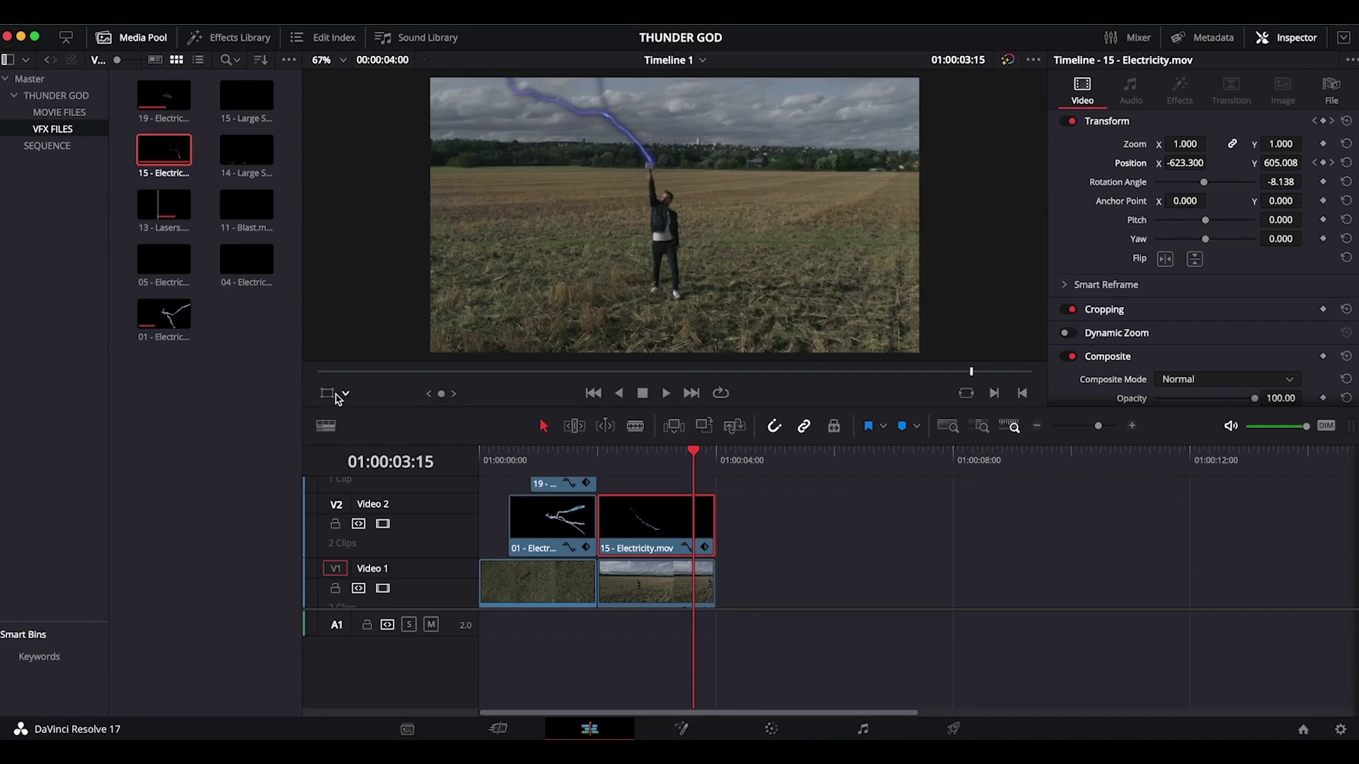
{"action": "left_click", "coordinate": [1175, 380]}
{"action": "left_click_drag", "start_coordinate": [1299, 424], "coordinate": [1304, 504]}
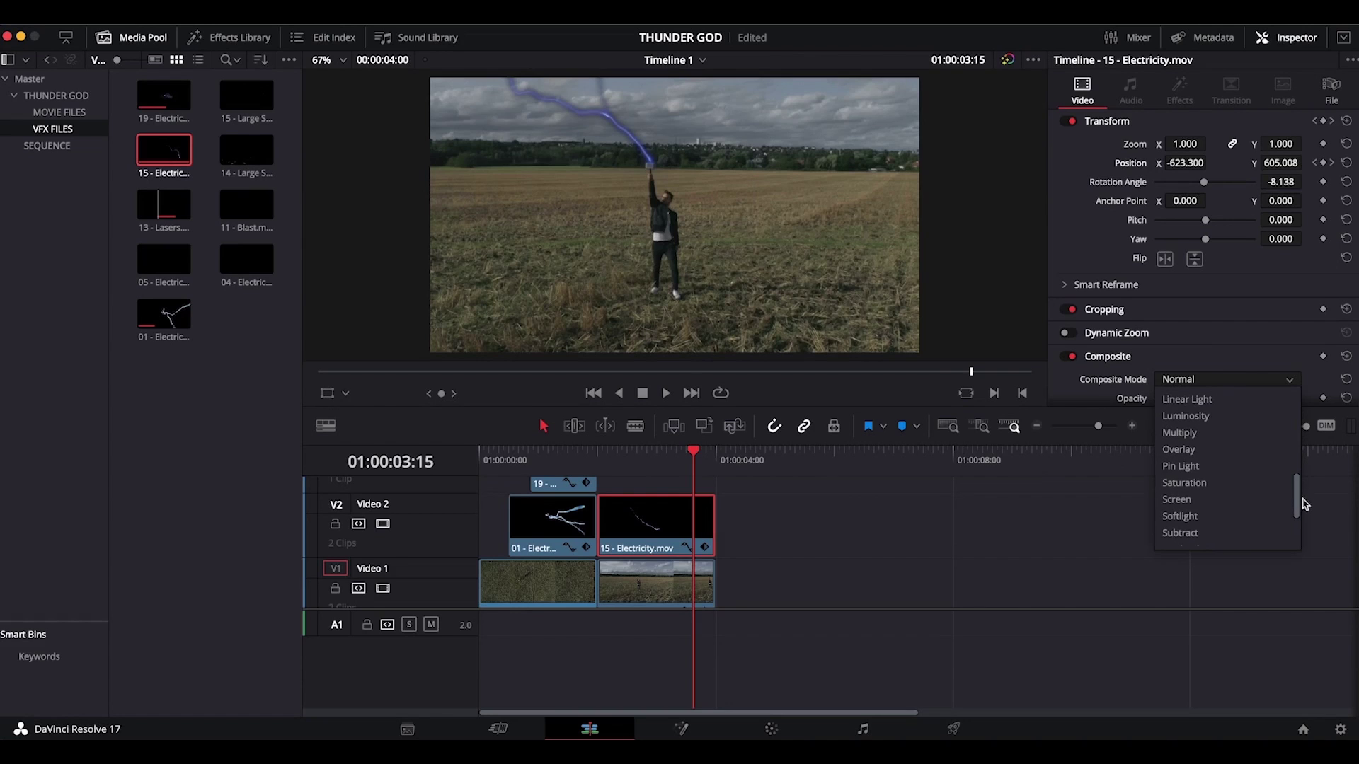
{"action": "left_click", "coordinate": [1272, 502]}
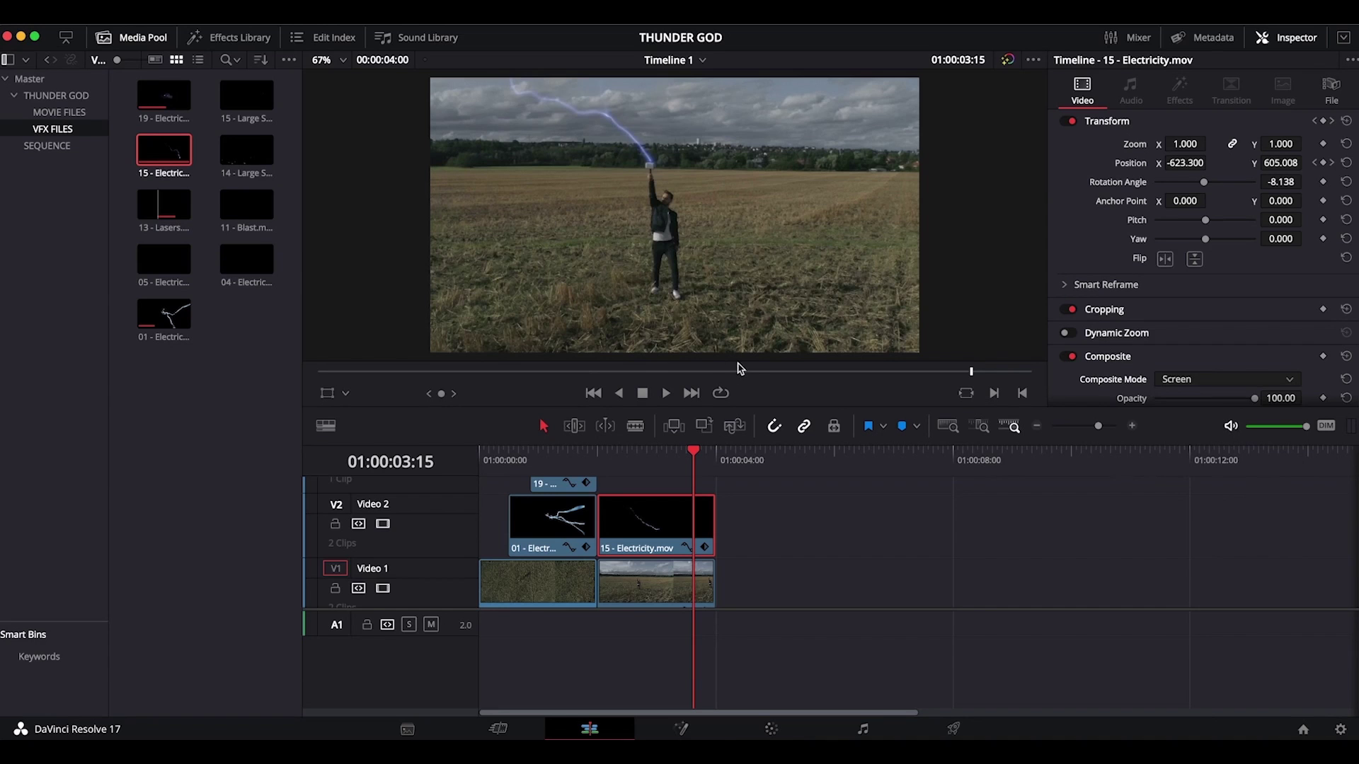
Step through the second shot's frames to examine the bolt's blend and its alignment with the raised hand
{"action": "left_click_drag", "start_coordinate": [697, 452], "coordinate": [652, 453]}
{"action": "key", "text": "Left"}
{"action": "key", "text": "Left"}
{"action": "key", "text": "Left"}
{"action": "key", "text": "Left"}
{"action": "key", "text": "Left"}
{"action": "key", "text": "Left"}
{"action": "key", "text": "Left"}
{"action": "key", "text": "Left"}
{"action": "key", "text": "Left"}
{"action": "key", "text": "Left"}
{"action": "key", "text": "Left"}
{"action": "key", "text": "Right"}
{"action": "key", "text": "Right"}
{"action": "key", "text": "Right"}
{"action": "key", "text": "Right"}
{"action": "key", "text": "Right"}
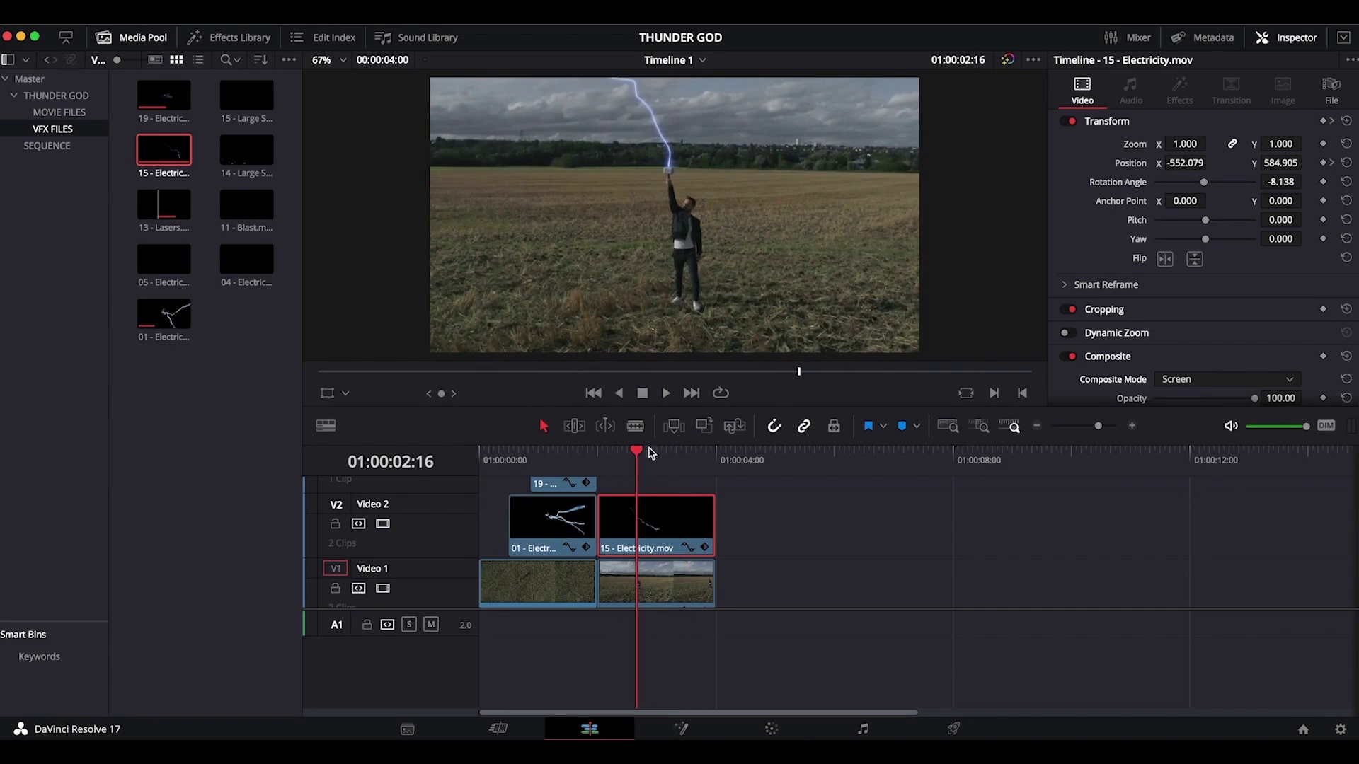
Place 19 - Electricity.mov on Video 3 above the 15 - Electricity clip, starting and ending with it
{"action": "left_click_drag", "start_coordinate": [163, 95], "coordinate": [621, 494]}
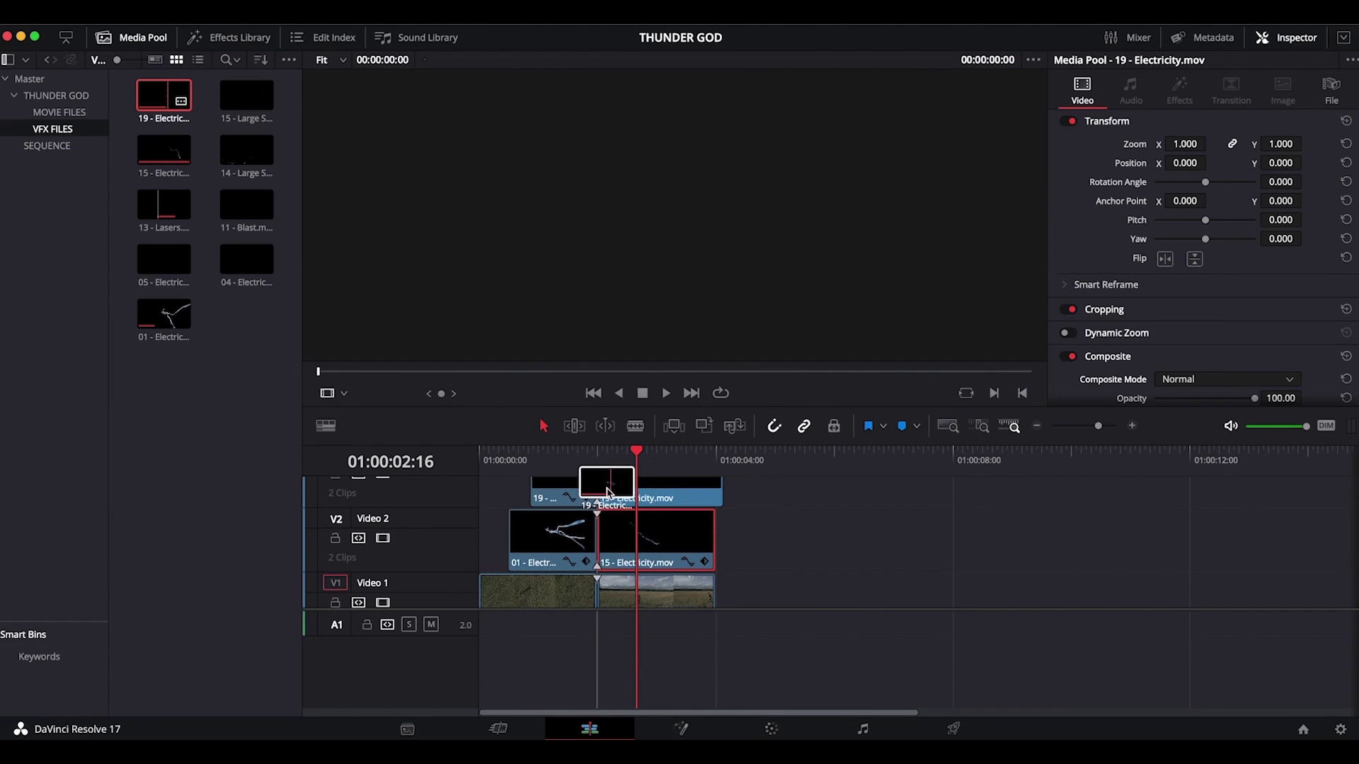
{"action": "left_click_drag", "start_coordinate": [724, 507], "coordinate": [718, 501]}
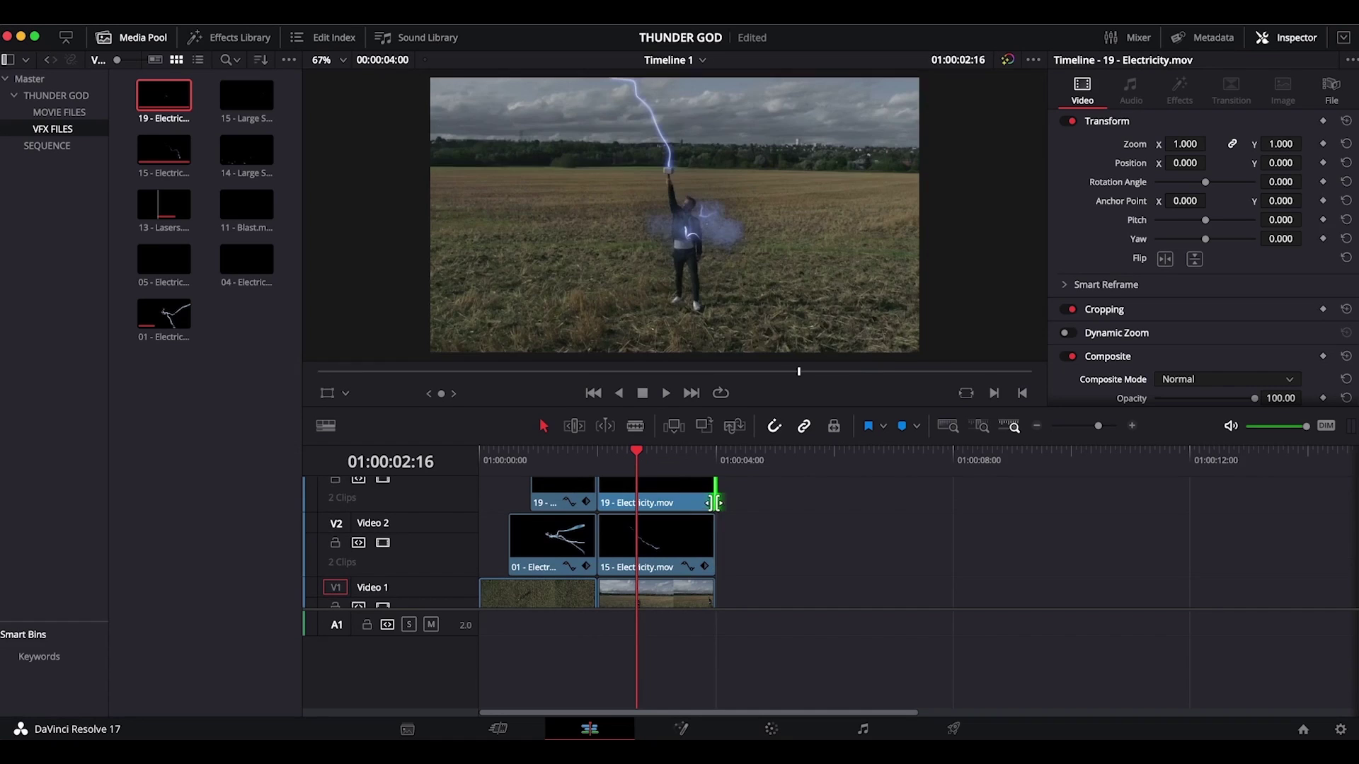
Move the 19 - Electricity clip on Video 3 onto the raised hand and scale it to a zoom of about 0.855
{"action": "mouse_move", "coordinate": [637, 450]}
{"action": "left_mouse_down"}
{"action": "mouse_move", "coordinate": [650, 452]}
{"action": "mouse_move", "coordinate": [616, 452]}
{"action": "left_mouse_up"}
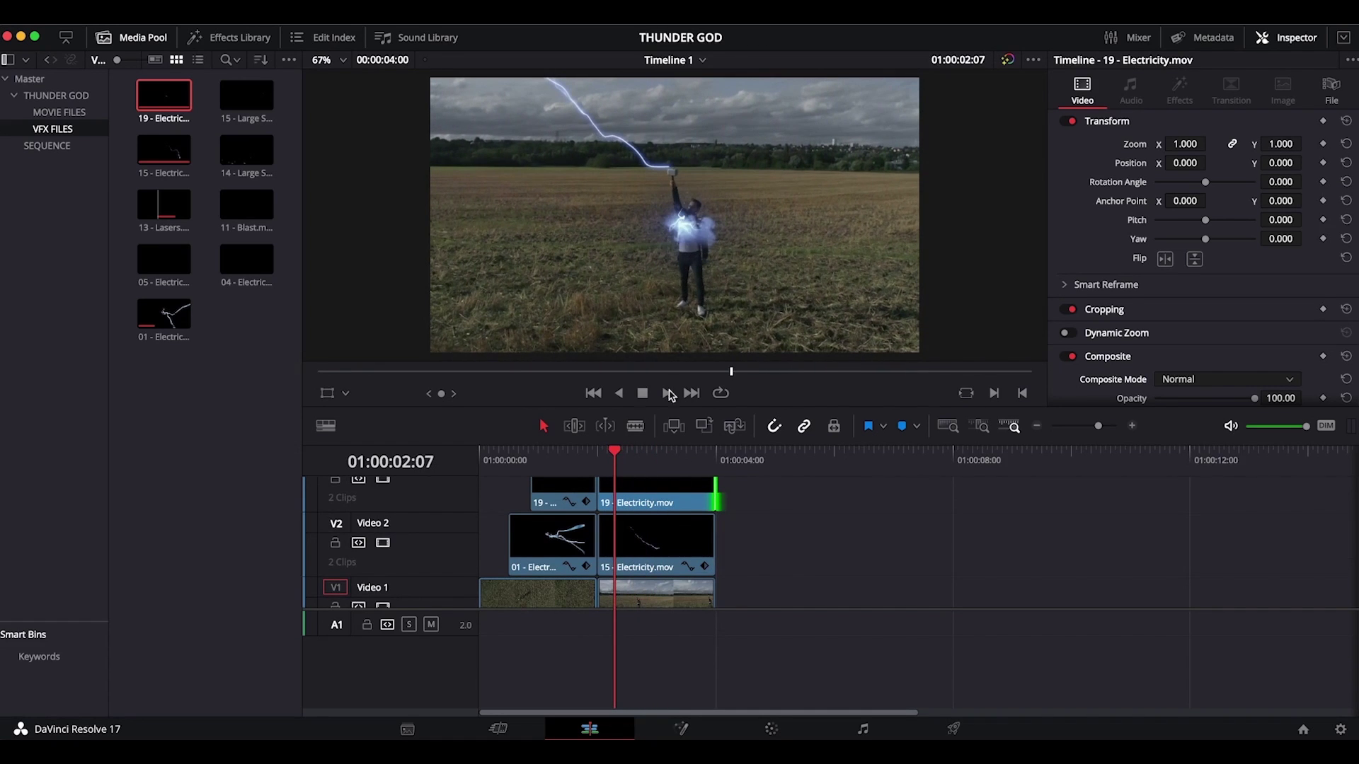
{"action": "left_click", "coordinate": [663, 488]}
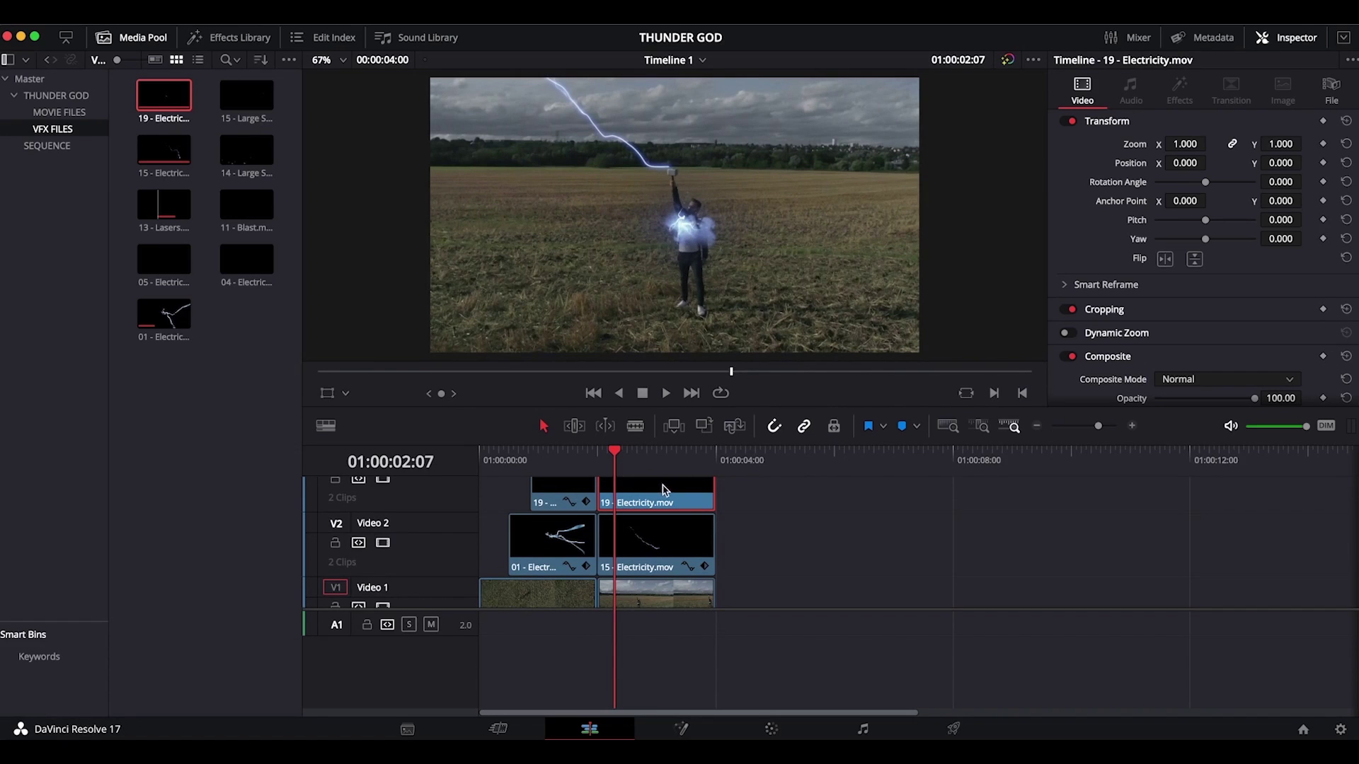
{"action": "left_click", "coordinate": [327, 393]}
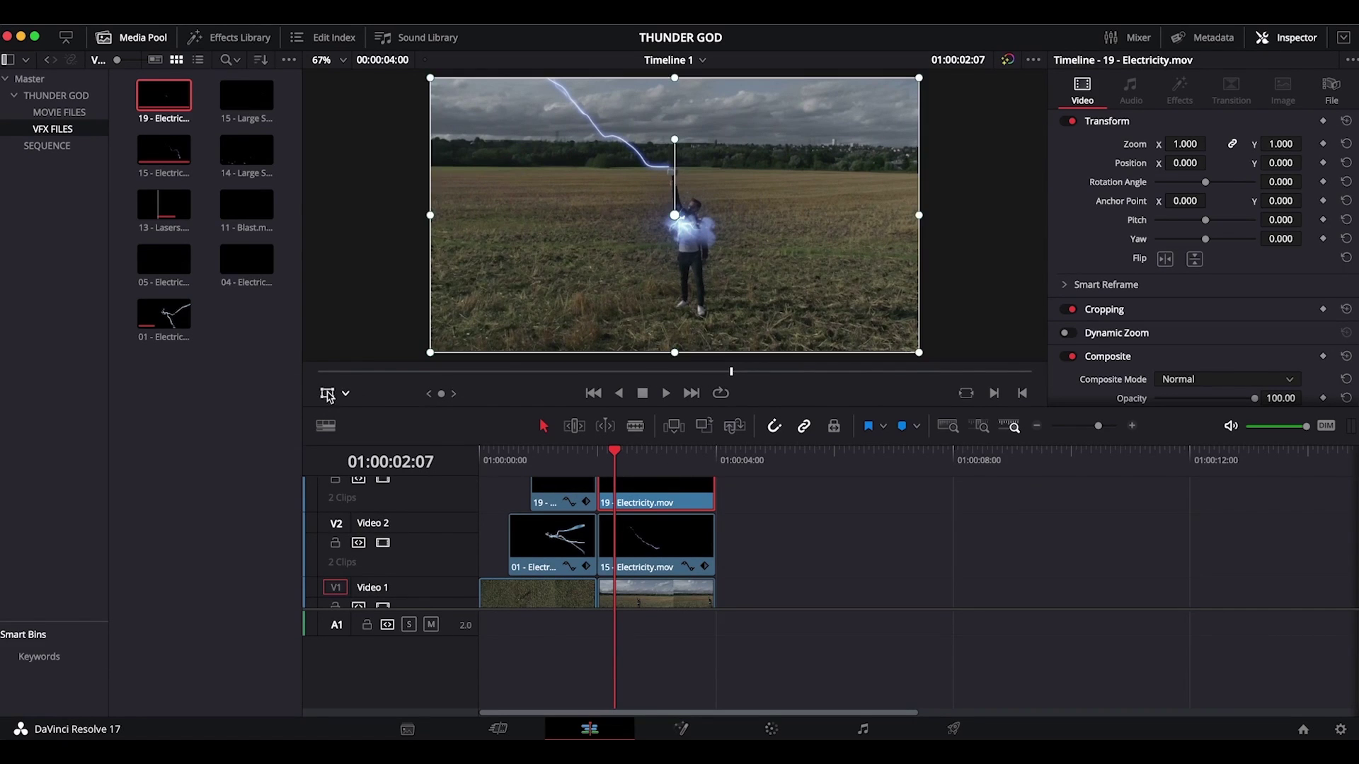
{"action": "left_click_drag", "start_coordinate": [660, 288], "coordinate": [678, 238]}
{"action": "left_click_drag", "start_coordinate": [909, 296], "coordinate": [889, 283]}
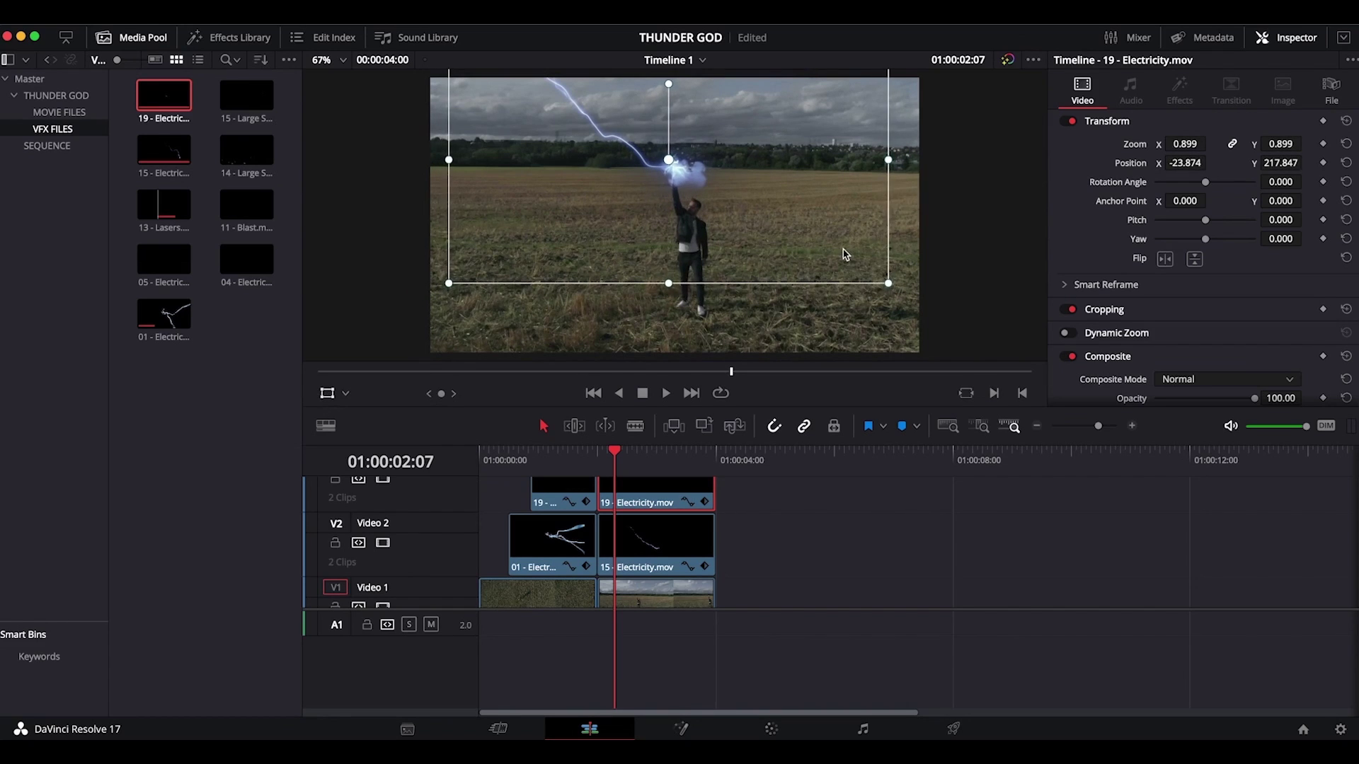
{"action": "left_click_drag", "start_coordinate": [889, 283], "coordinate": [816, 257]}
{"action": "left_click_drag", "start_coordinate": [817, 257], "coordinate": [815, 256]}
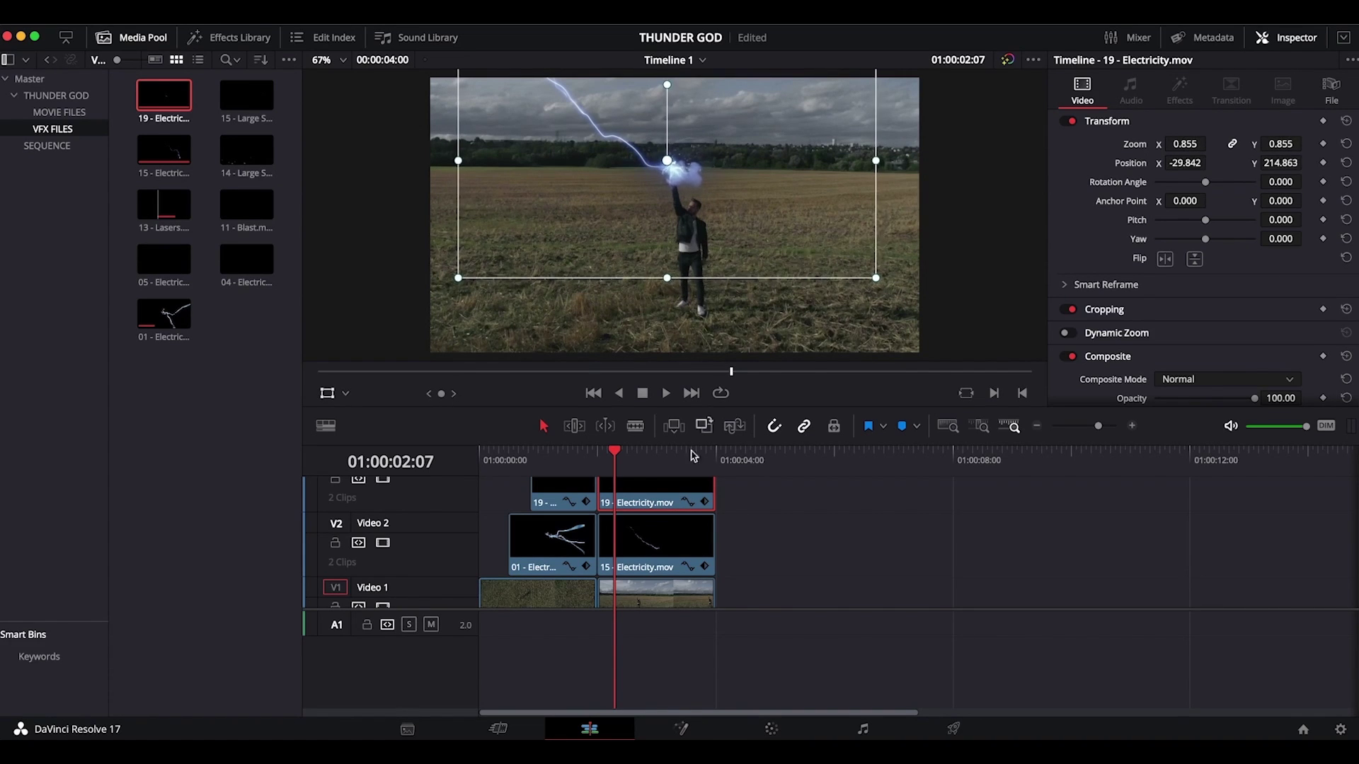
Realign the 19 - Electricity clip with the hand at 01:00:02:14, at about X -80.6, Y 211.9, and hide the transform overlay
{"action": "left_click_drag", "start_coordinate": [615, 454], "coordinate": [632, 452]}
{"action": "left_click_drag", "start_coordinate": [686, 175], "coordinate": [673, 177]}
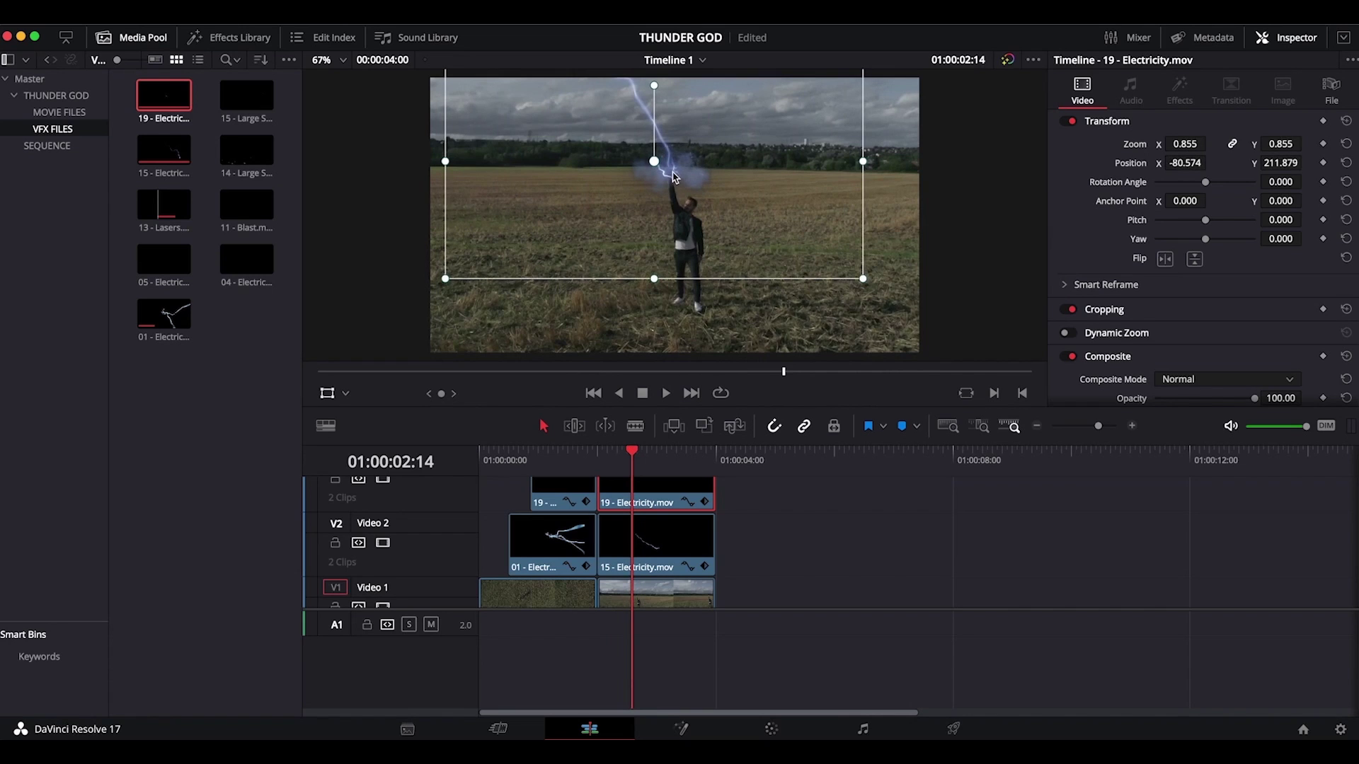
{"action": "mouse_move", "coordinate": [634, 455]}
{"action": "left_mouse_down"}
{"action": "mouse_move", "coordinate": [619, 456]}
{"action": "mouse_move", "coordinate": [642, 455]}
{"action": "left_mouse_up"}
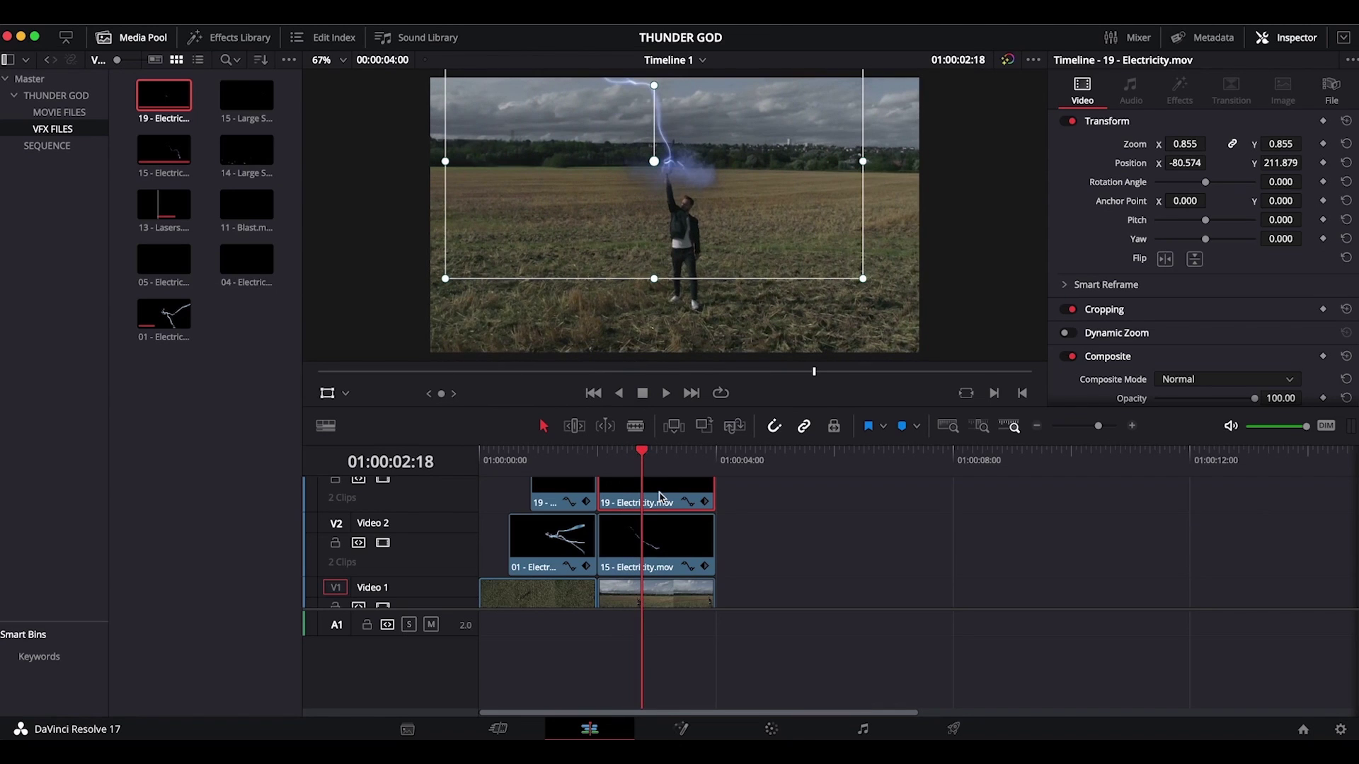
{"action": "left_click", "coordinate": [327, 395]}
{"action": "left_click_drag", "start_coordinate": [642, 456], "coordinate": [632, 456]}
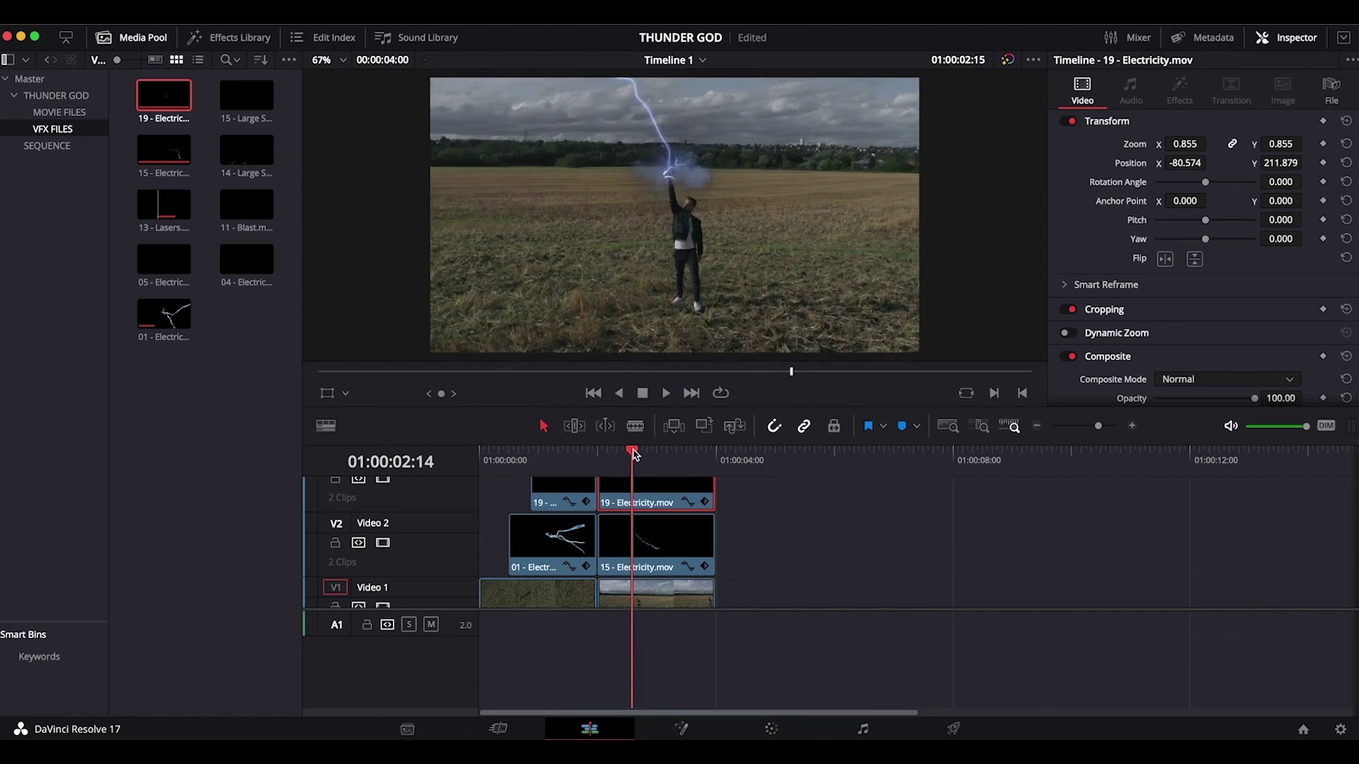
Set the composite mode of the second 19 - Electricity clip to Screen
{"action": "left_click", "coordinate": [1186, 381]}
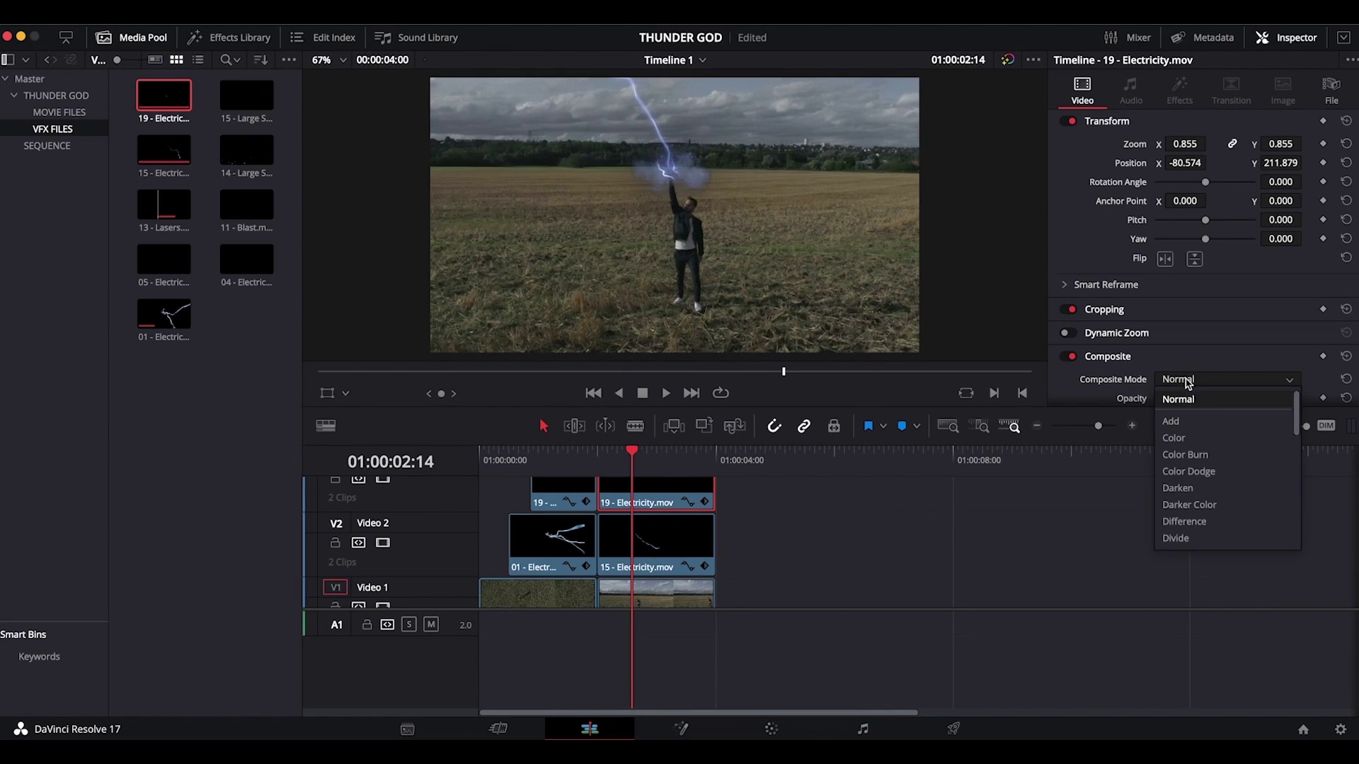
{"action": "left_click_drag", "start_coordinate": [1300, 419], "coordinate": [1300, 506]}
{"action": "left_click", "coordinate": [1243, 487]}
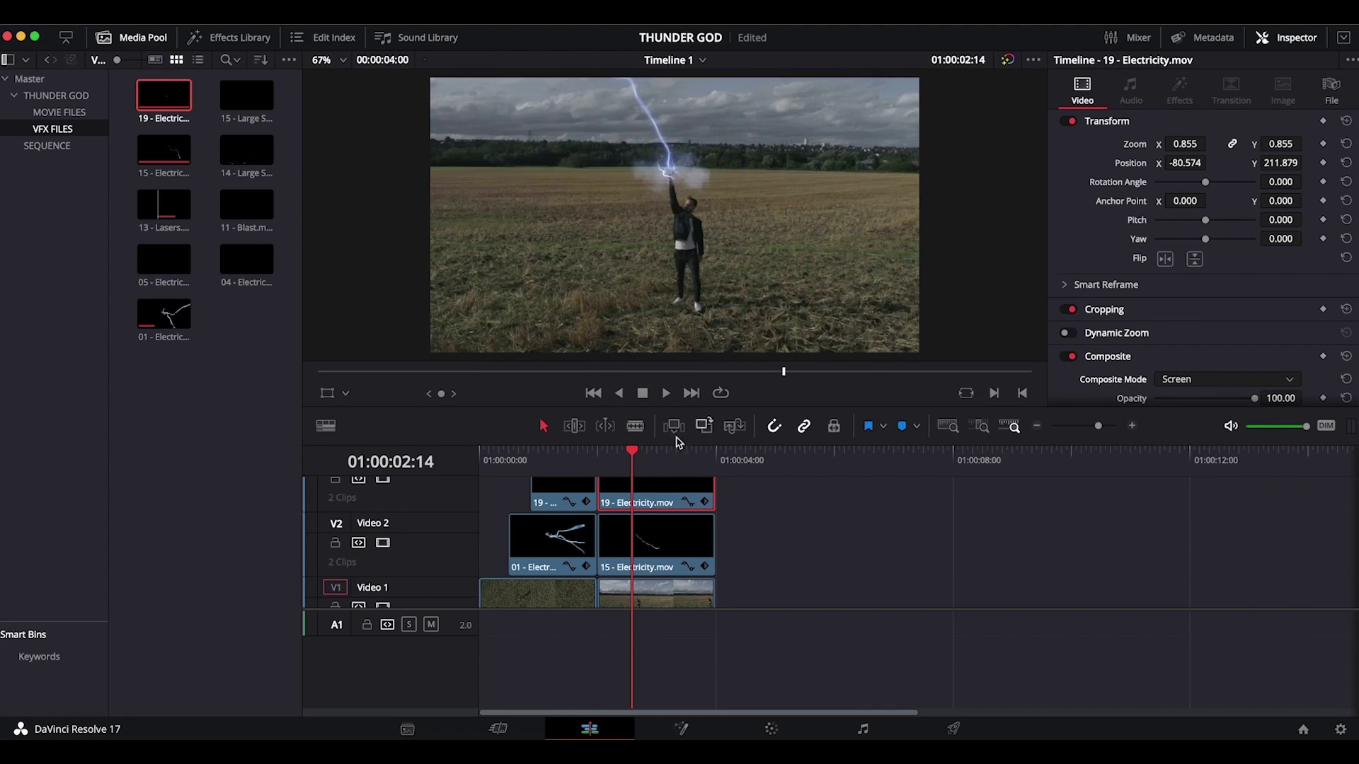
Shrink the 19 - Electricity clip to a zoom of about 0.703 and recentre it on the hand at about X -59.7, Y 202.9
{"action": "mouse_move", "coordinate": [634, 453]}
{"action": "left_mouse_down"}
{"action": "mouse_move", "coordinate": [618, 453]}
{"action": "mouse_move", "coordinate": [679, 453]}
{"action": "mouse_move", "coordinate": [625, 453]}
{"action": "left_mouse_up"}
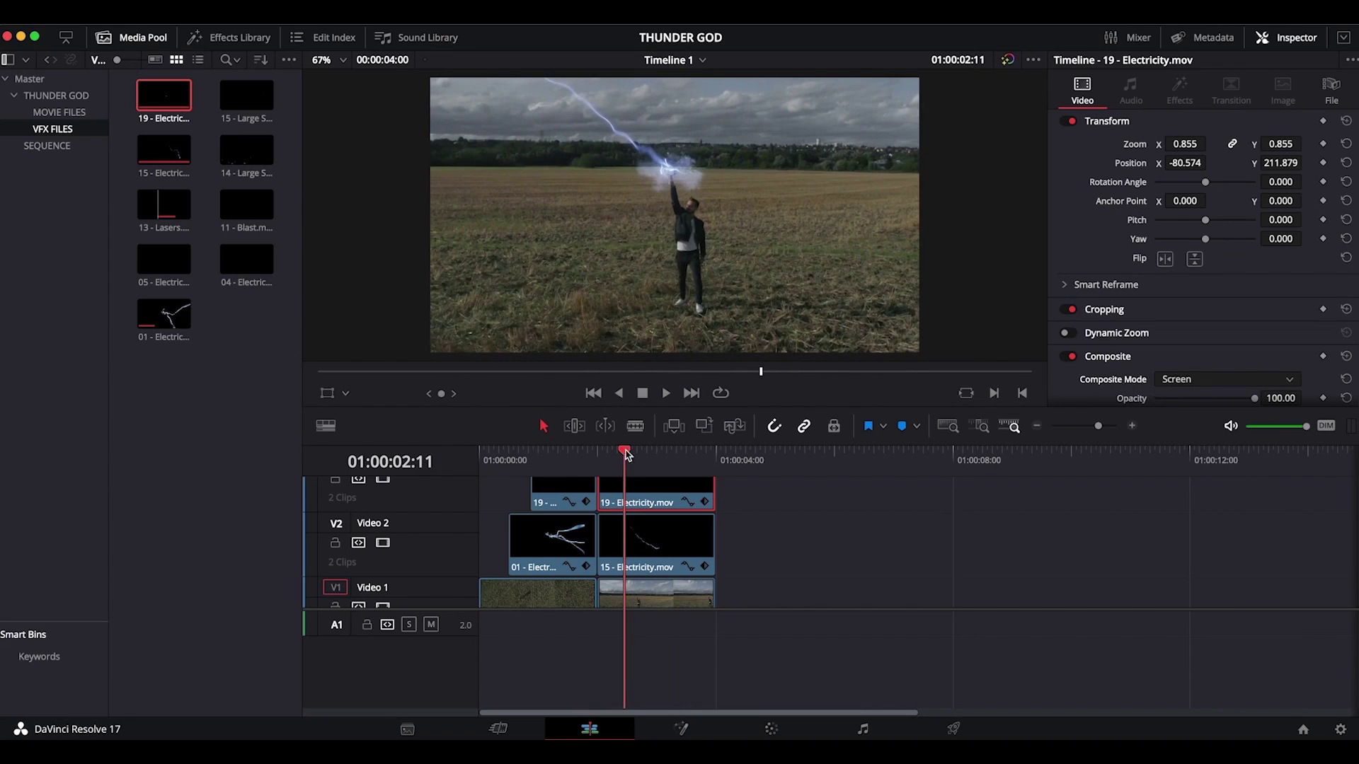
{"action": "left_click", "coordinate": [328, 395]}
{"action": "left_click_drag", "start_coordinate": [706, 227], "coordinate": [707, 228]}
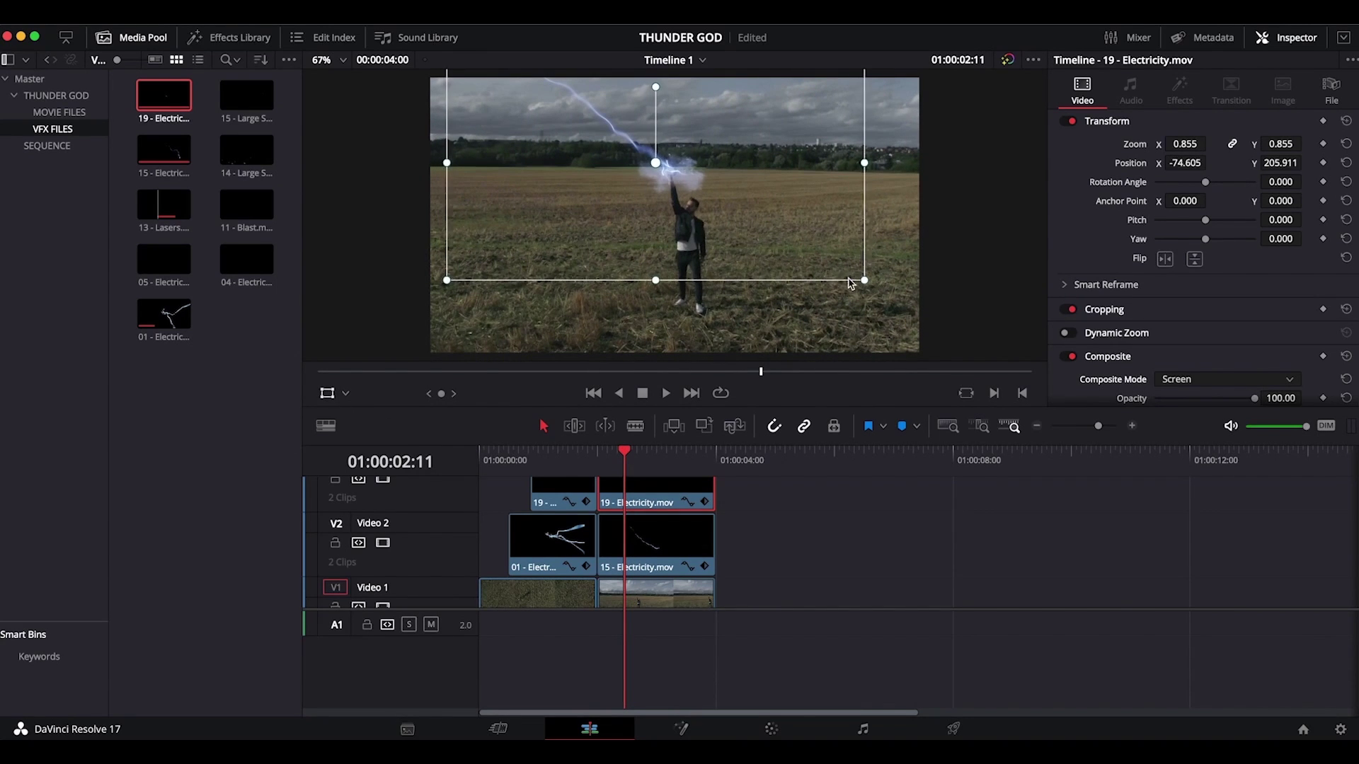
{"action": "left_click_drag", "start_coordinate": [864, 282], "coordinate": [791, 240]}
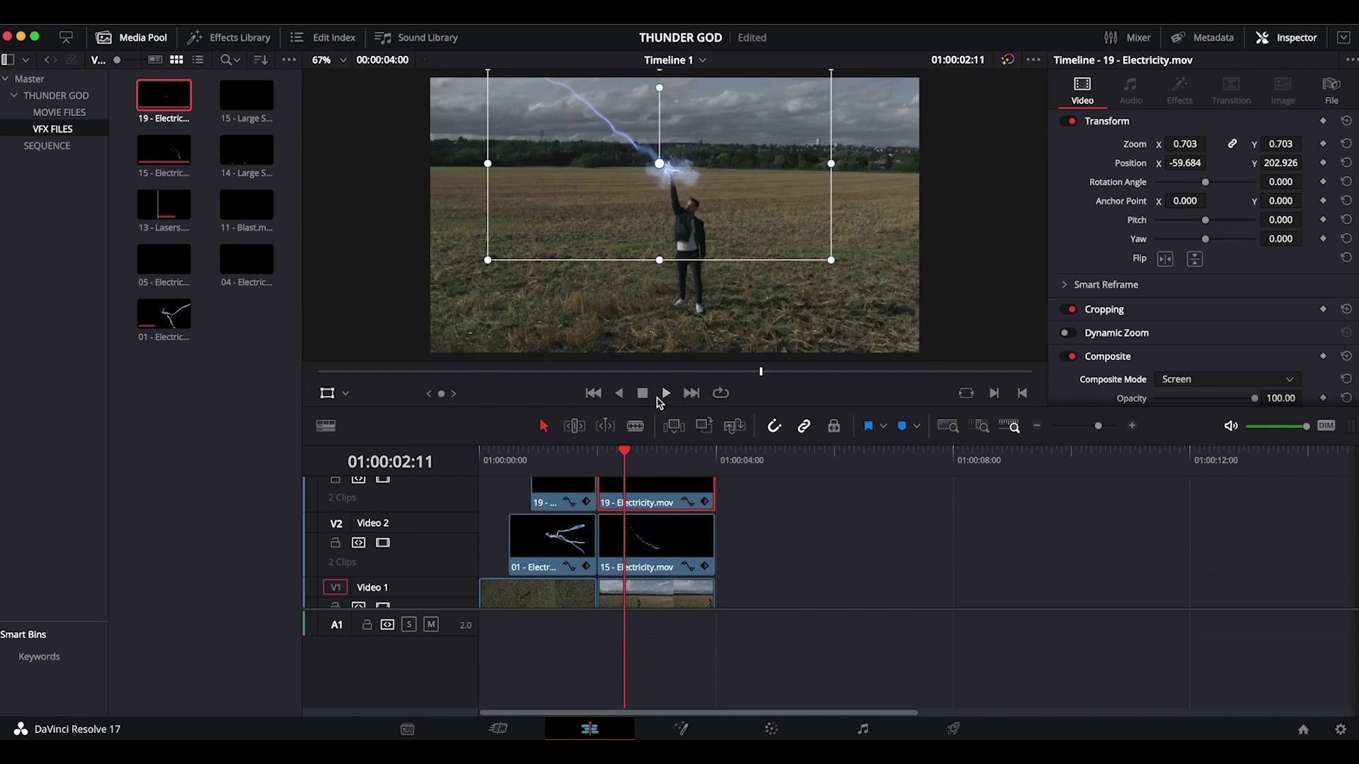
{"action": "mouse_move", "coordinate": [626, 454]}
{"action": "left_mouse_down"}
{"action": "mouse_move", "coordinate": [654, 454]}
{"action": "mouse_move", "coordinate": [617, 454]}
{"action": "left_mouse_up"}
{"action": "left_click", "coordinate": [328, 394]}
Place 13 - Lasers.mov on Video 4 above the second 19 - Electricity clip and trim its end to match
{"action": "scroll", "coordinate": [623, 455], "scroll_direction": "up", "scroll_amount": 3}
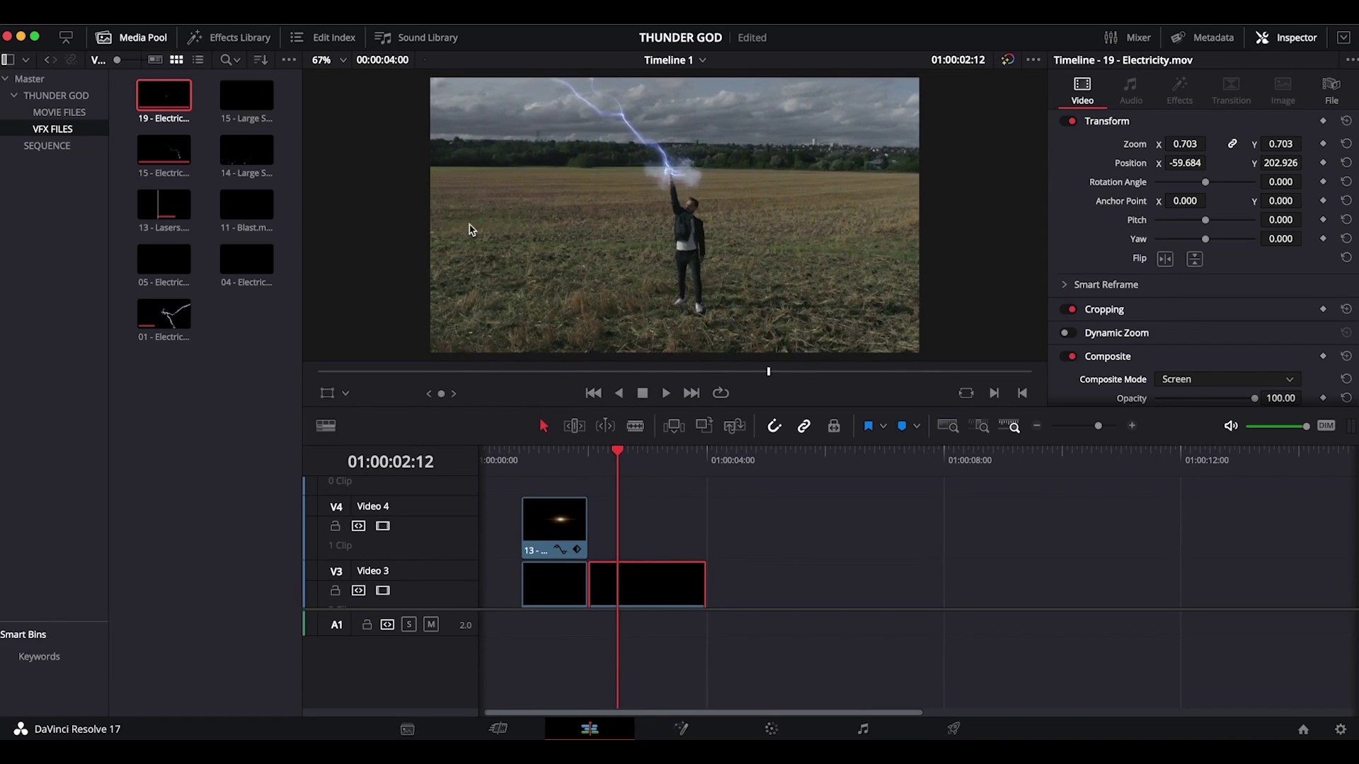
{"action": "left_click_drag", "start_coordinate": [177, 212], "coordinate": [619, 531]}
{"action": "left_click_drag", "start_coordinate": [715, 535], "coordinate": [706, 536]}
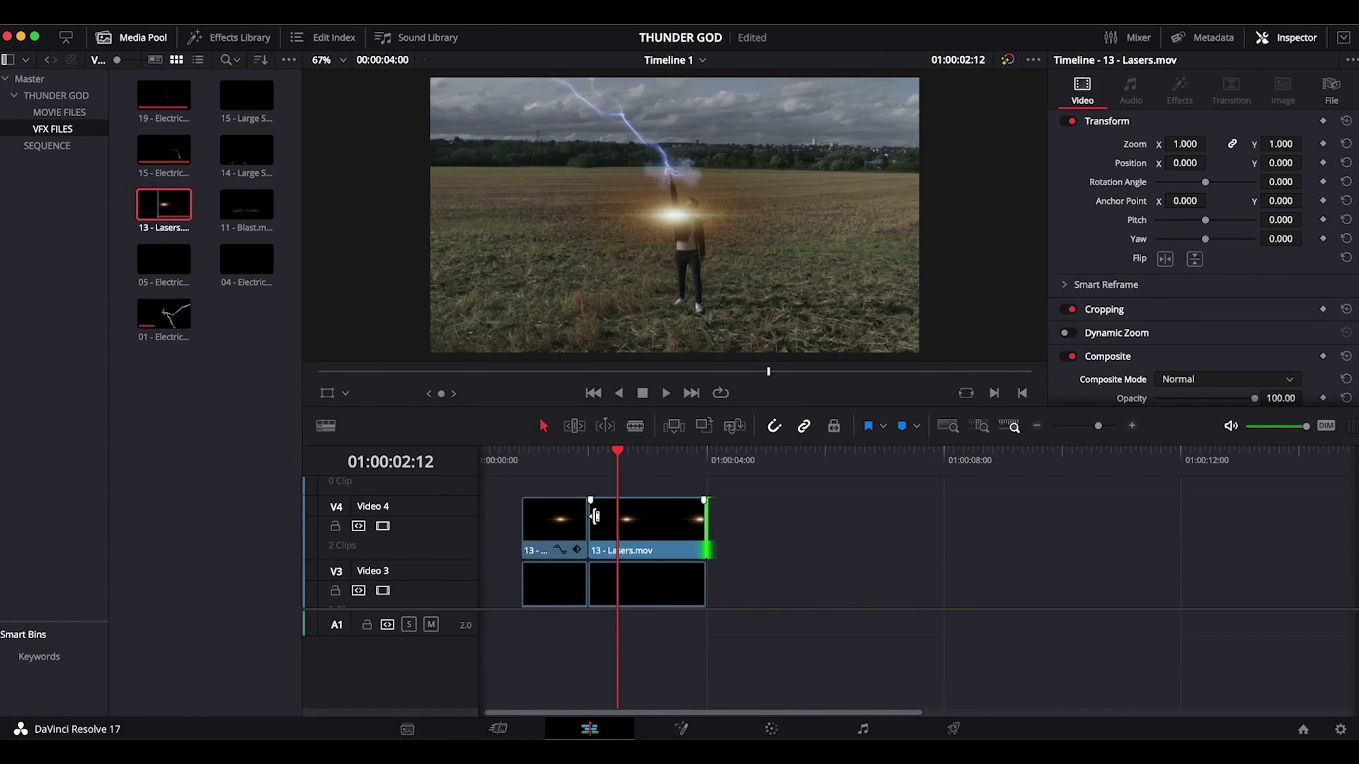
Move the second 13 - Lasers clip's flare onto the raised hand, at about X -20.9, Y 182.0
{"action": "left_click", "coordinate": [655, 539]}
{"action": "left_click_drag", "start_coordinate": [683, 289], "coordinate": [674, 245]}
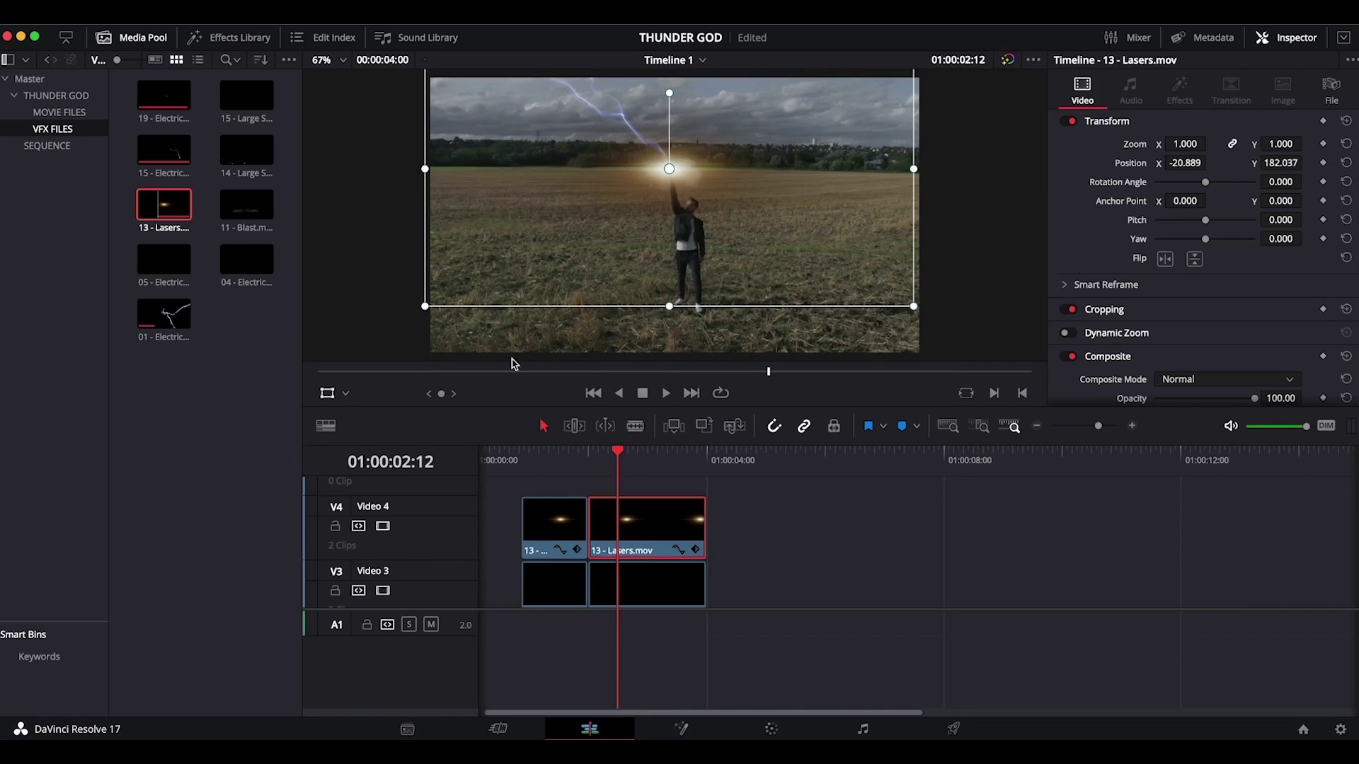
{"action": "left_click", "coordinate": [327, 394]}
{"action": "mouse_move", "coordinate": [618, 452]}
{"action": "left_mouse_down"}
{"action": "mouse_move", "coordinate": [671, 452]}
{"action": "mouse_move", "coordinate": [612, 452]}
{"action": "mouse_move", "coordinate": [639, 452]}
{"action": "left_mouse_up"}
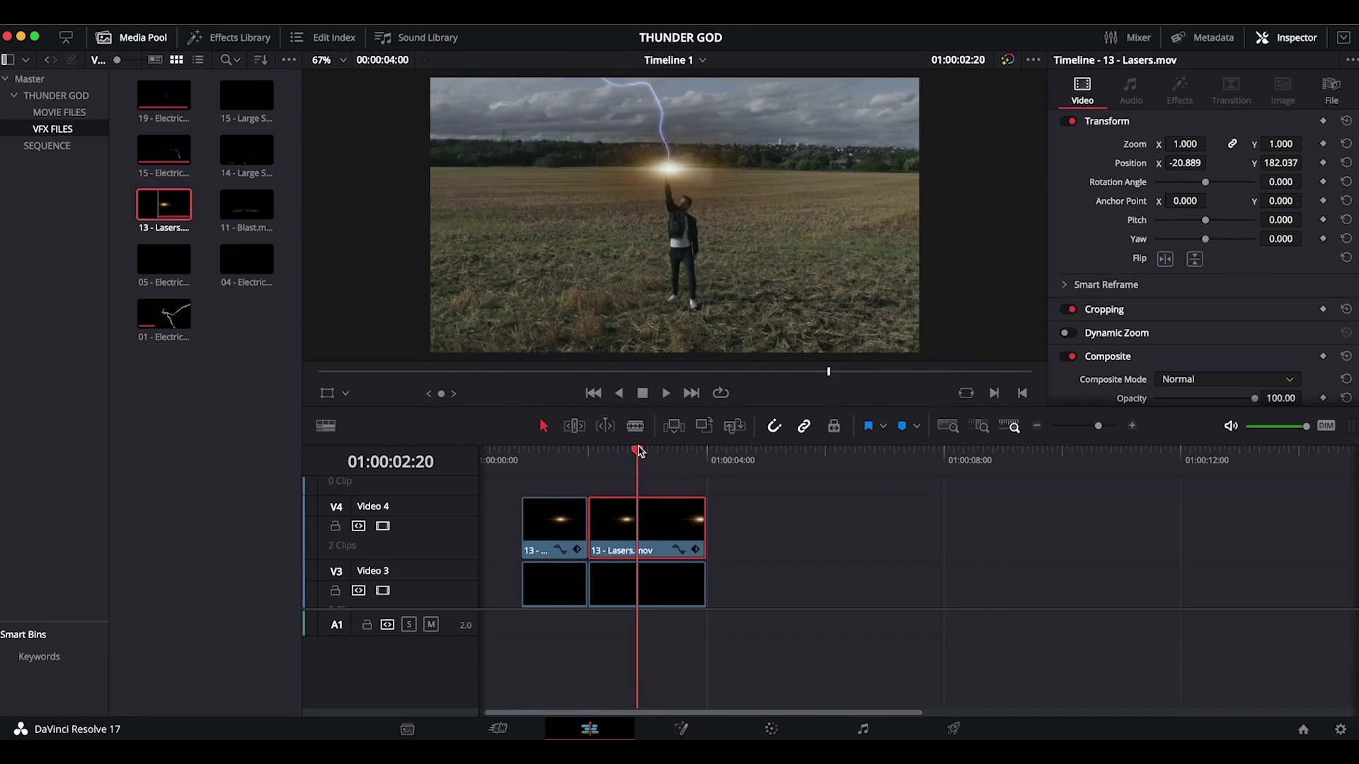
Keyframe the laser flare's position on the hand at 01:00:02:00 (about X -3.0, Y 176.1) and 01:00:03:18 (about X -104.4, Y 202.9)
{"action": "left_click_drag", "start_coordinate": [638, 451], "coordinate": [588, 453]}
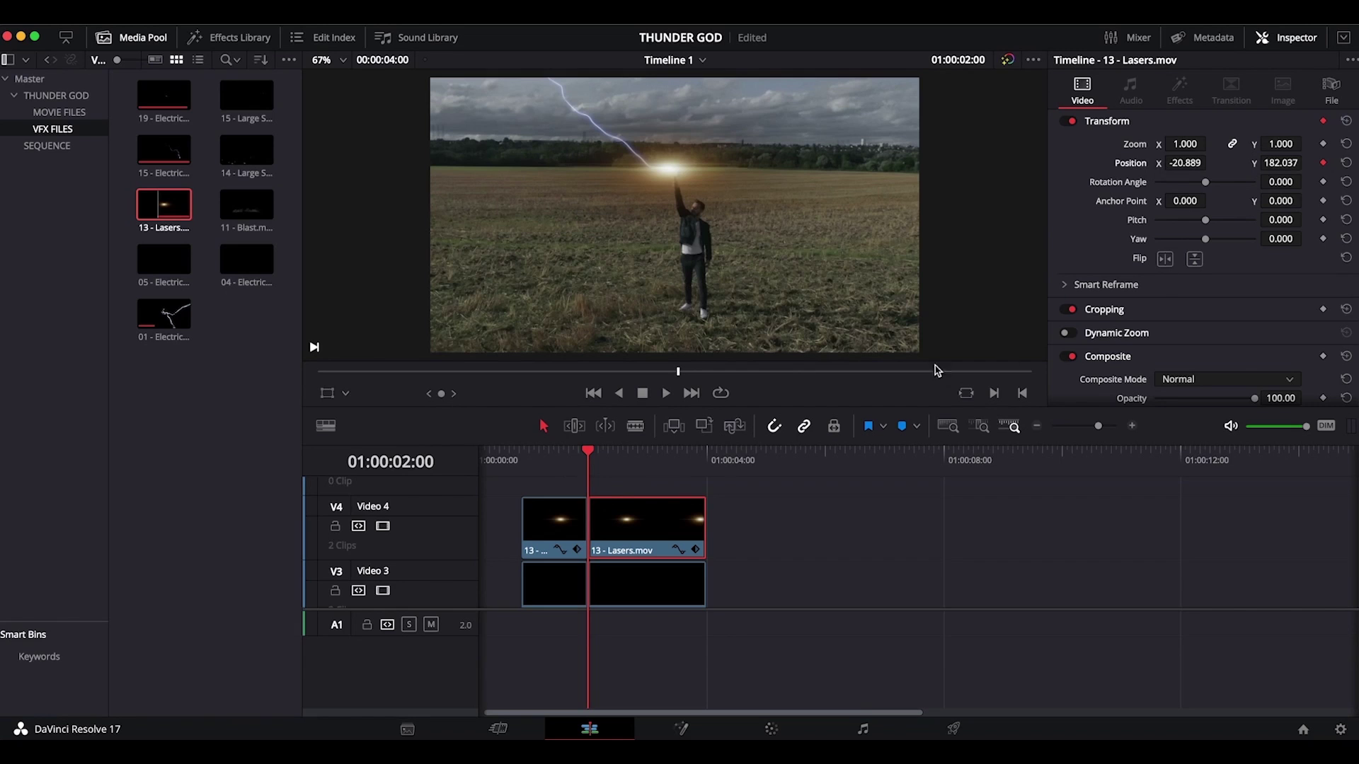
{"action": "left_click", "coordinate": [329, 394]}
{"action": "left_click_drag", "start_coordinate": [540, 252], "coordinate": [543, 255]}
{"action": "left_click_drag", "start_coordinate": [589, 453], "coordinate": [693, 453]}
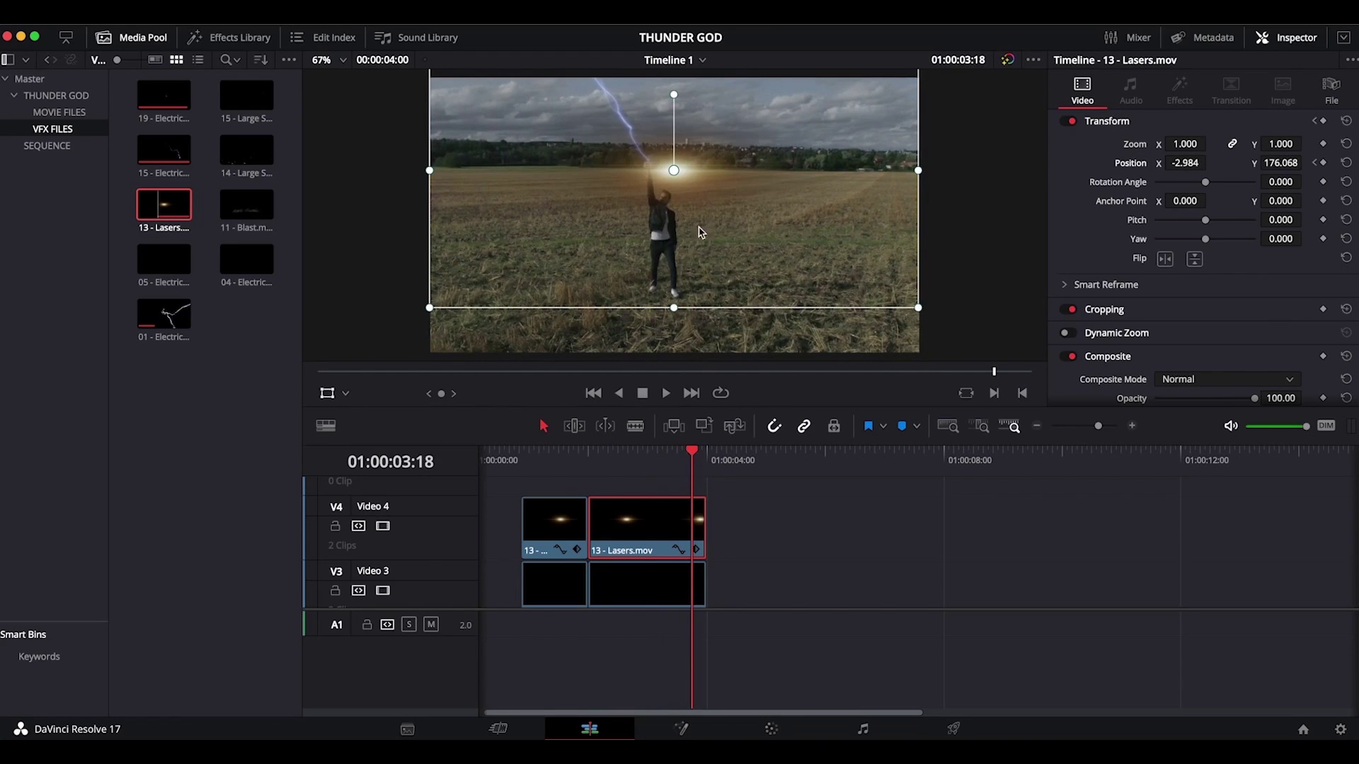
{"action": "left_click_drag", "start_coordinate": [686, 193], "coordinate": [663, 187]}
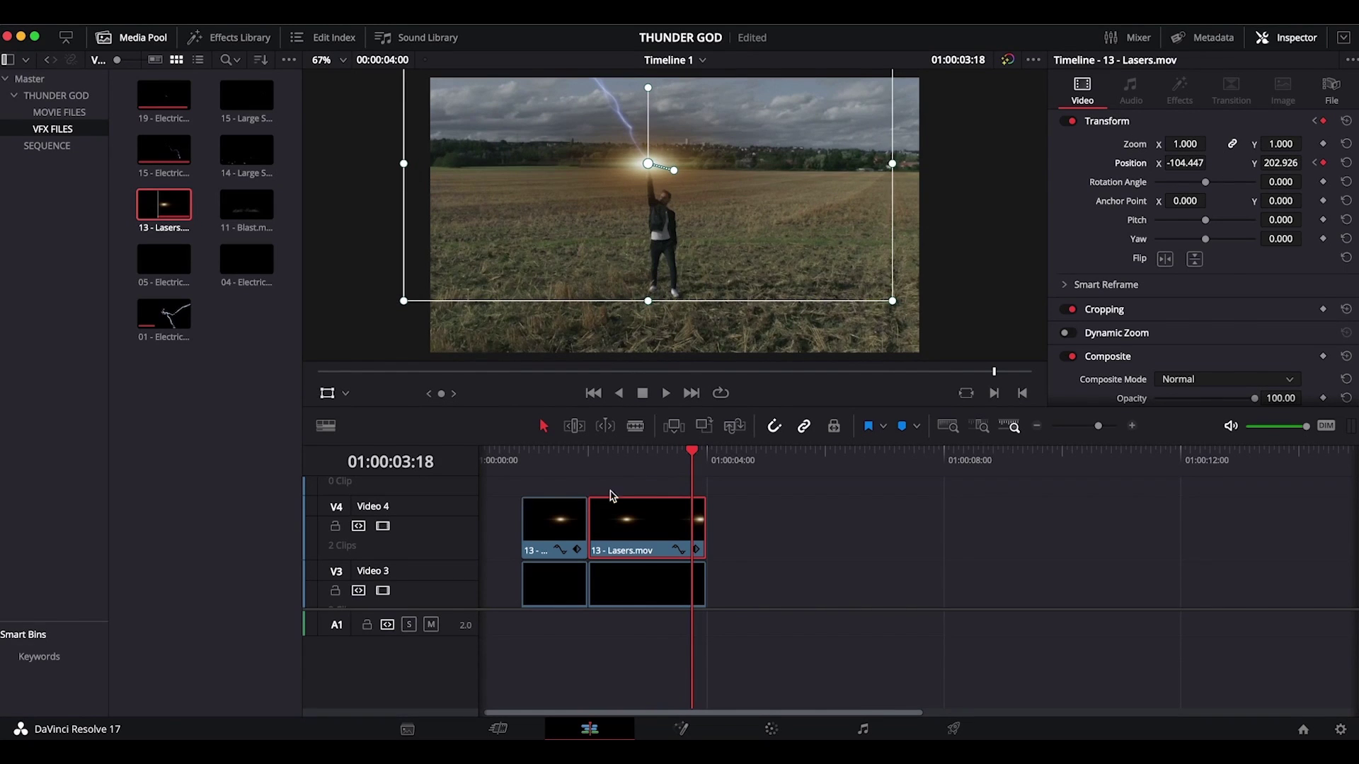
{"action": "left_click", "coordinate": [327, 394]}
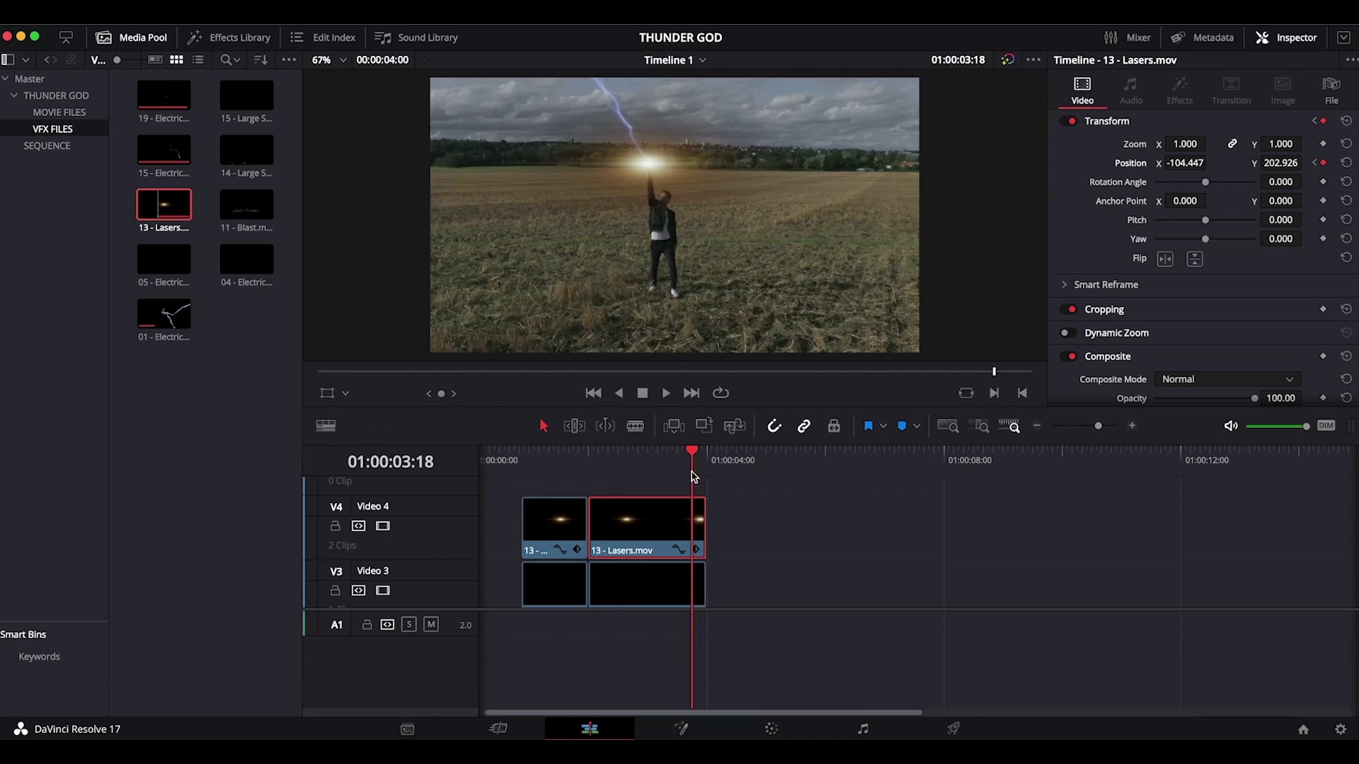
Check the flare's tracking across the shot and set the second 13 - Lasers clip's composite mode to Screen
{"action": "left_click_drag", "start_coordinate": [693, 453], "coordinate": [661, 459]}
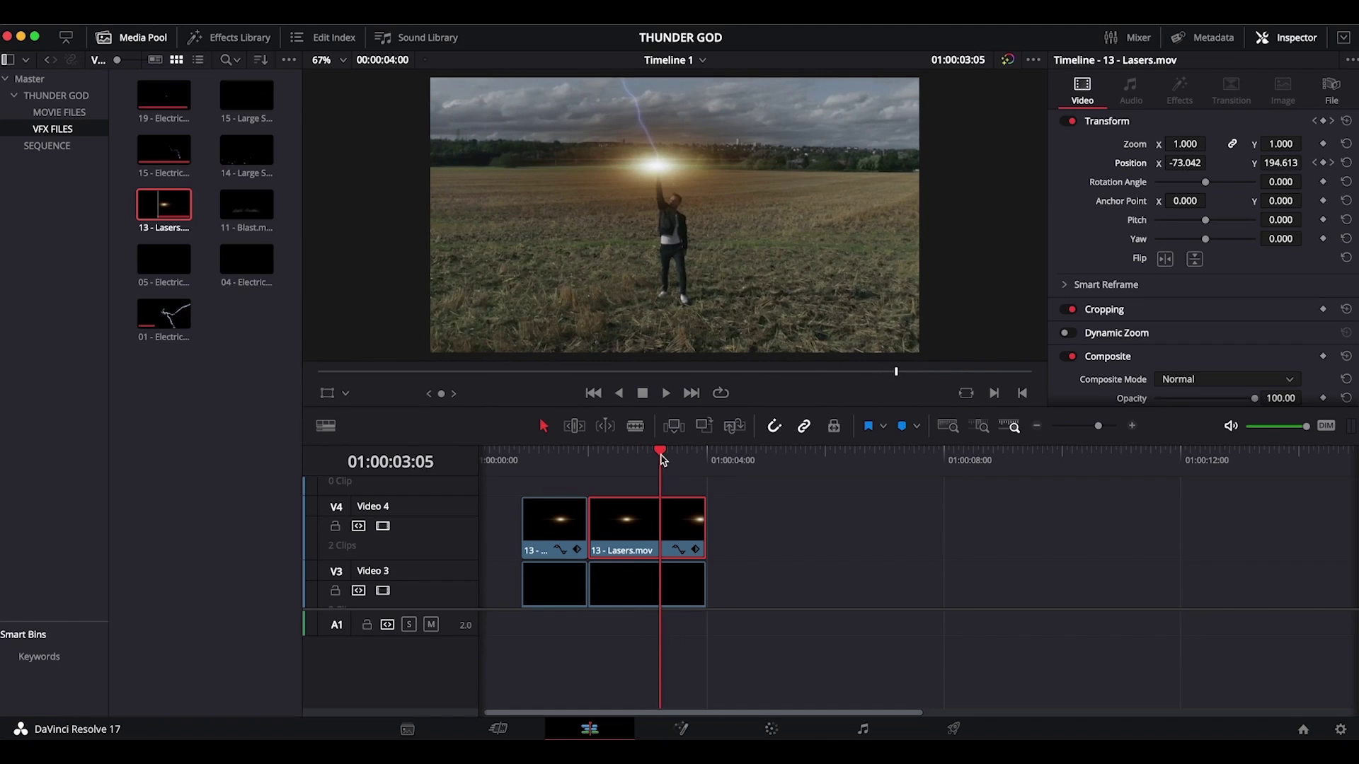
{"action": "mouse_move", "coordinate": [662, 454]}
{"action": "left_mouse_down"}
{"action": "mouse_move", "coordinate": [555, 457]}
{"action": "mouse_move", "coordinate": [644, 458]}
{"action": "left_mouse_up"}
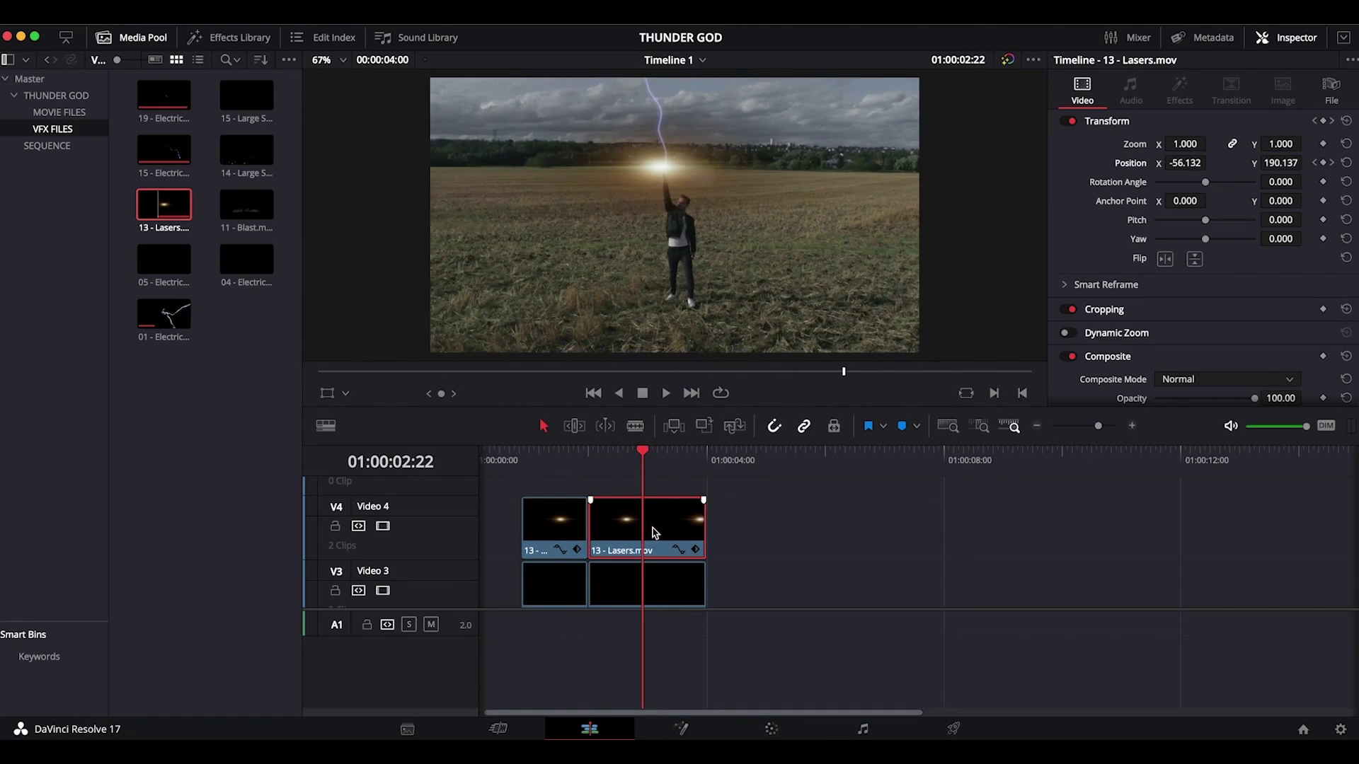
{"action": "left_click", "coordinate": [1205, 382]}
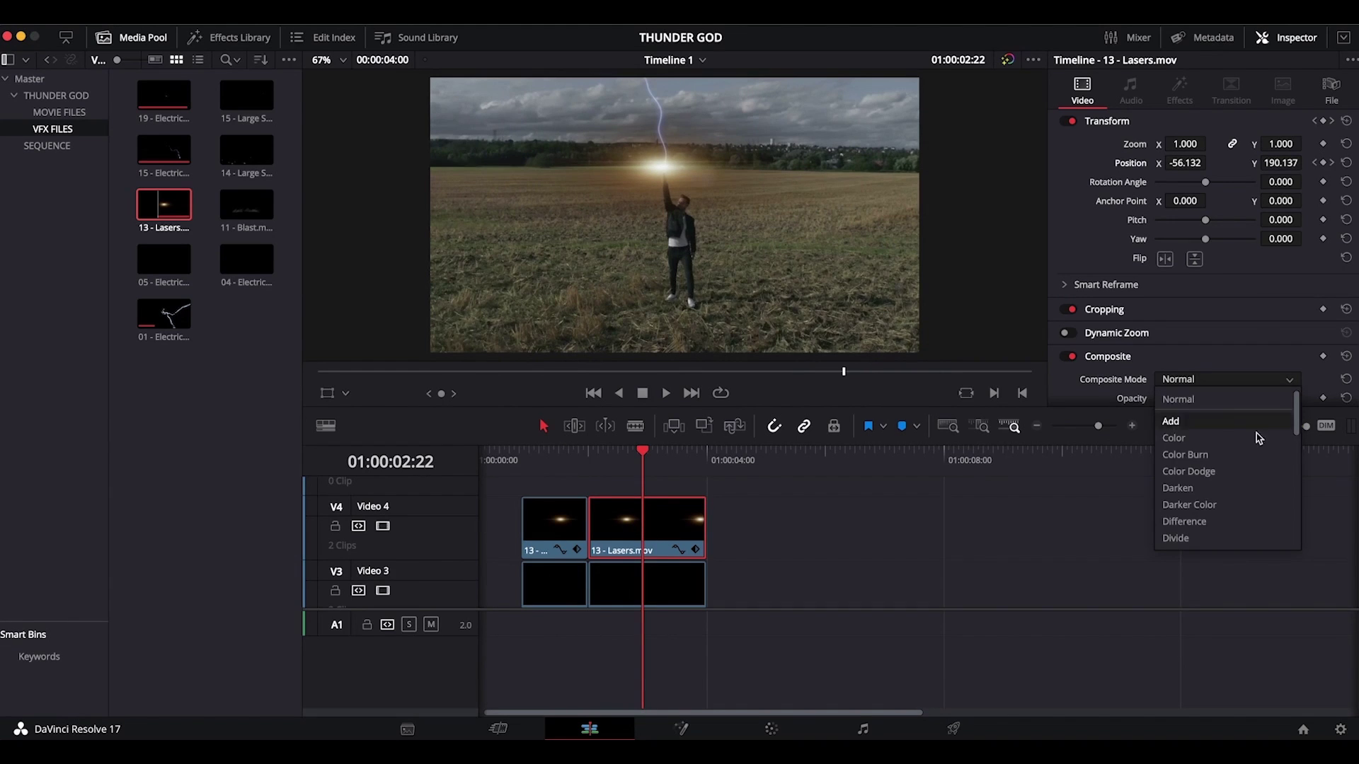
{"action": "left_click_drag", "start_coordinate": [1299, 433], "coordinate": [1301, 508]}
{"action": "left_click", "coordinate": [1246, 491]}
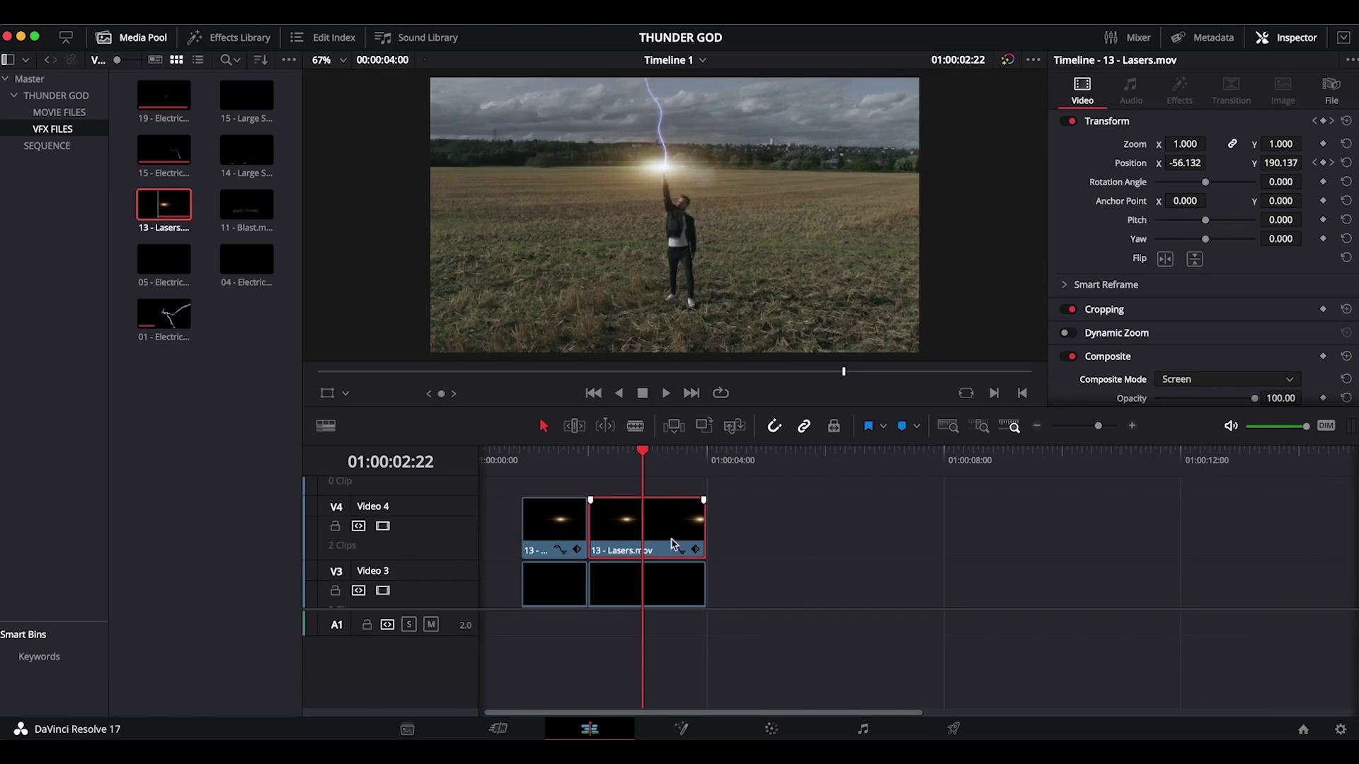
{"action": "left_click_drag", "start_coordinate": [644, 466], "coordinate": [670, 453]}
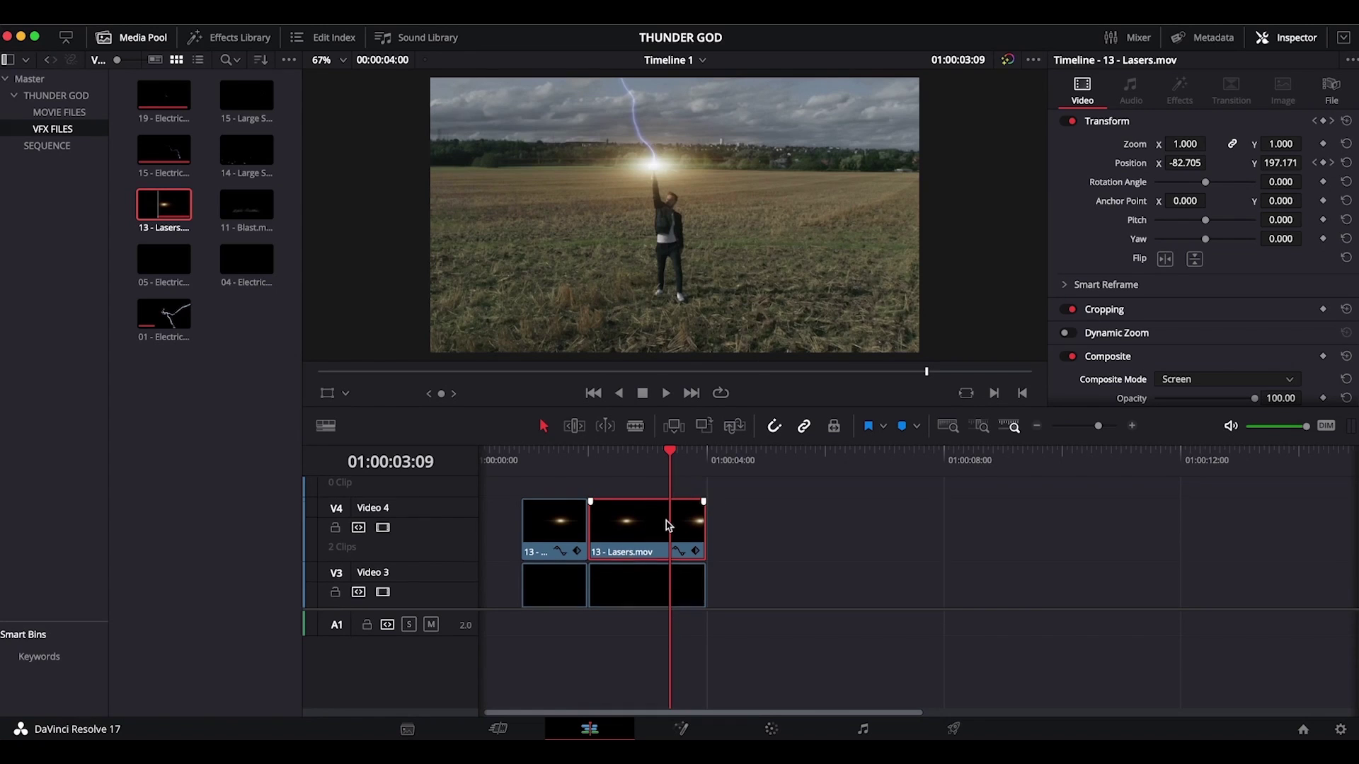
Place 04 - Electricity.mov on Video 5 above the second 13 - Lasers clip and trim its end to match
{"action": "scroll", "coordinate": [670, 524], "scroll_direction": "up", "scroll_amount": 2}
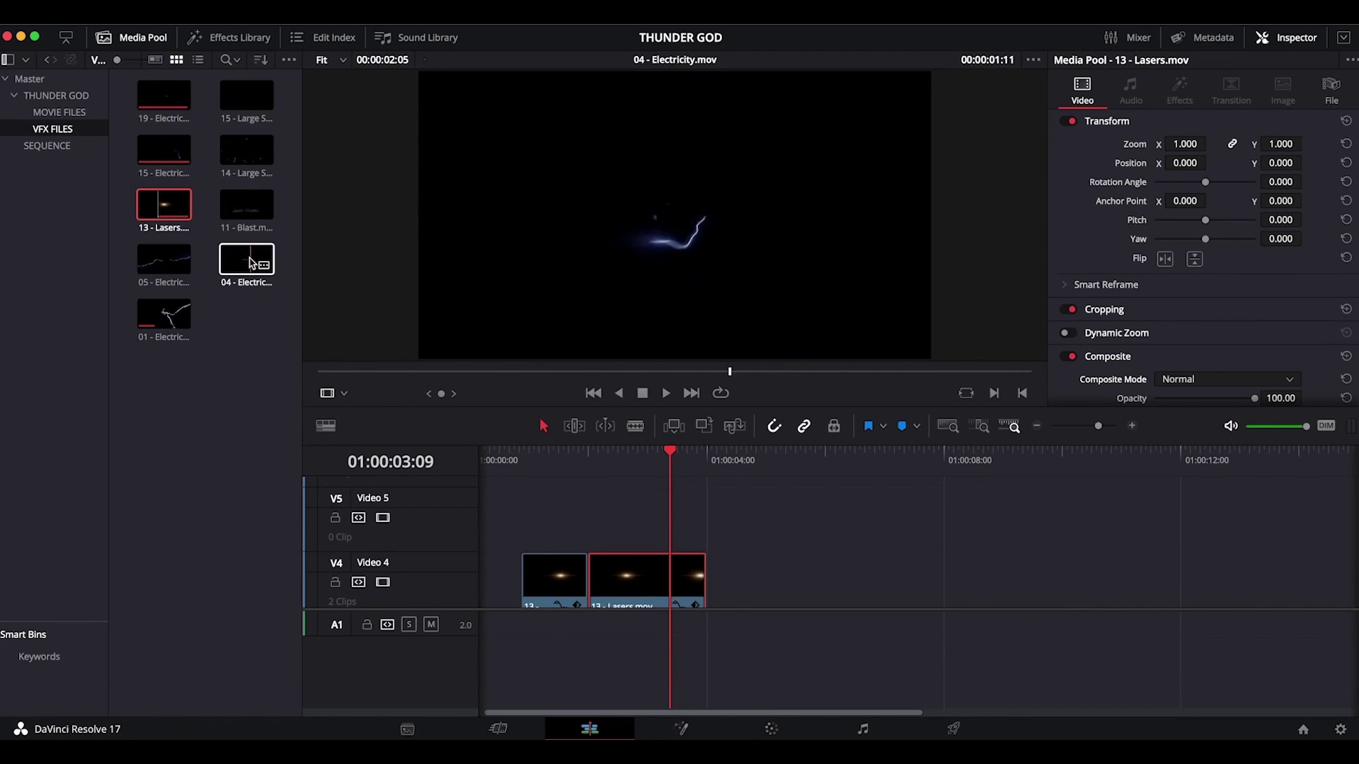
{"action": "left_click_drag", "start_coordinate": [251, 262], "coordinate": [606, 518]}
{"action": "left_click_drag", "start_coordinate": [717, 521], "coordinate": [707, 522]}
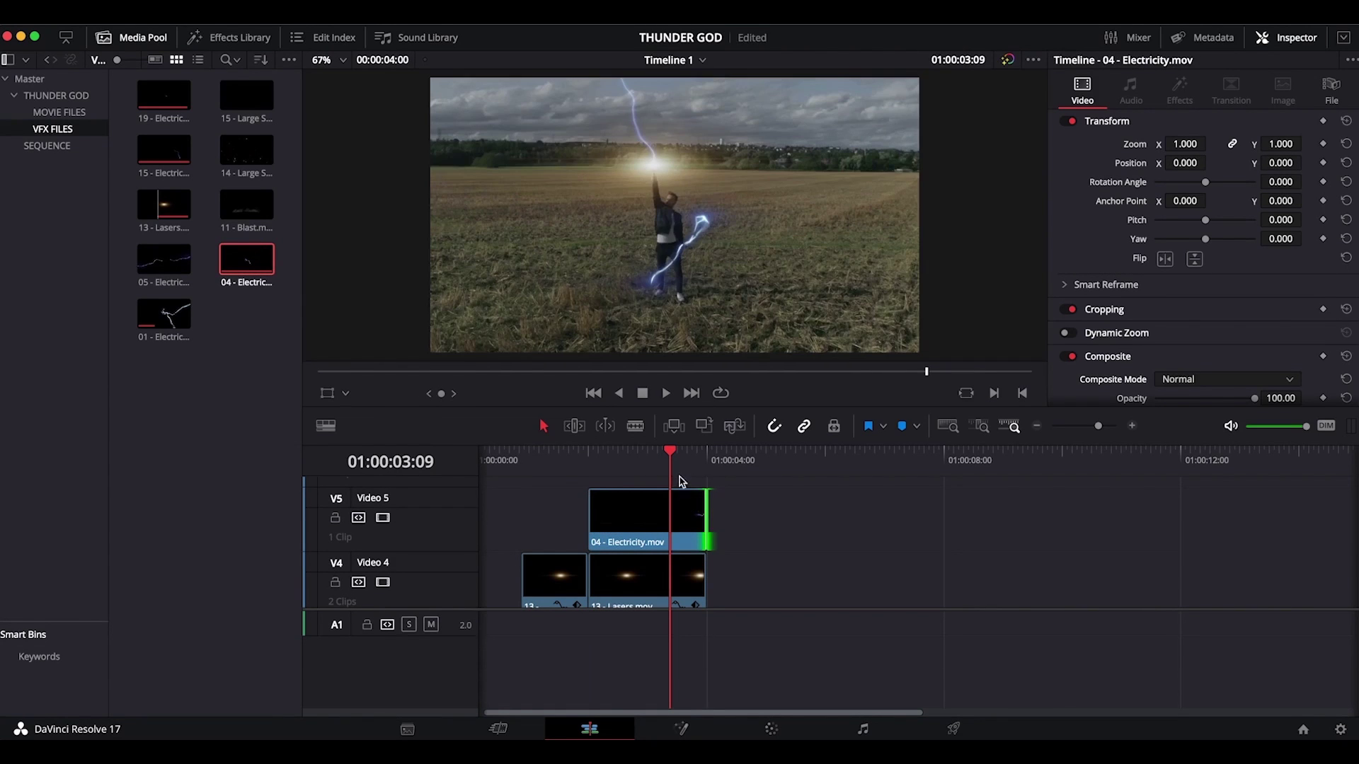
Scale the 04 - Electricity clip to a zoom of about 0.919 around the person's body at 01:00:03:04
{"action": "mouse_move", "coordinate": [670, 454]}
{"action": "left_mouse_down"}
{"action": "mouse_move", "coordinate": [643, 453]}
{"action": "mouse_move", "coordinate": [658, 453]}
{"action": "left_mouse_up"}
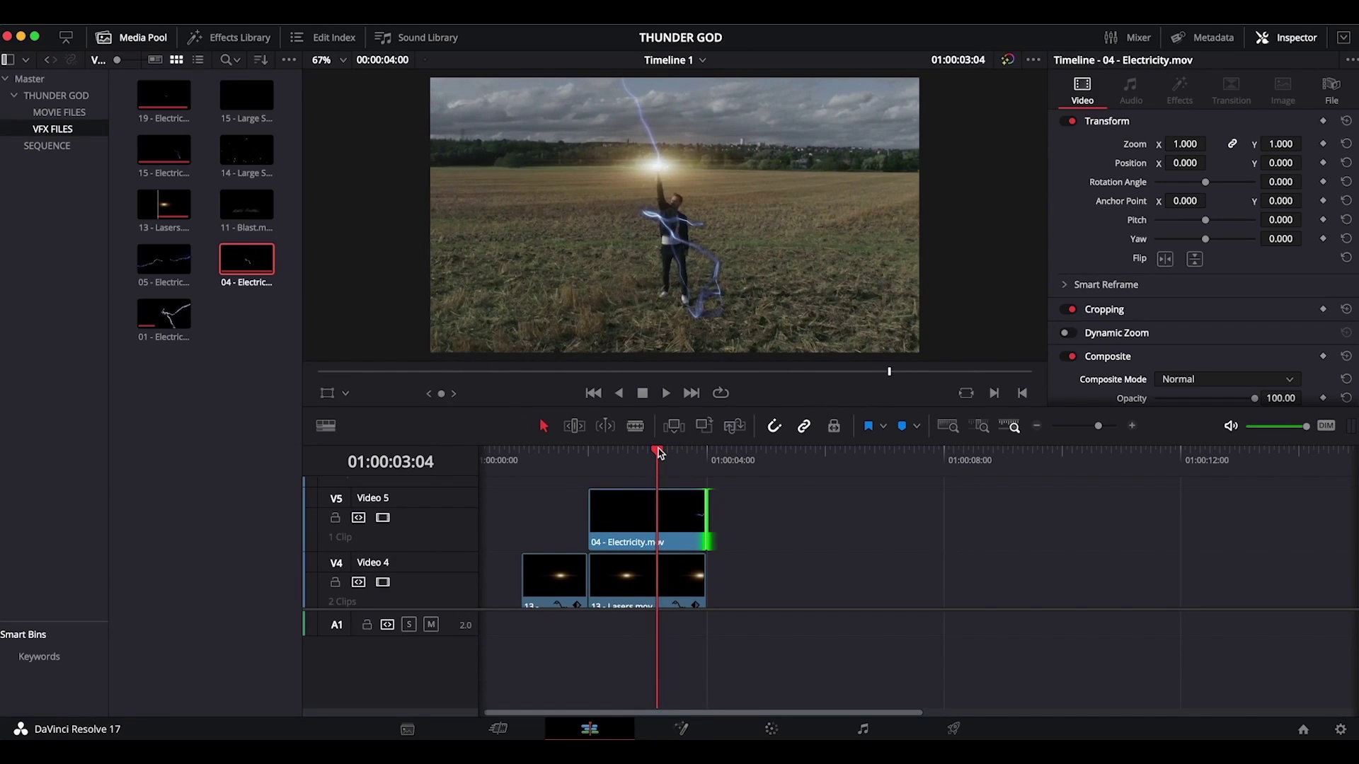
{"action": "left_click", "coordinate": [644, 511]}
{"action": "left_click", "coordinate": [328, 395]}
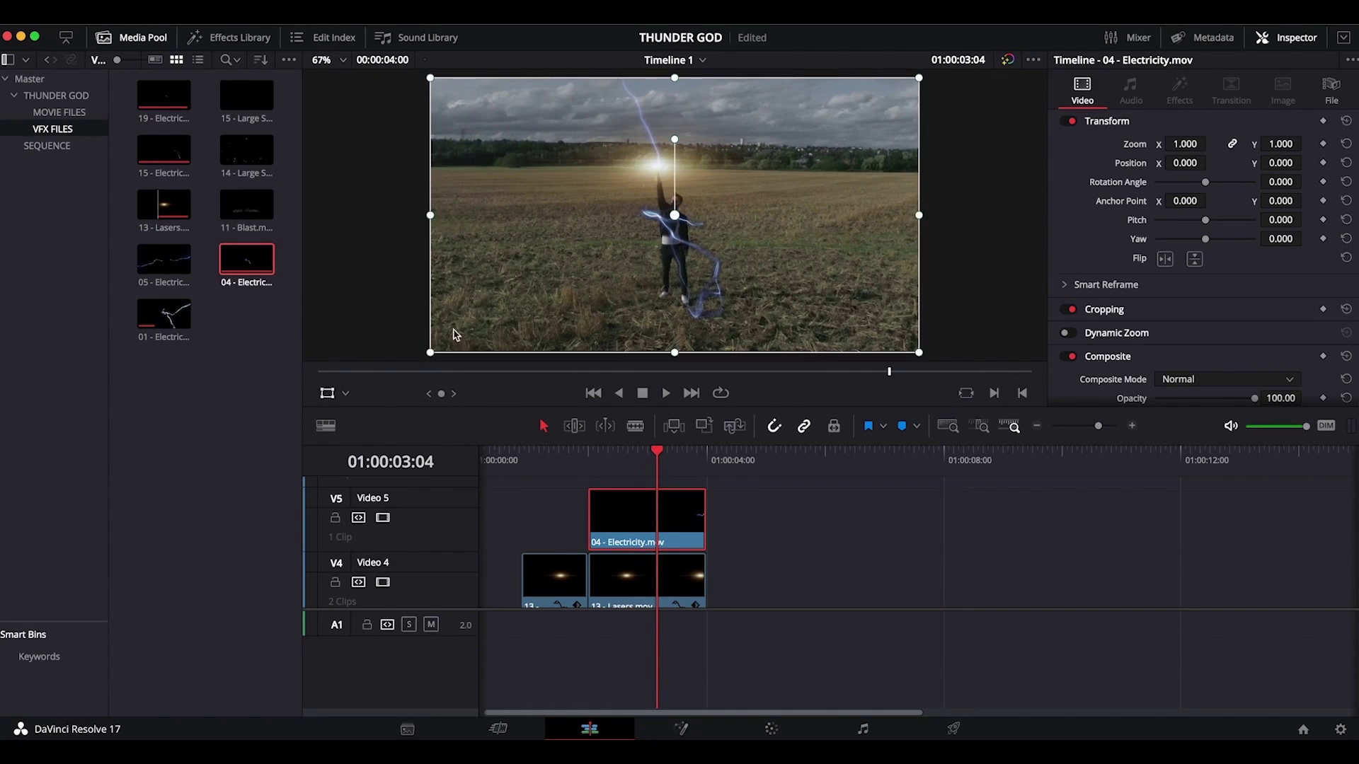
{"action": "left_click_drag", "start_coordinate": [432, 354], "coordinate": [453, 347]}
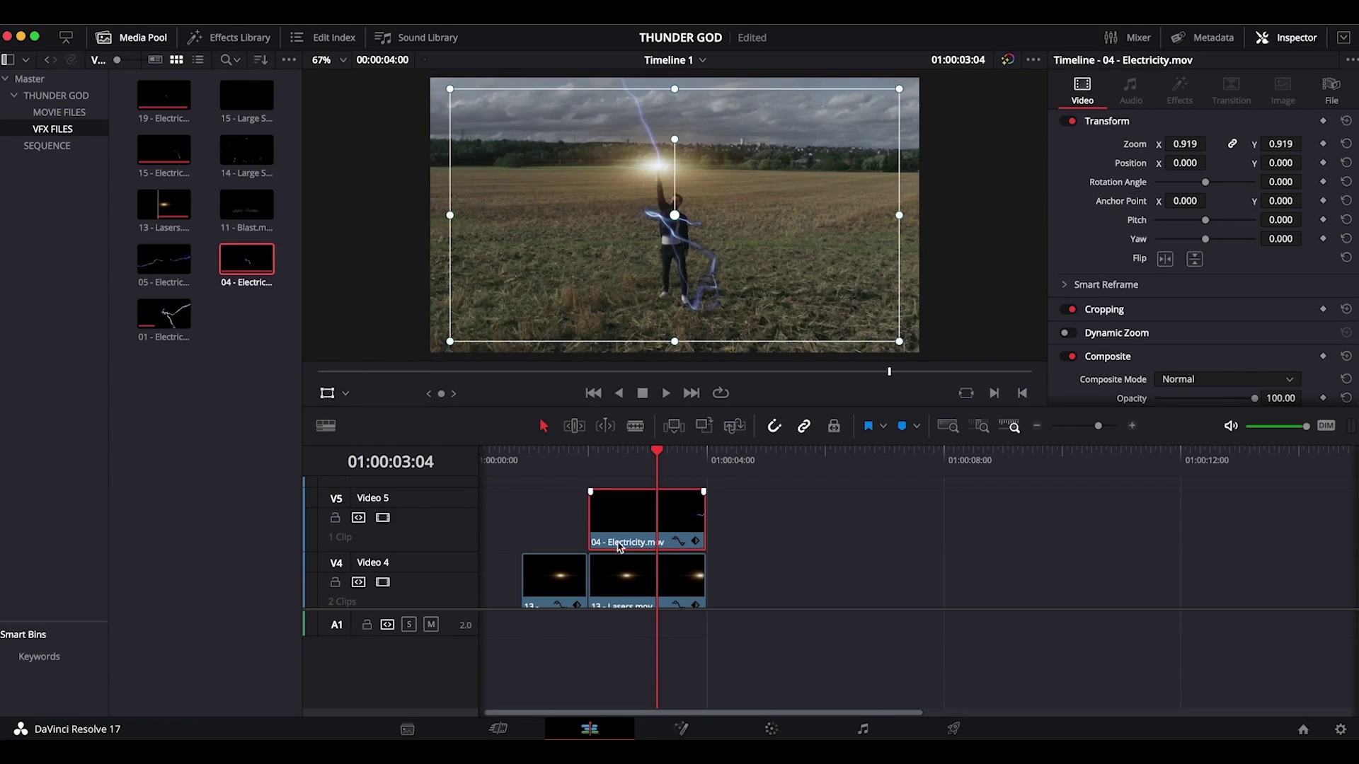
{"action": "left_click", "coordinate": [327, 397]}
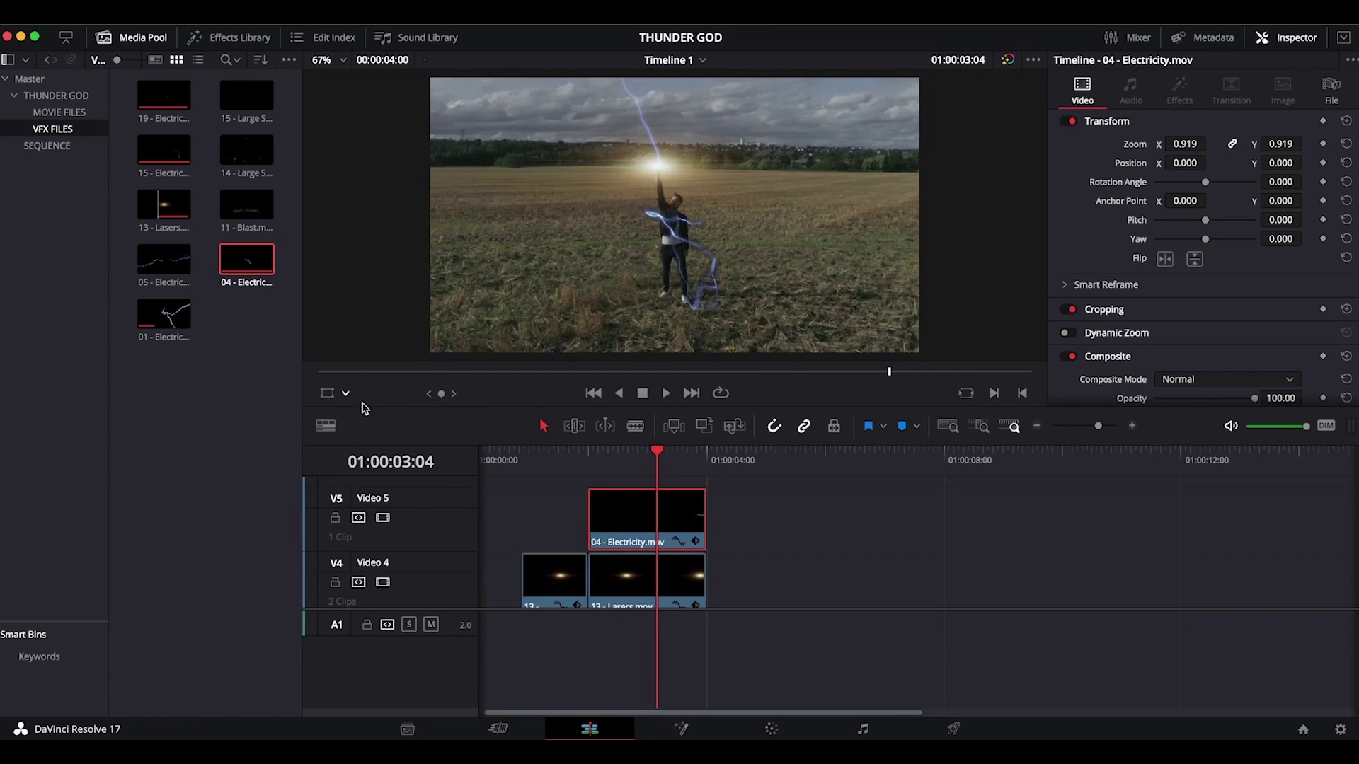
Set the composite mode of the 04 - Electricity clip to Screen
{"action": "left_click", "coordinate": [1289, 380]}
{"action": "left_click_drag", "start_coordinate": [1299, 431], "coordinate": [1302, 506]}
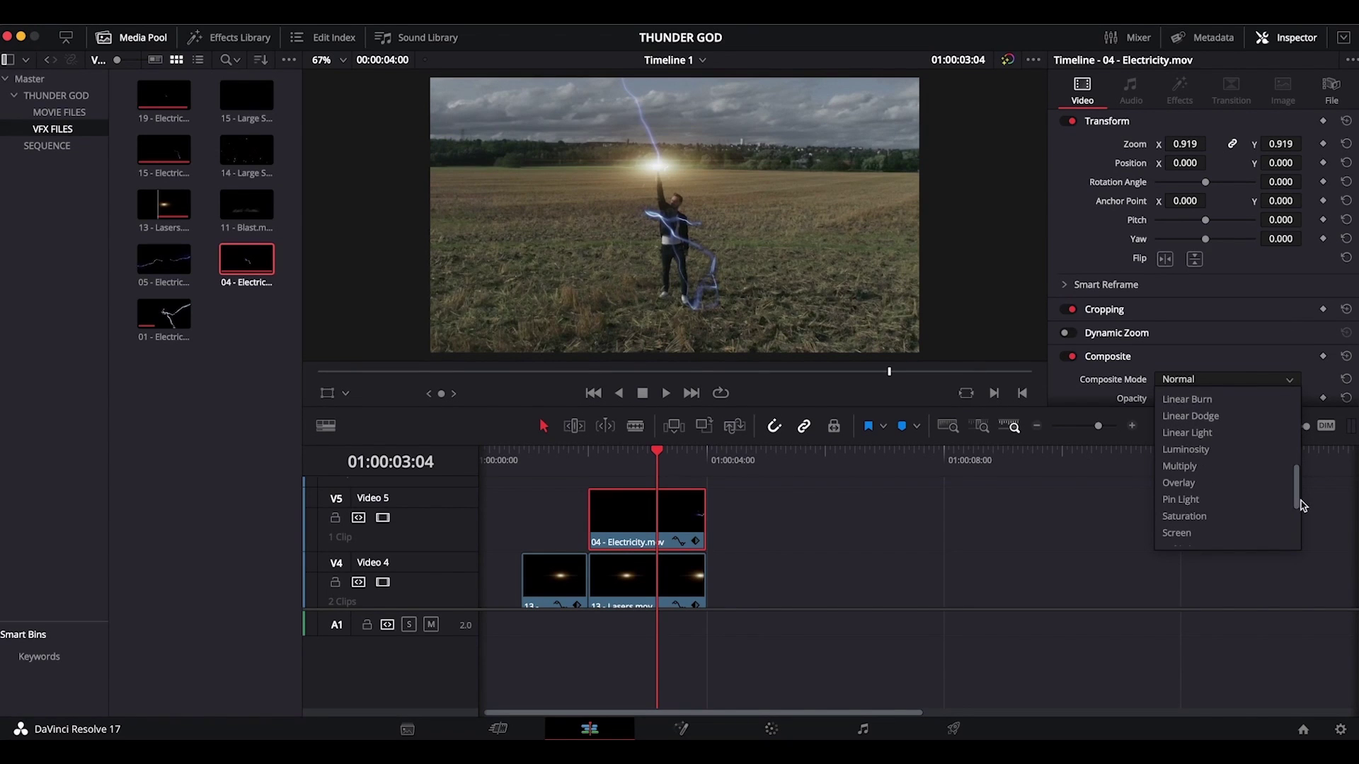
{"action": "left_click", "coordinate": [1256, 534]}
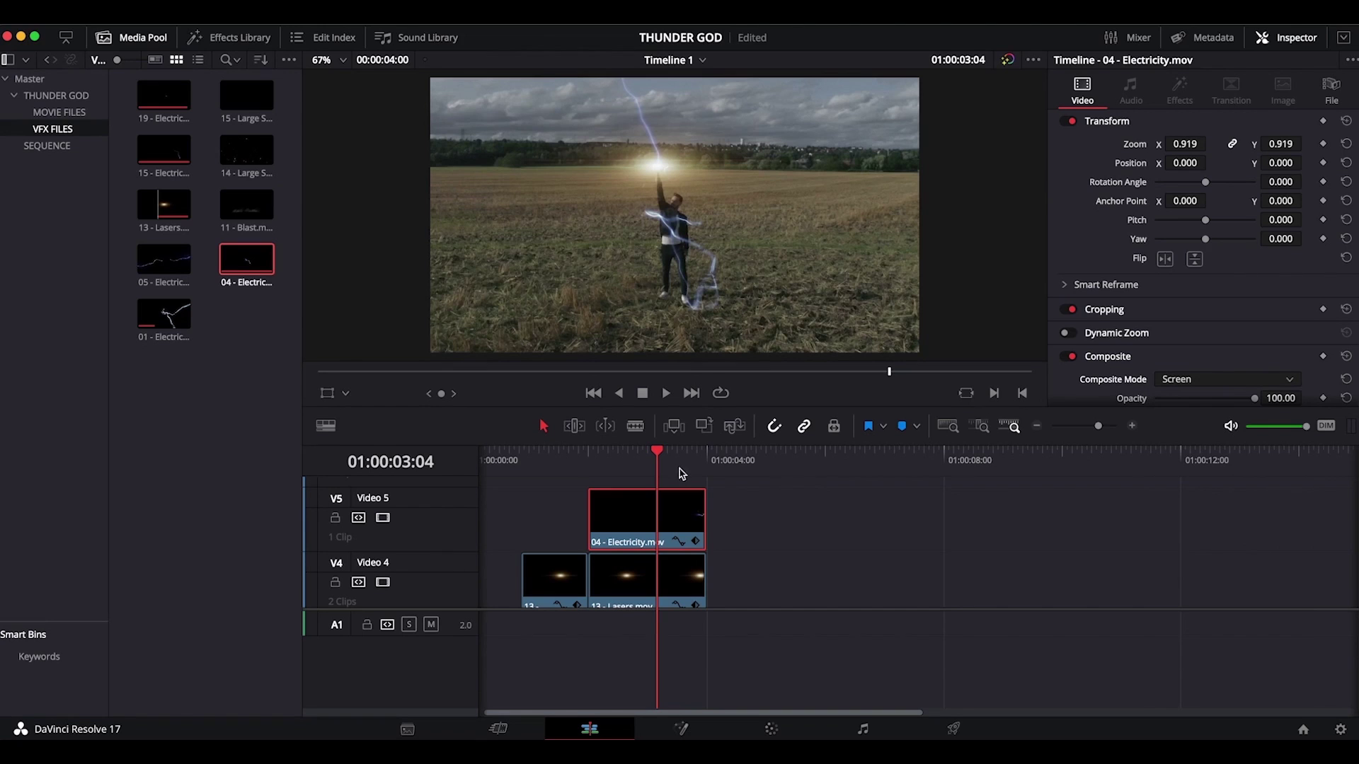
{"action": "mouse_move", "coordinate": [657, 455]}
{"action": "left_mouse_down"}
{"action": "mouse_move", "coordinate": [615, 453]}
{"action": "mouse_move", "coordinate": [660, 452]}
{"action": "left_mouse_up"}
Place 05 - Electricity.mov on Video 6 above the 04 - Electricity clip and trim its end to match
{"action": "scroll", "coordinate": [659, 510], "scroll_direction": "up", "scroll_amount": 3}
{"action": "left_click", "coordinate": [157, 261]}
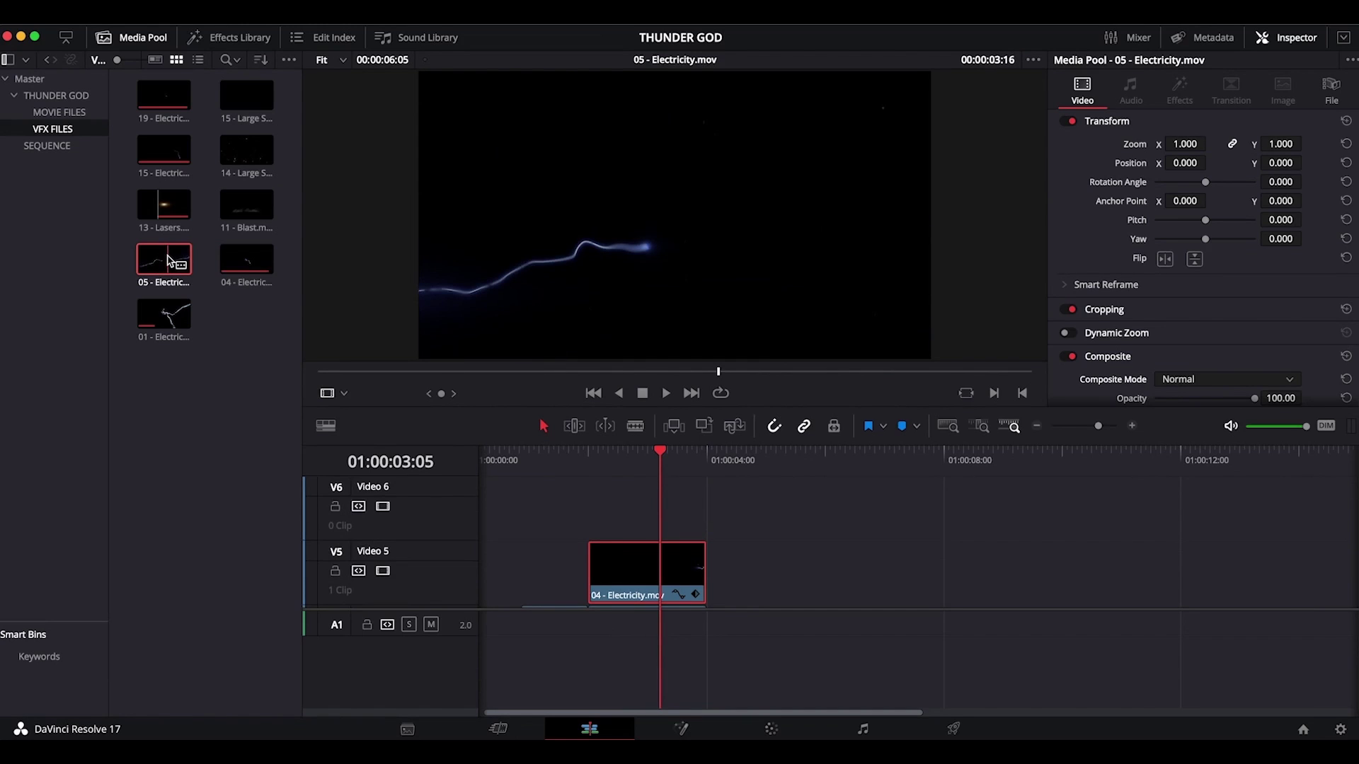
{"action": "left_click_drag", "start_coordinate": [170, 259], "coordinate": [596, 504]}
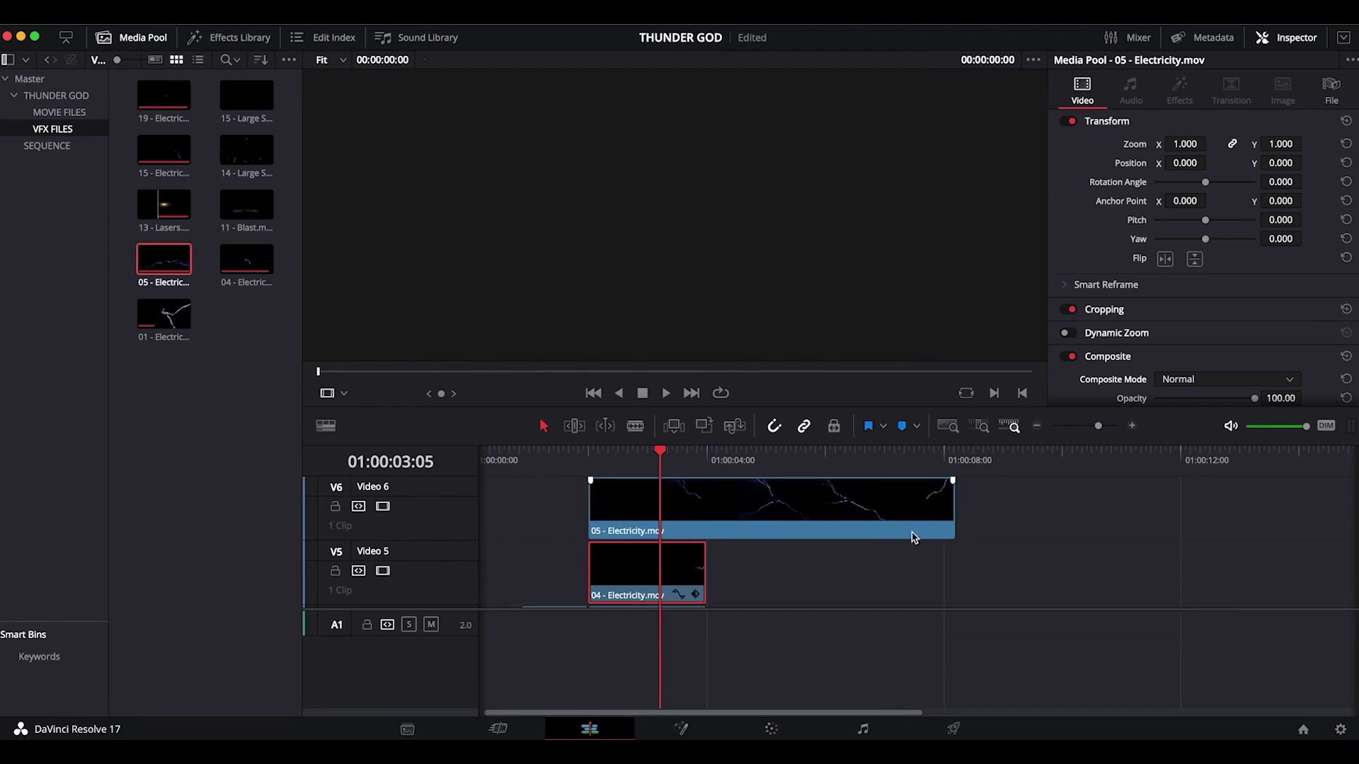
{"action": "left_click_drag", "start_coordinate": [952, 516], "coordinate": [707, 531]}
Scale the 05 - Electricity clip to a zoom of 1.200 and move it to about X 119.4, Y -74.6 over the person's body
{"action": "mouse_move", "coordinate": [660, 453]}
{"action": "left_mouse_down"}
{"action": "mouse_move", "coordinate": [612, 453]}
{"action": "mouse_move", "coordinate": [653, 451]}
{"action": "left_mouse_up"}
{"action": "left_click", "coordinate": [644, 496]}
{"action": "left_click", "coordinate": [326, 394]}
{"action": "left_click_drag", "start_coordinate": [574, 334], "coordinate": [569, 342]}
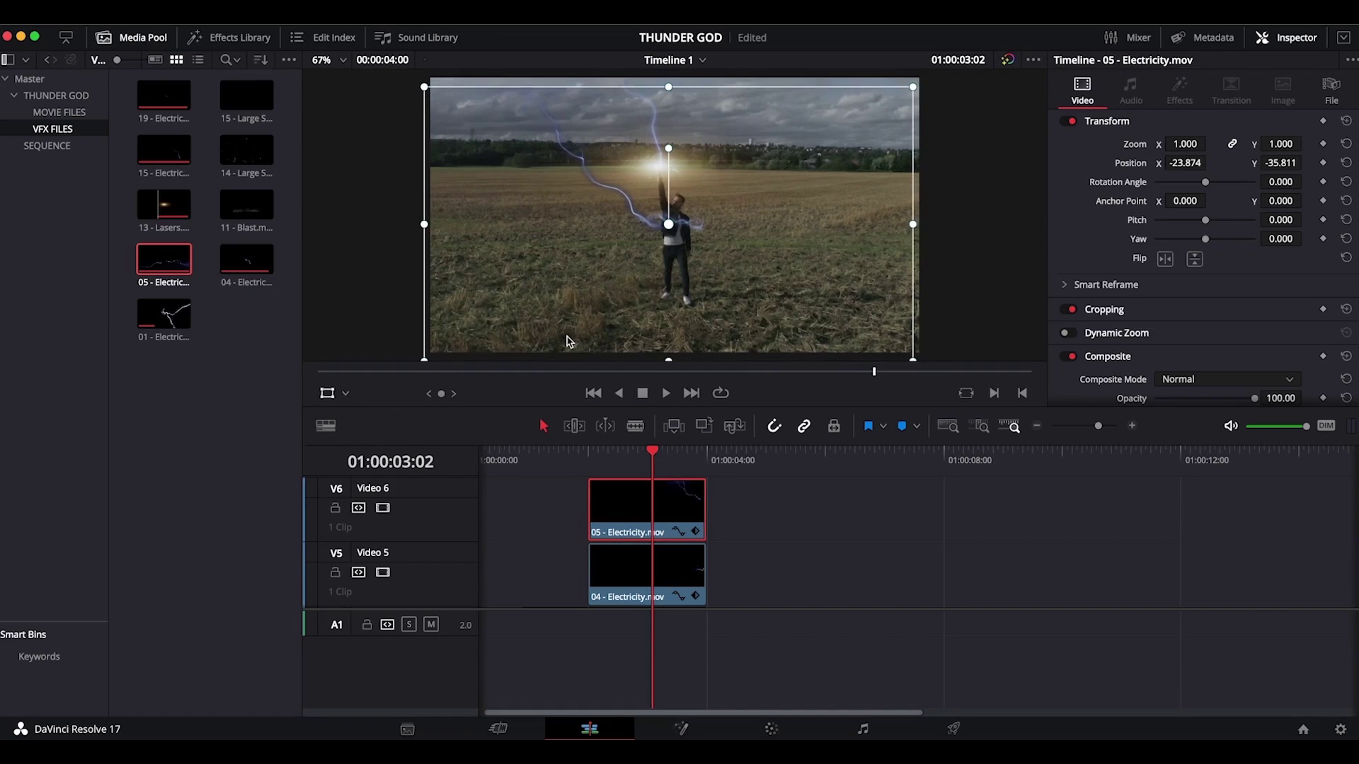
{"action": "left_click_drag", "start_coordinate": [425, 88], "coordinate": [576, 219]}
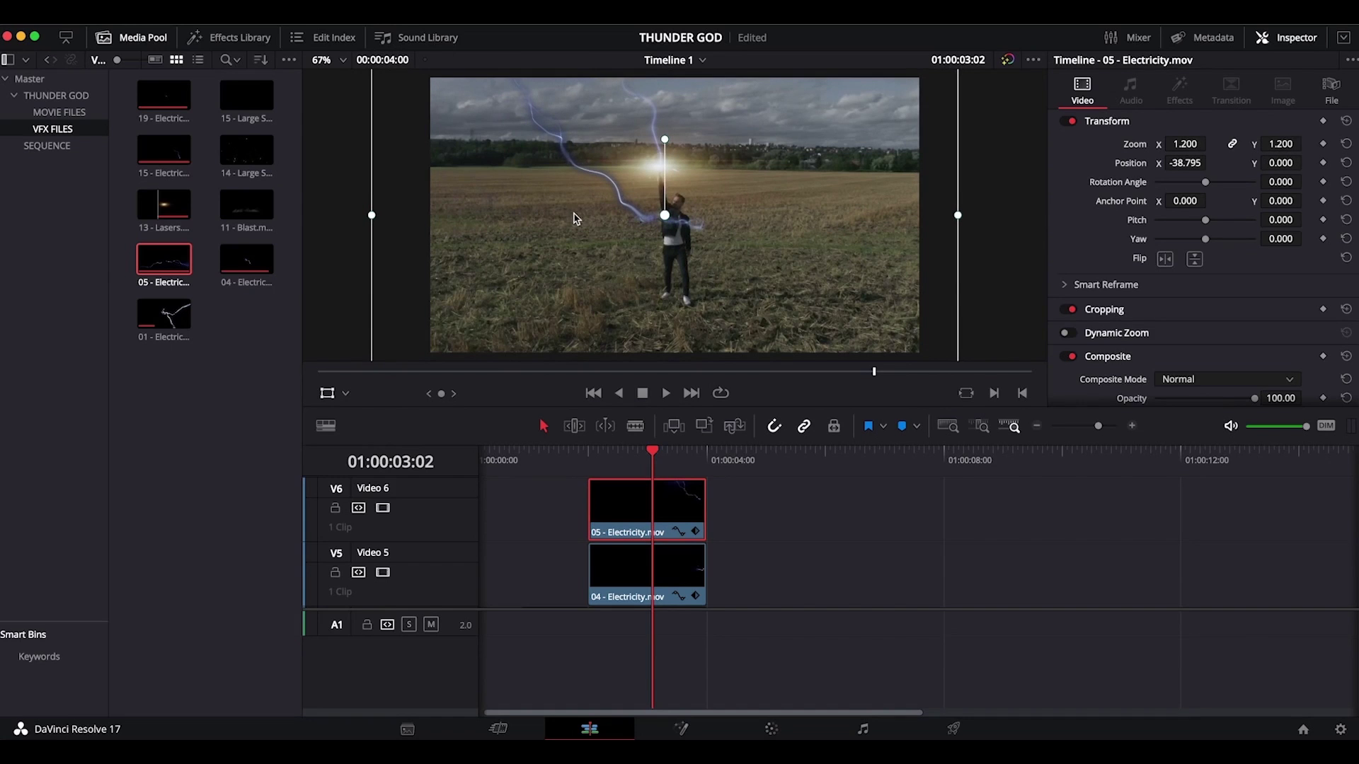
{"action": "left_click_drag", "start_coordinate": [615, 455], "coordinate": [620, 456]}
{"action": "left_click_drag", "start_coordinate": [676, 304], "coordinate": [717, 311]}
{"action": "mouse_move", "coordinate": [620, 453]}
{"action": "left_mouse_down"}
{"action": "mouse_move", "coordinate": [681, 454]}
{"action": "mouse_move", "coordinate": [632, 453]}
{"action": "left_mouse_up"}
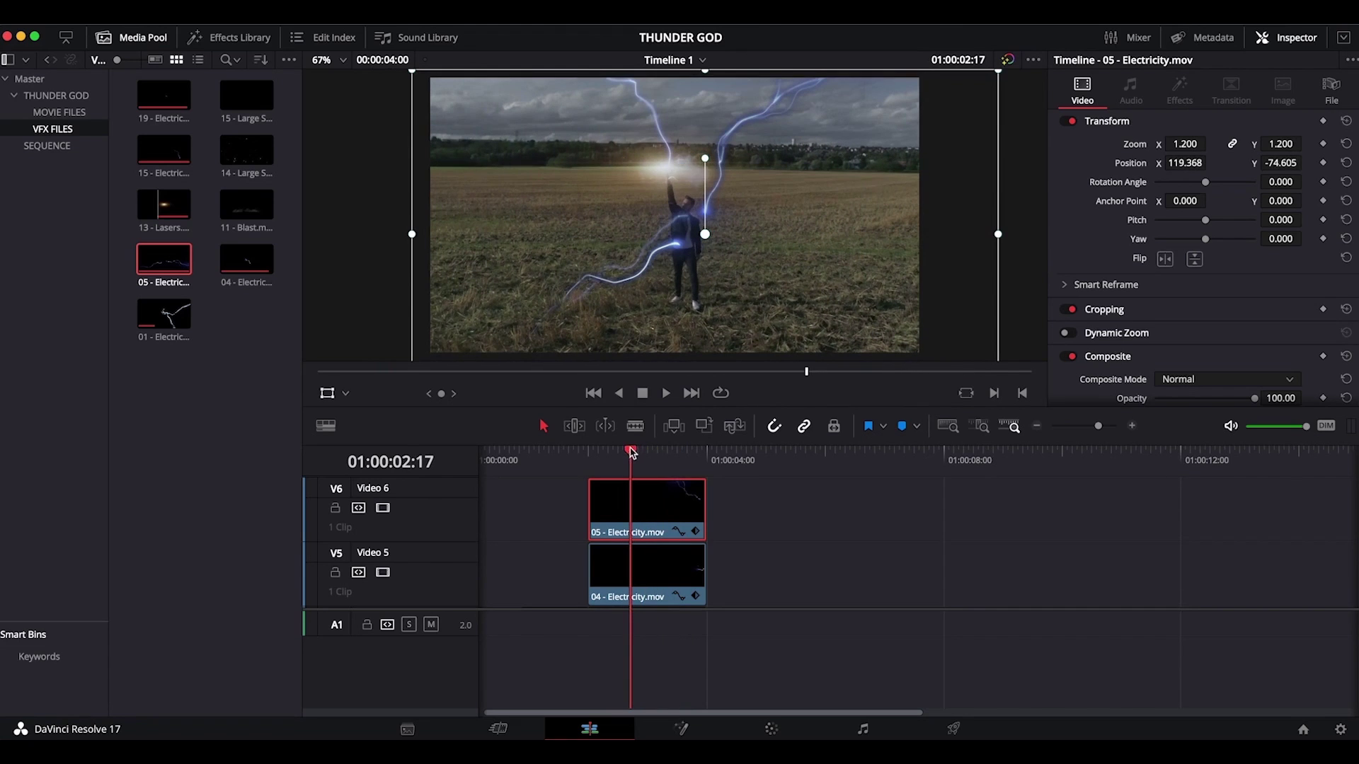
Set the composite mode of the 05 - Electricity clip to Screen
{"action": "left_click", "coordinate": [326, 394]}
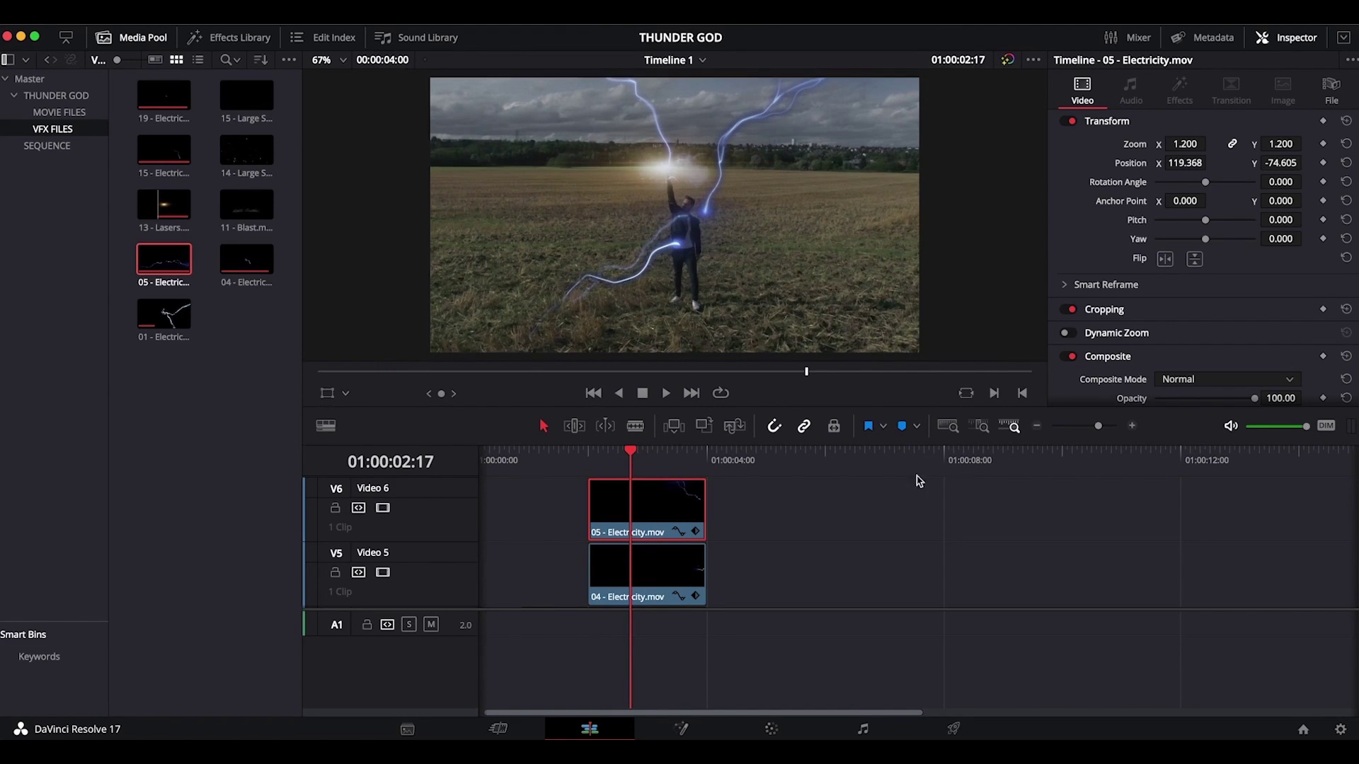
{"action": "left_click", "coordinate": [1291, 381]}
{"action": "left_click_drag", "start_coordinate": [1299, 435], "coordinate": [1301, 507]}
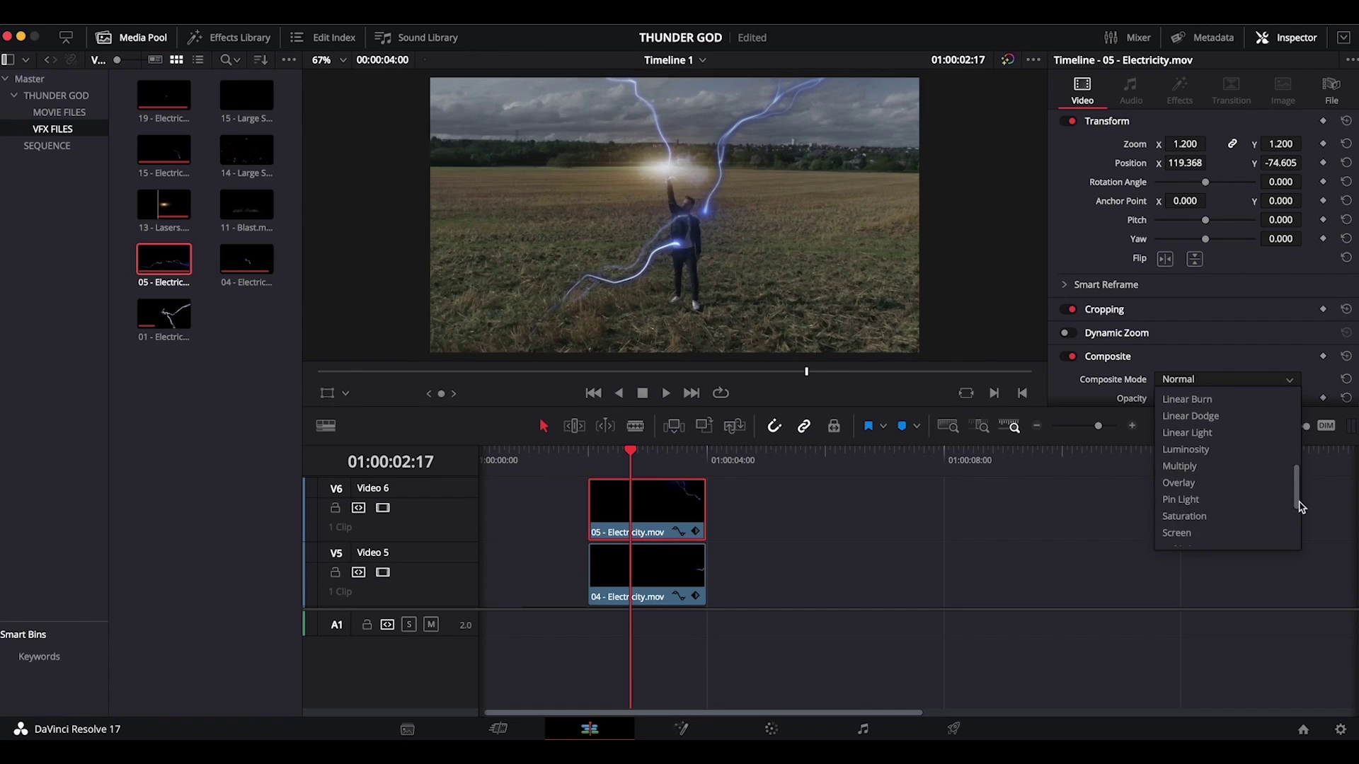
{"action": "left_click", "coordinate": [1278, 532]}
{"action": "mouse_move", "coordinate": [631, 453]}
{"action": "left_mouse_down"}
{"action": "mouse_move", "coordinate": [673, 453]}
{"action": "mouse_move", "coordinate": [587, 453]}
{"action": "mouse_move", "coordinate": [703, 453]}
{"action": "mouse_move", "coordinate": [624, 453]}
{"action": "left_mouse_up"}
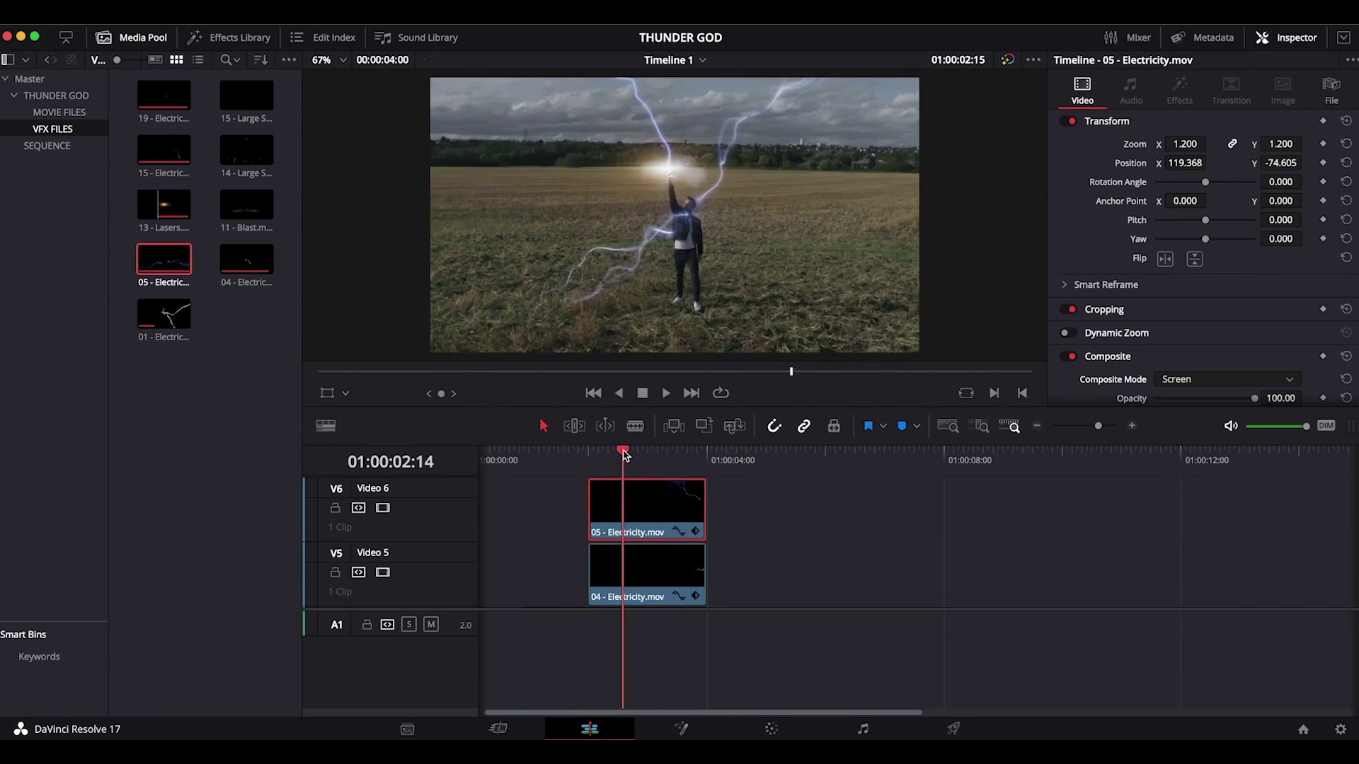
Place 11 - Blast.mov on Video 7 above the 05 - Electricity clip and trim its end to match
{"action": "left_click", "coordinate": [248, 209]}
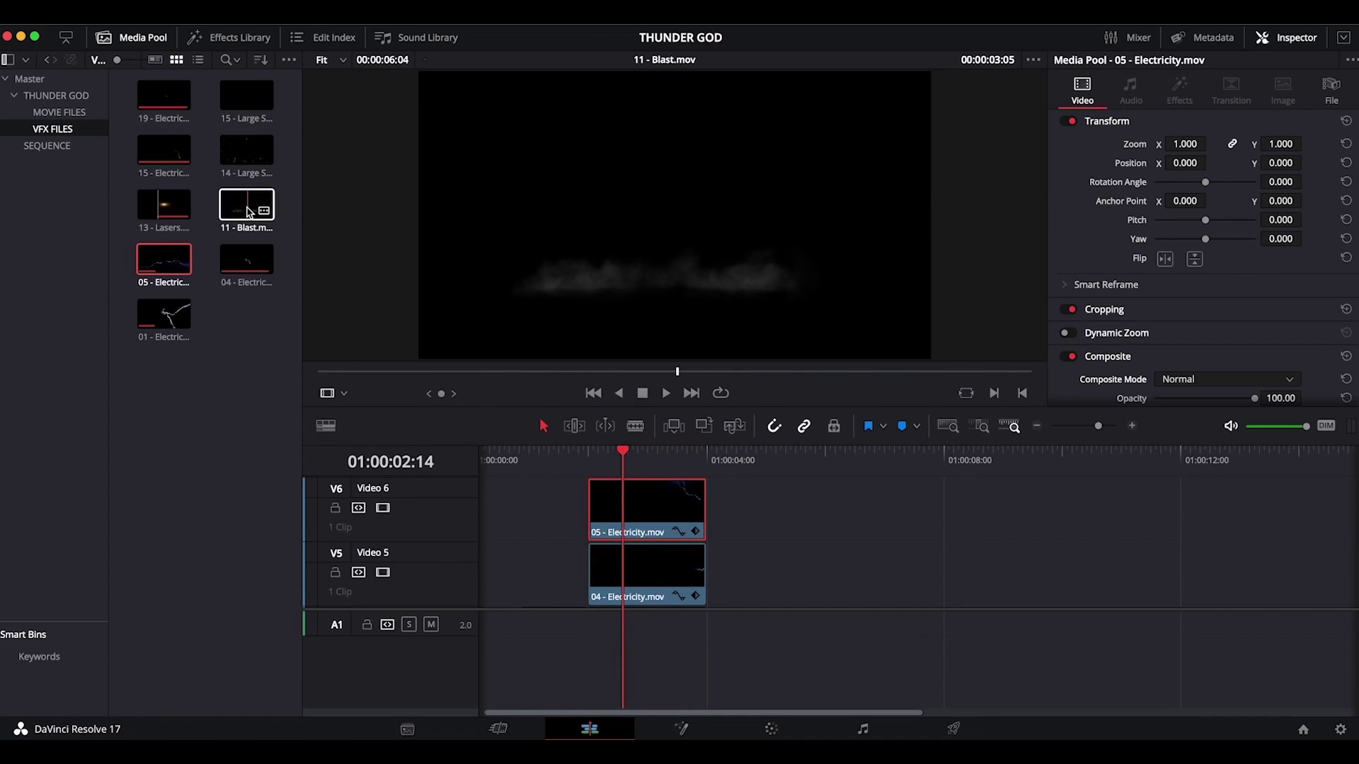
{"action": "left_click", "coordinate": [249, 211]}
{"action": "left_click_drag", "start_coordinate": [249, 211], "coordinate": [593, 518]}
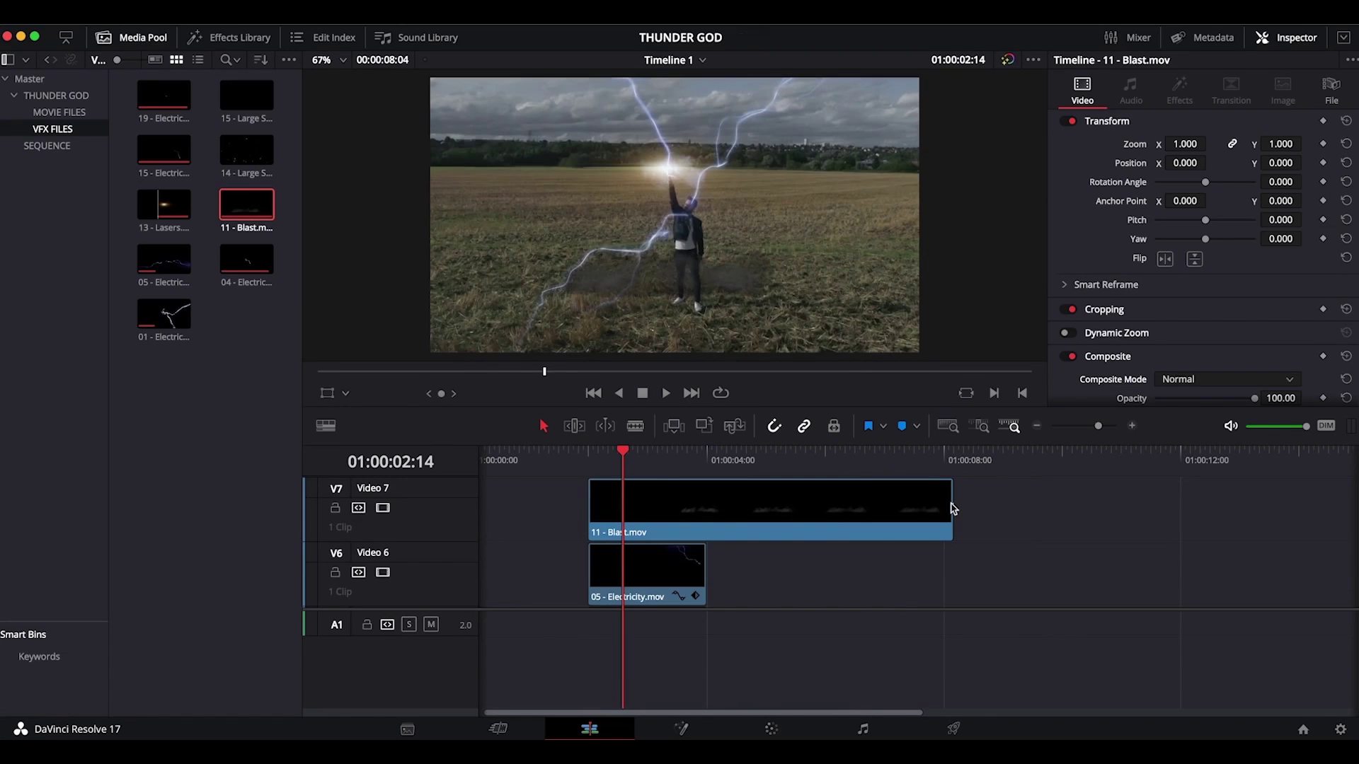
{"action": "left_click_drag", "start_coordinate": [951, 503], "coordinate": [707, 504]}
Scale the 11 - Blast clip to a zoom of about 1.178 and move it to about X 56.7, Y -116.4 around the person's feet
{"action": "mouse_move", "coordinate": [625, 457]}
{"action": "left_mouse_down"}
{"action": "mouse_move", "coordinate": [665, 457]}
{"action": "mouse_move", "coordinate": [600, 453]}
{"action": "mouse_move", "coordinate": [611, 453]}
{"action": "left_mouse_up"}
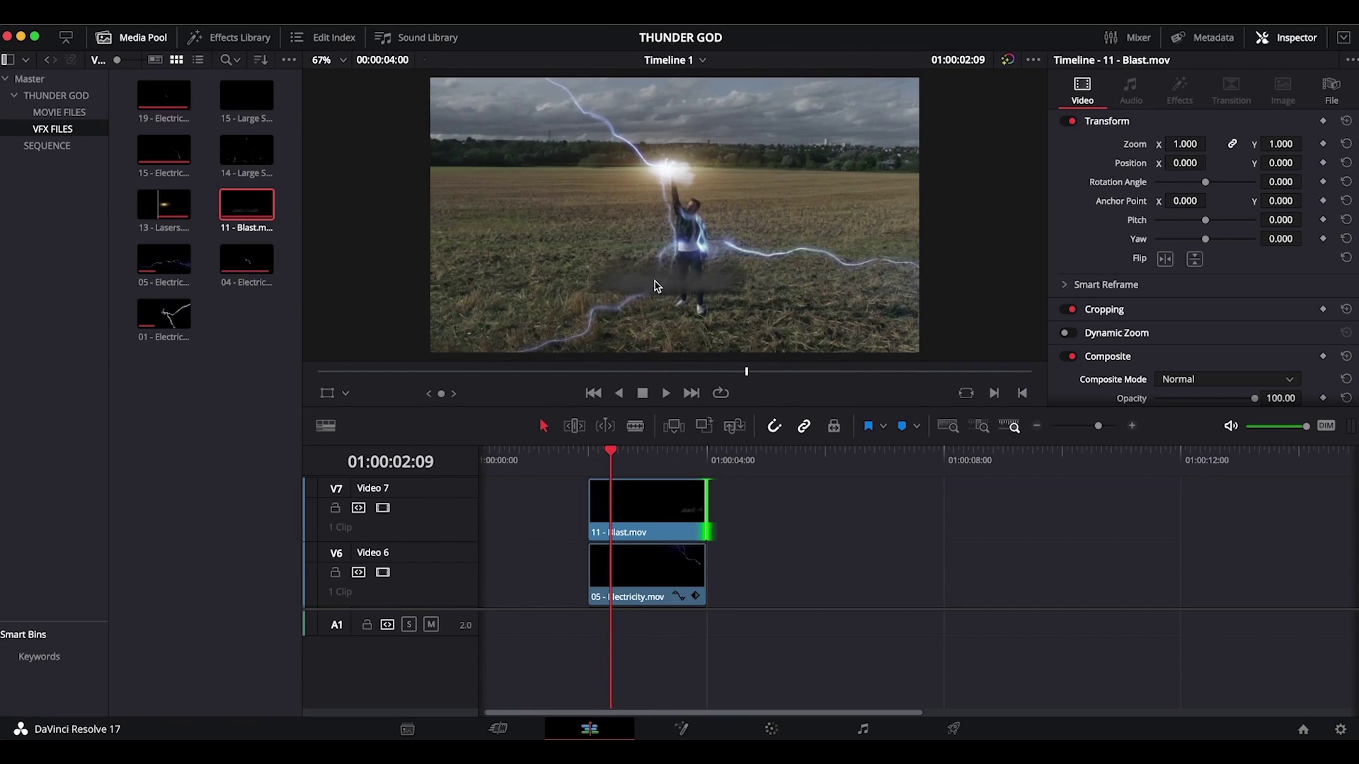
{"action": "left_click", "coordinate": [659, 491]}
{"action": "left_click", "coordinate": [327, 393]}
{"action": "left_click_drag", "start_coordinate": [691, 297], "coordinate": [753, 319]}
{"action": "mouse_move", "coordinate": [938, 117]}
{"action": "left_mouse_down"}
{"action": "mouse_move", "coordinate": [977, 94]}
{"action": "mouse_move", "coordinate": [960, 104]}
{"action": "left_mouse_up"}
{"action": "left_click_drag", "start_coordinate": [763, 283], "coordinate": [766, 279]}
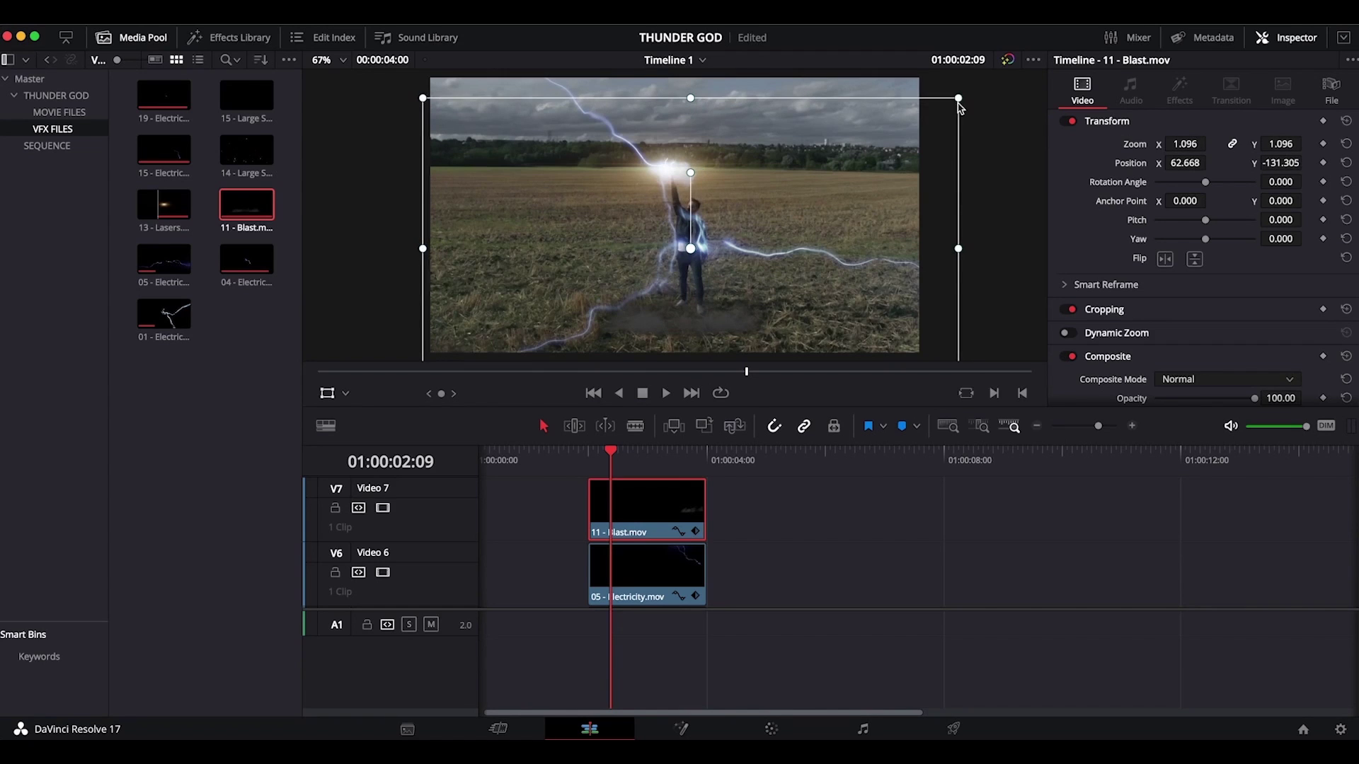
{"action": "left_click_drag", "start_coordinate": [960, 102], "coordinate": [989, 91]}
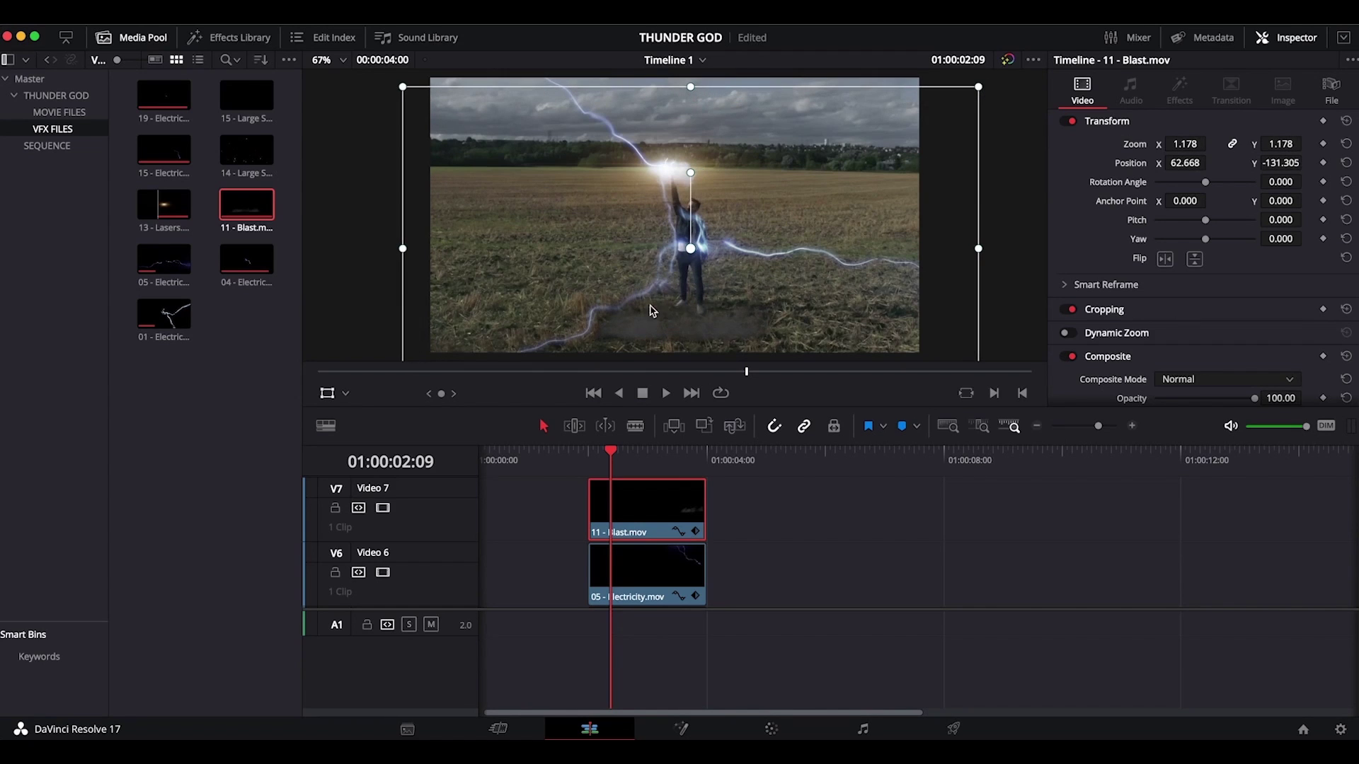
{"action": "left_click_drag", "start_coordinate": [697, 323], "coordinate": [694, 321]}
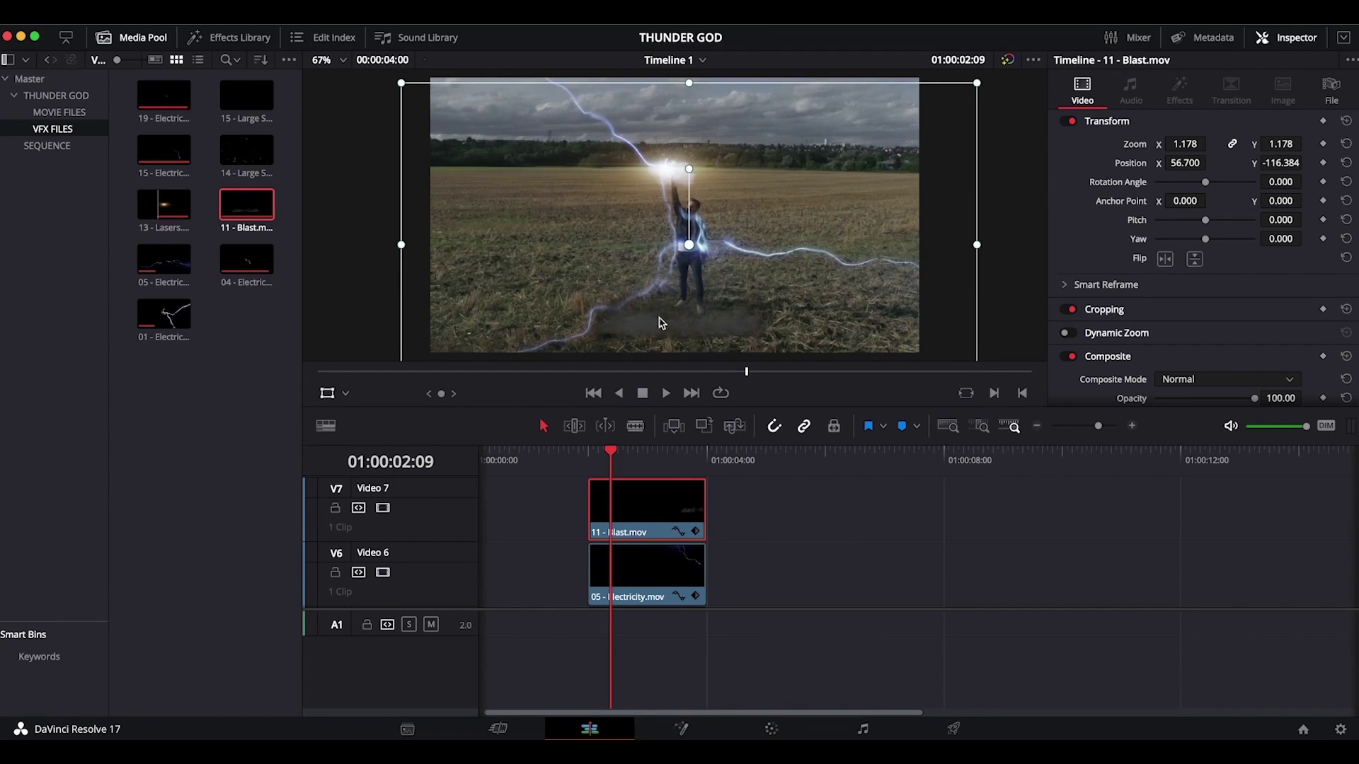
Set the composite mode of the 11 - Blast clip to Screen and check the dust across the shot
{"action": "left_click", "coordinate": [327, 395]}
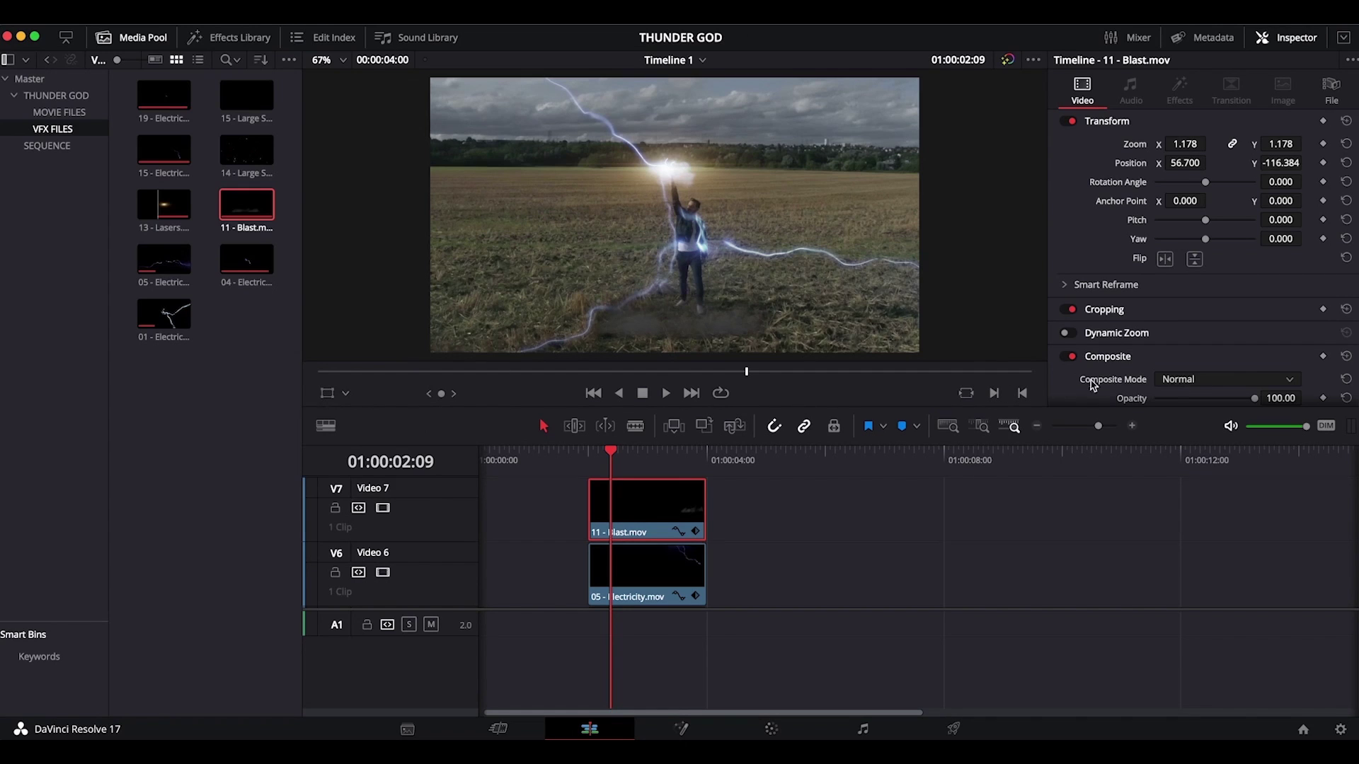
{"action": "left_click", "coordinate": [1170, 382]}
{"action": "left_click_drag", "start_coordinate": [1301, 441], "coordinate": [1290, 521]}
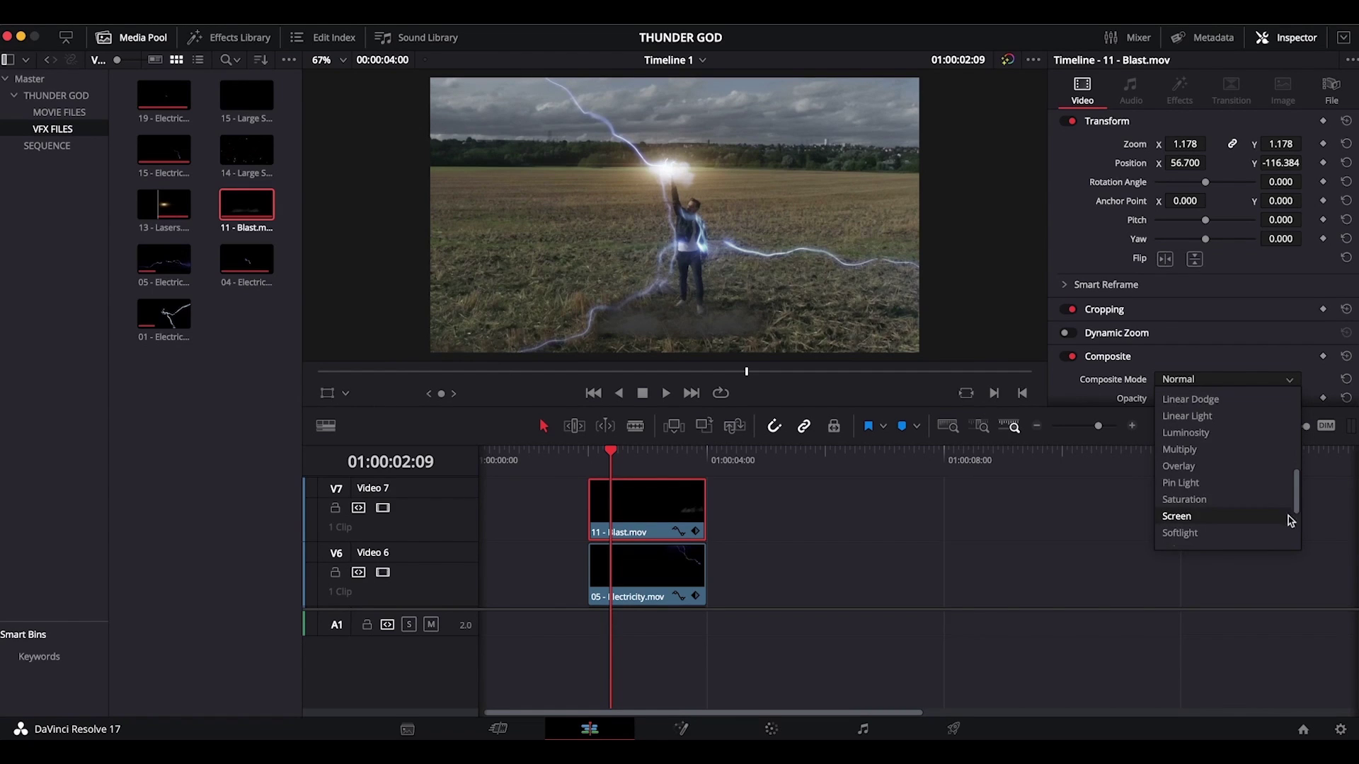
{"action": "left_click", "coordinate": [1275, 519]}
{"action": "left_click_drag", "start_coordinate": [617, 465], "coordinate": [663, 453]}
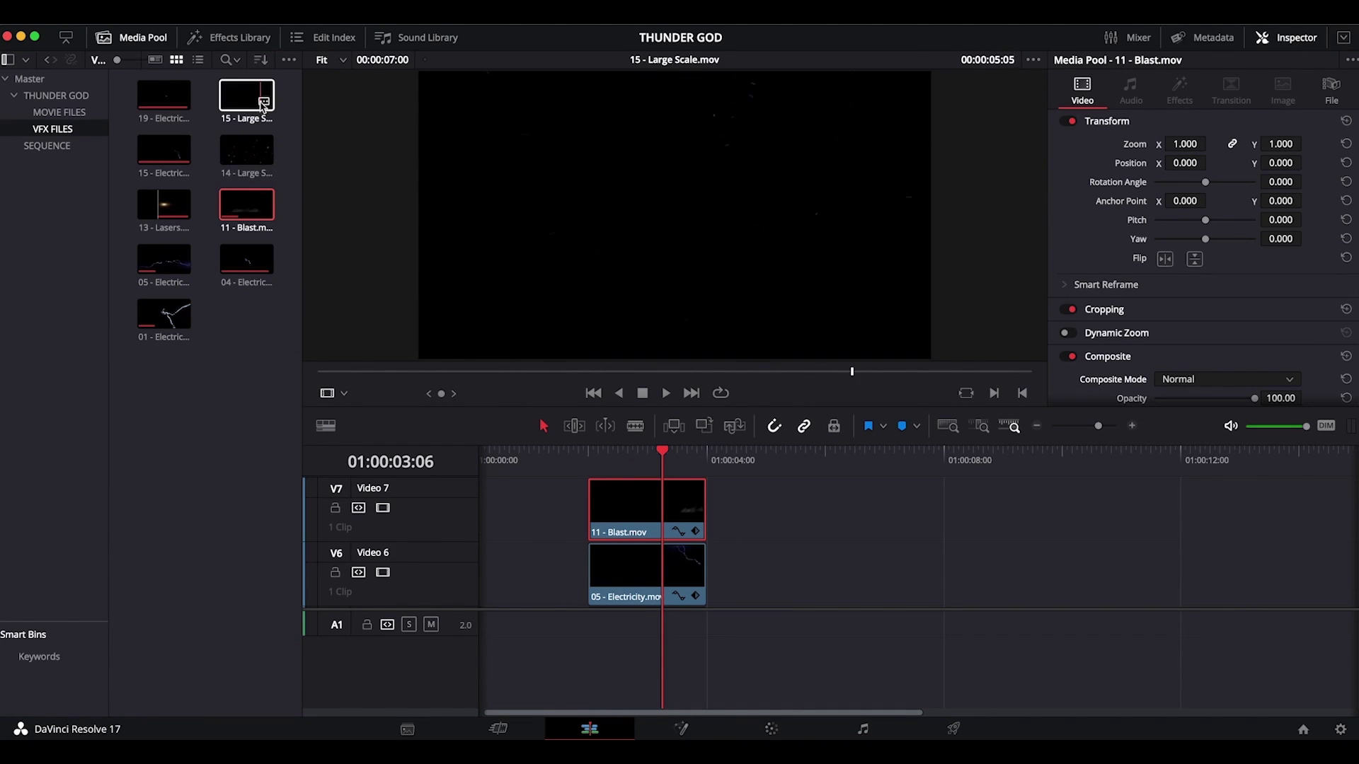
Place 15 - Large Scale.mov on Video 8 above the 11 - Blast clip and trim its end to match
{"action": "left_click_drag", "start_coordinate": [243, 101], "coordinate": [581, 505]}
{"action": "left_click_drag", "start_coordinate": [1001, 524], "coordinate": [707, 524]}
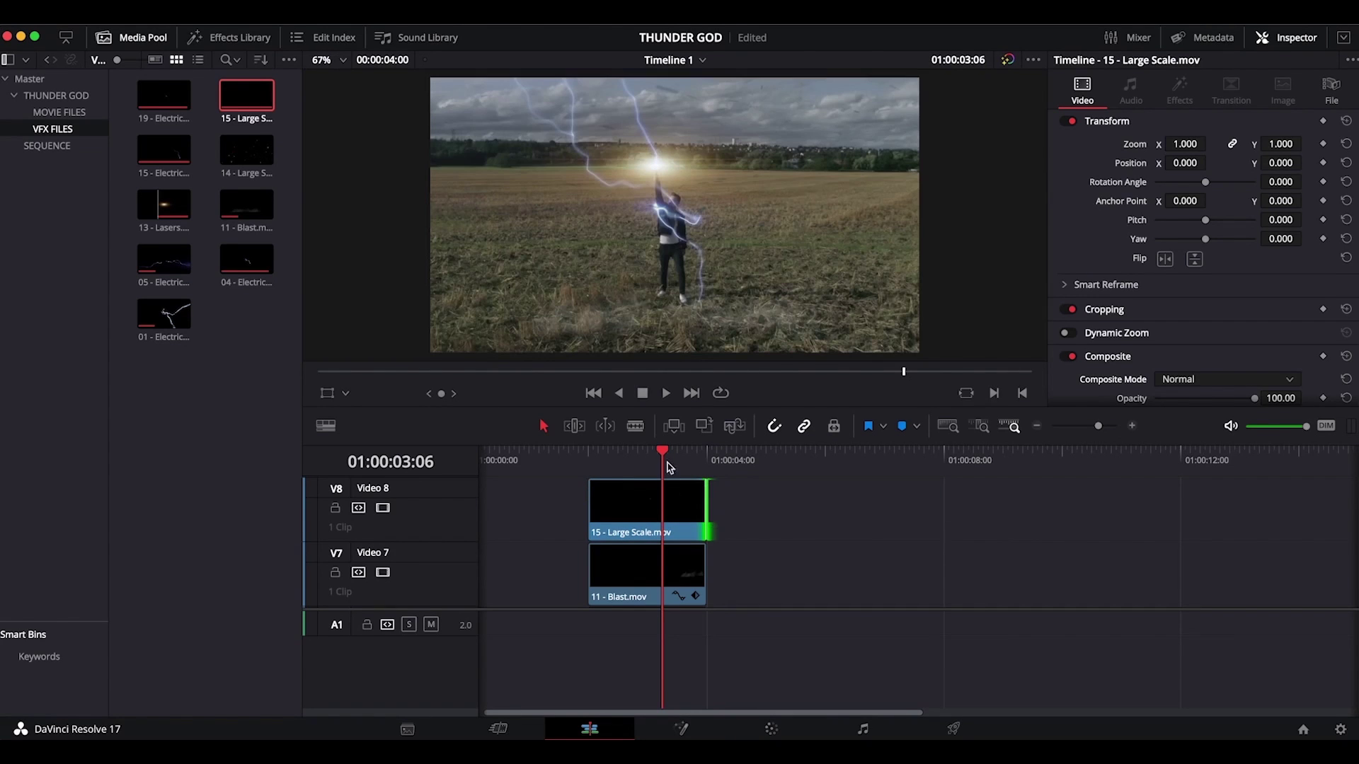
{"action": "mouse_move", "coordinate": [658, 445]}
{"action": "left_mouse_down"}
{"action": "mouse_move", "coordinate": [606, 455]}
{"action": "mouse_move", "coordinate": [670, 453]}
{"action": "mouse_move", "coordinate": [633, 457]}
{"action": "mouse_move", "coordinate": [653, 457]}
{"action": "left_mouse_up"}
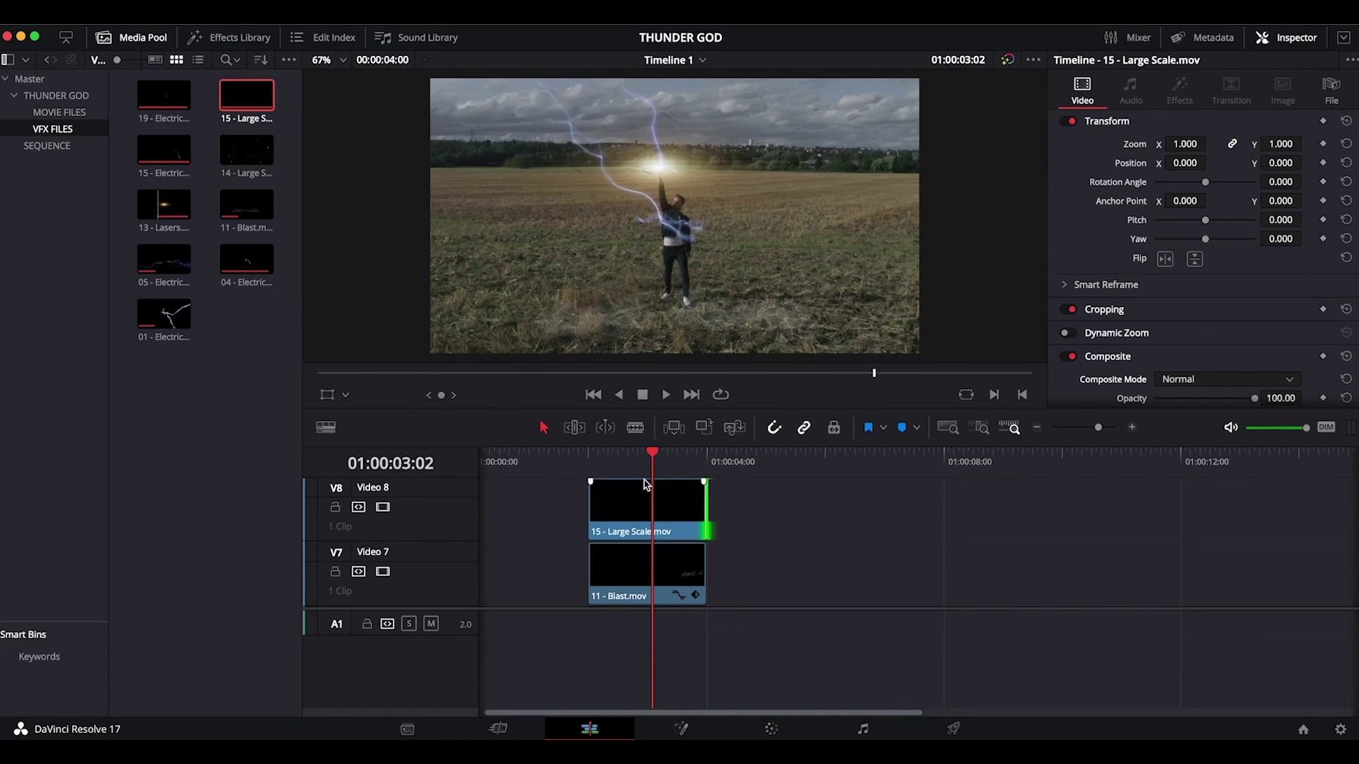
{"action": "mouse_move", "coordinate": [653, 457]}
{"action": "left_mouse_down"}
{"action": "mouse_move", "coordinate": [623, 456]}
{"action": "mouse_move", "coordinate": [642, 457]}
{"action": "left_mouse_up"}
Set the composite mode of the 15 - Large Scale clip to Screen and check the layered effects across the shot
{"action": "left_click", "coordinate": [662, 509]}
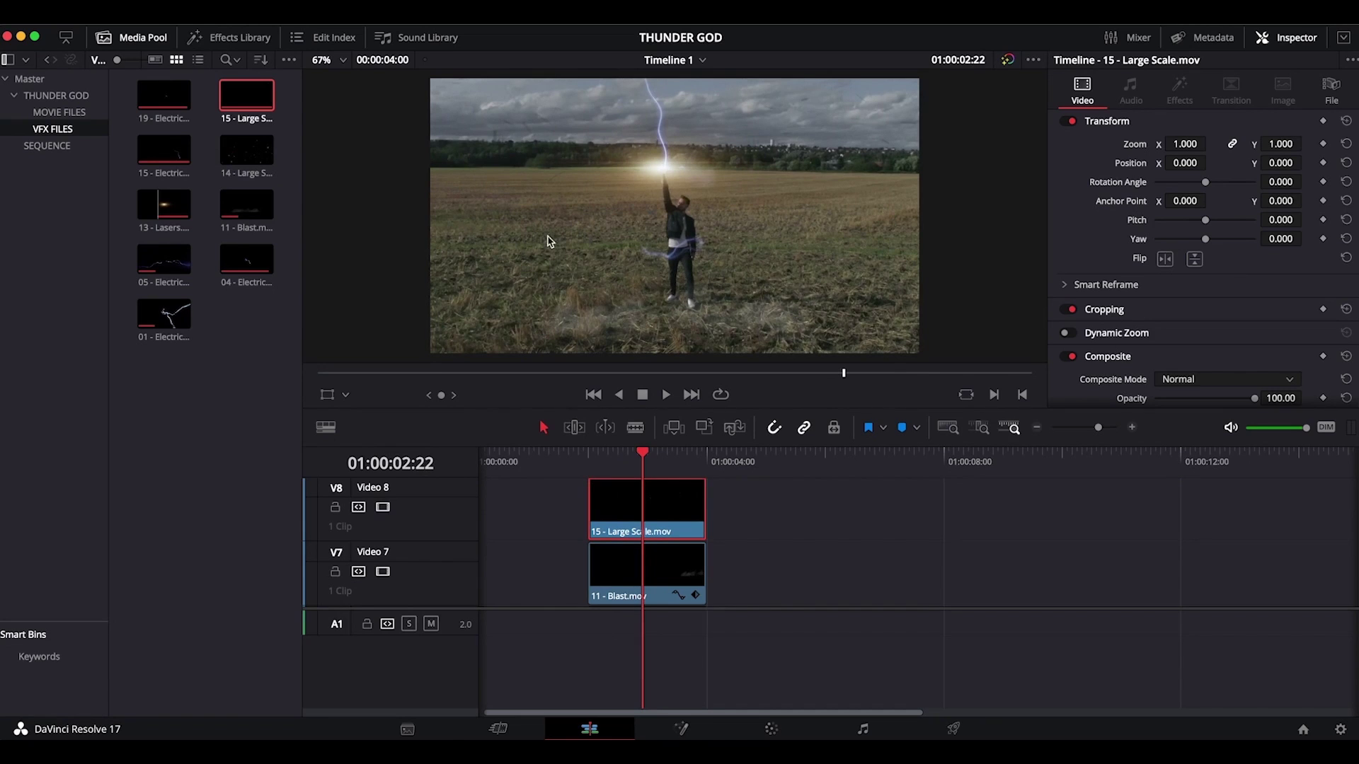
{"action": "left_click", "coordinate": [1220, 382]}
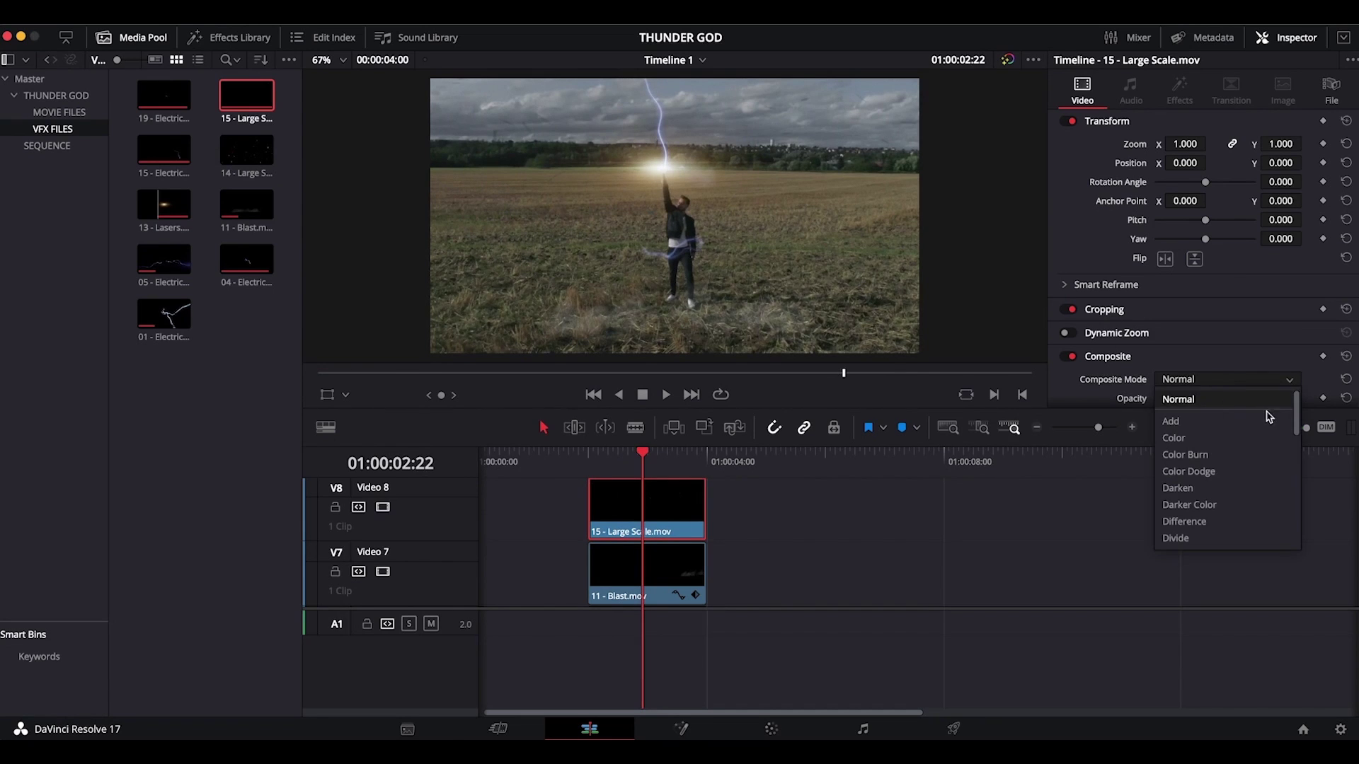
{"action": "left_click_drag", "start_coordinate": [1298, 426], "coordinate": [1306, 502]}
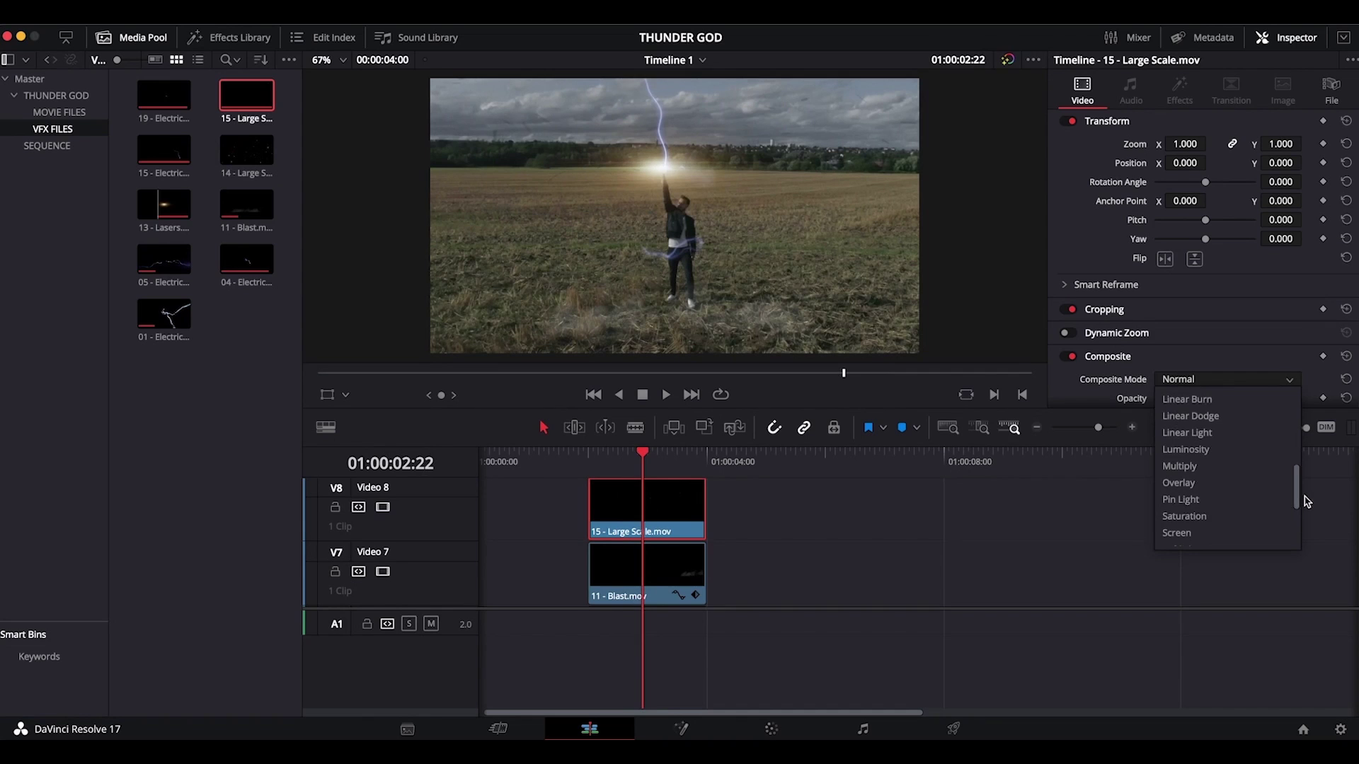
{"action": "left_click", "coordinate": [1282, 532]}
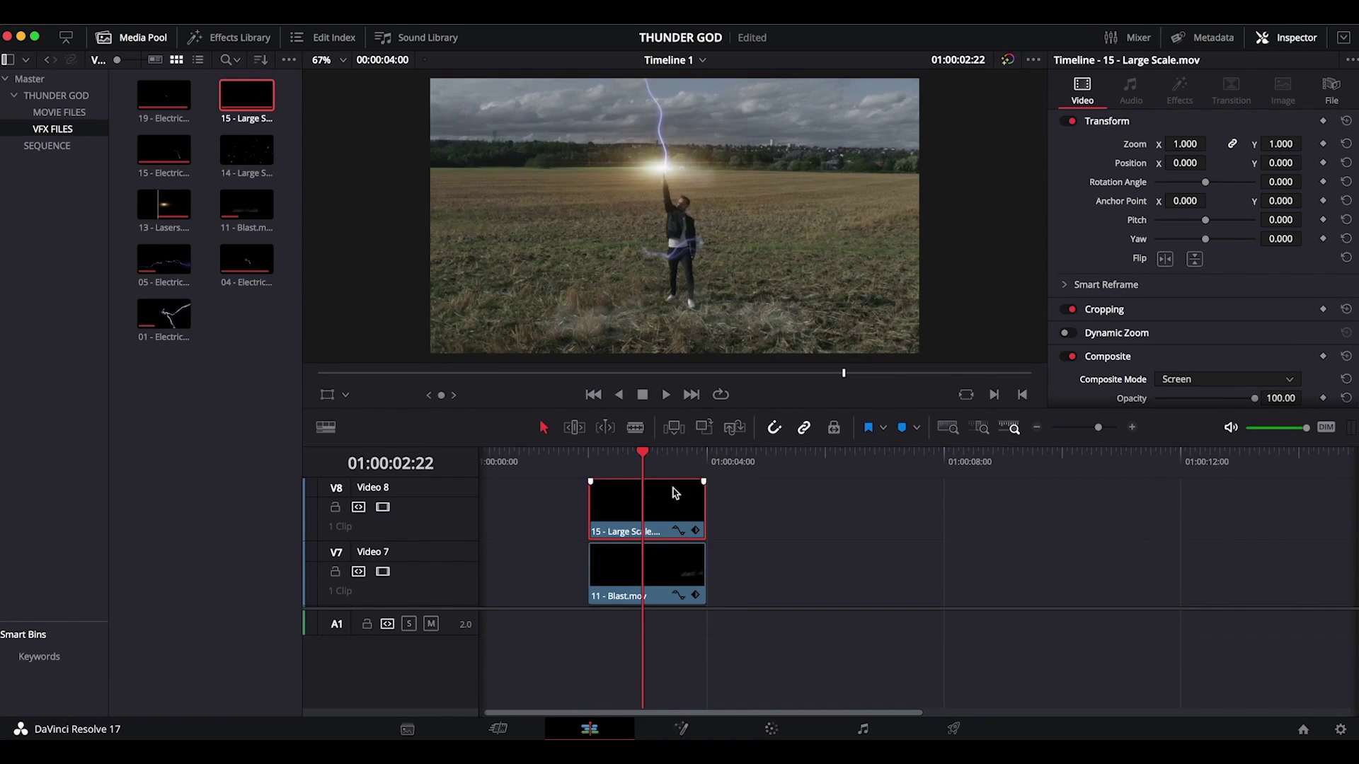
{"action": "mouse_move", "coordinate": [643, 455]}
{"action": "left_mouse_down"}
{"action": "mouse_move", "coordinate": [671, 455]}
{"action": "mouse_move", "coordinate": [588, 451]}
{"action": "mouse_move", "coordinate": [656, 448]}
{"action": "left_mouse_up"}
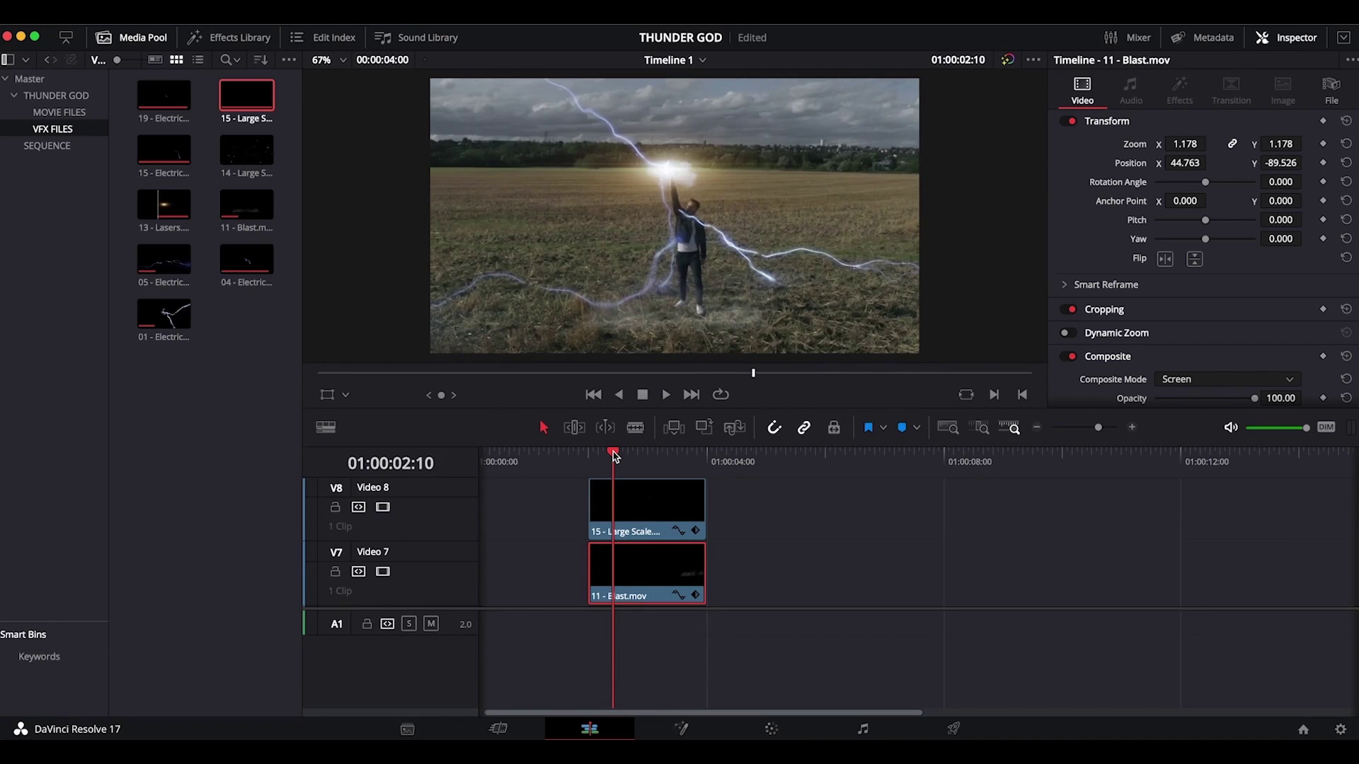
{"action": "mouse_move", "coordinate": [615, 456]}
{"action": "left_mouse_down"}
{"action": "mouse_move", "coordinate": [662, 454]}
{"action": "mouse_move", "coordinate": [635, 457]}
{"action": "left_mouse_up"}
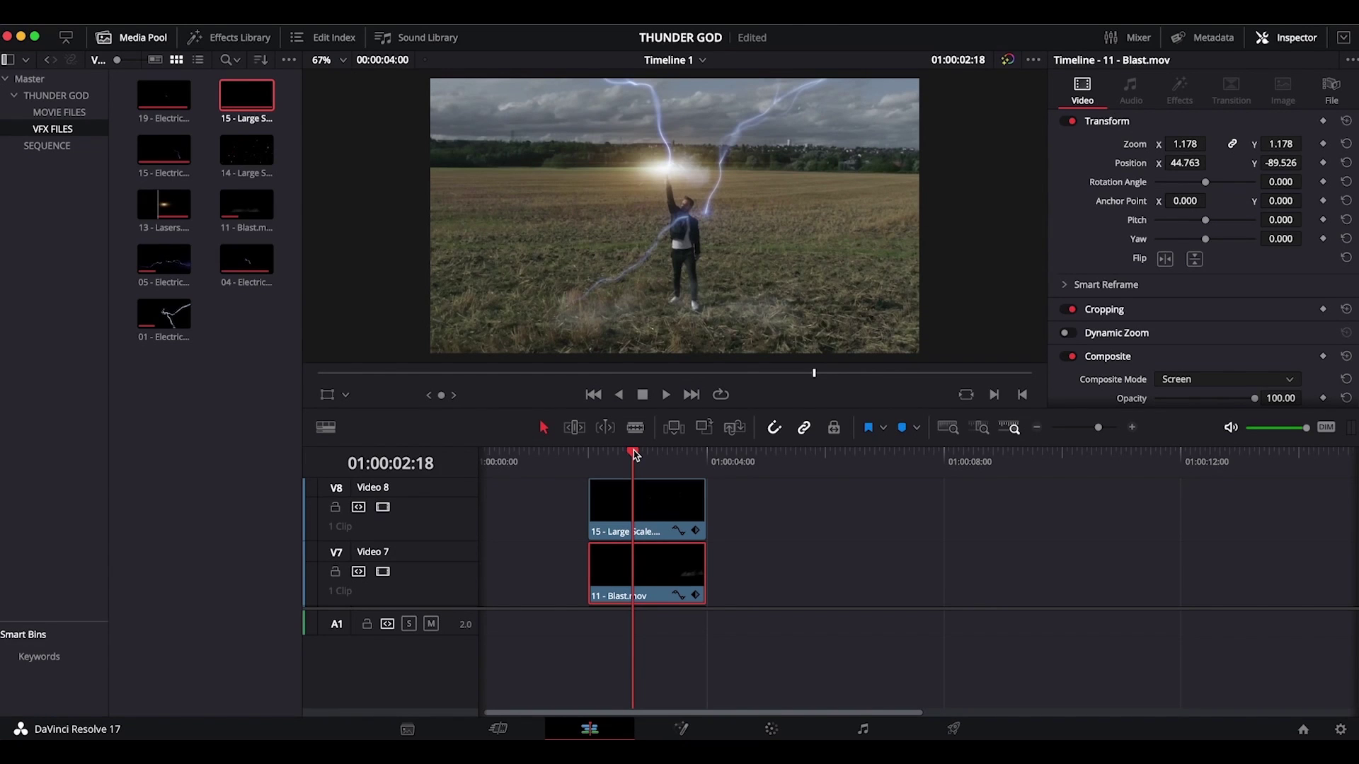
{"action": "mouse_move", "coordinate": [634, 455]}
{"action": "left_mouse_down"}
{"action": "mouse_move", "coordinate": [699, 455]}
{"action": "mouse_move", "coordinate": [615, 455]}
{"action": "mouse_move", "coordinate": [638, 455]}
{"action": "left_mouse_up"}
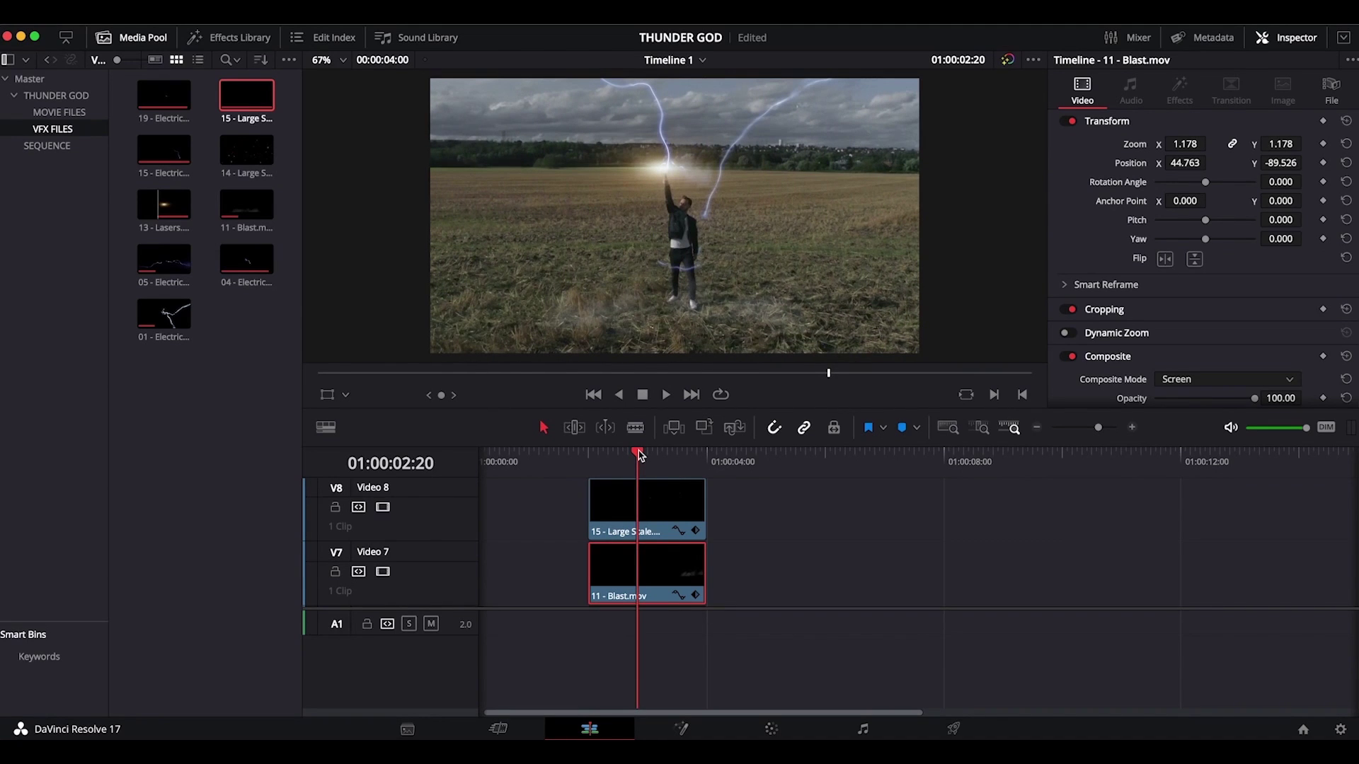